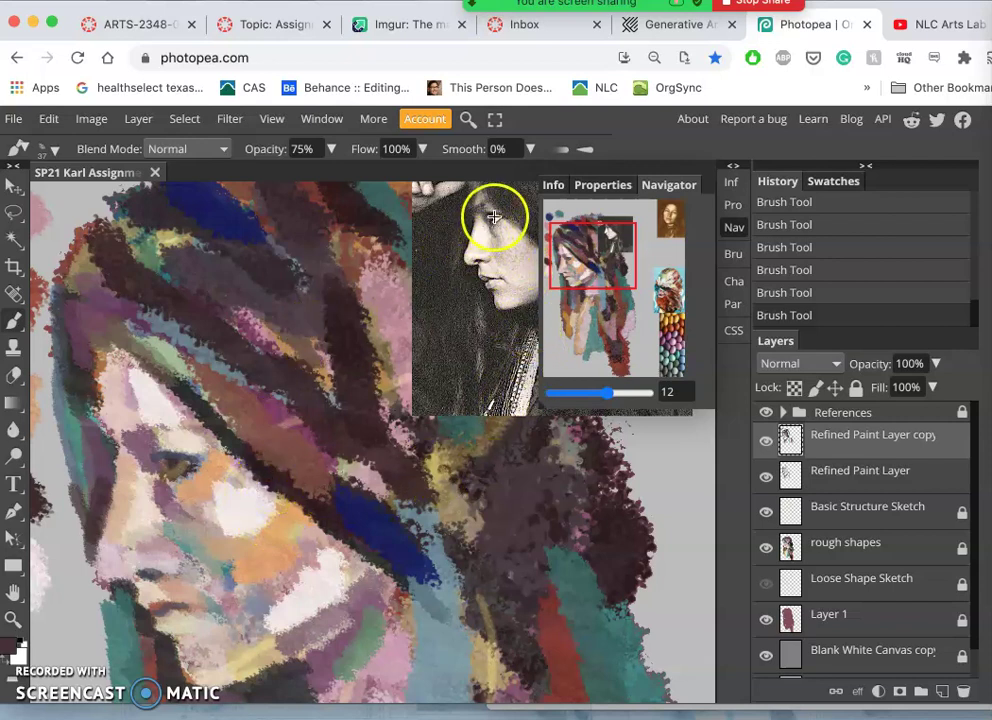
Undo the last stroke over the eye and repaint the eye with a pale skin tone and a dark brown.
{"action": "left_click", "coordinate": [498, 220], "text": "alt"}
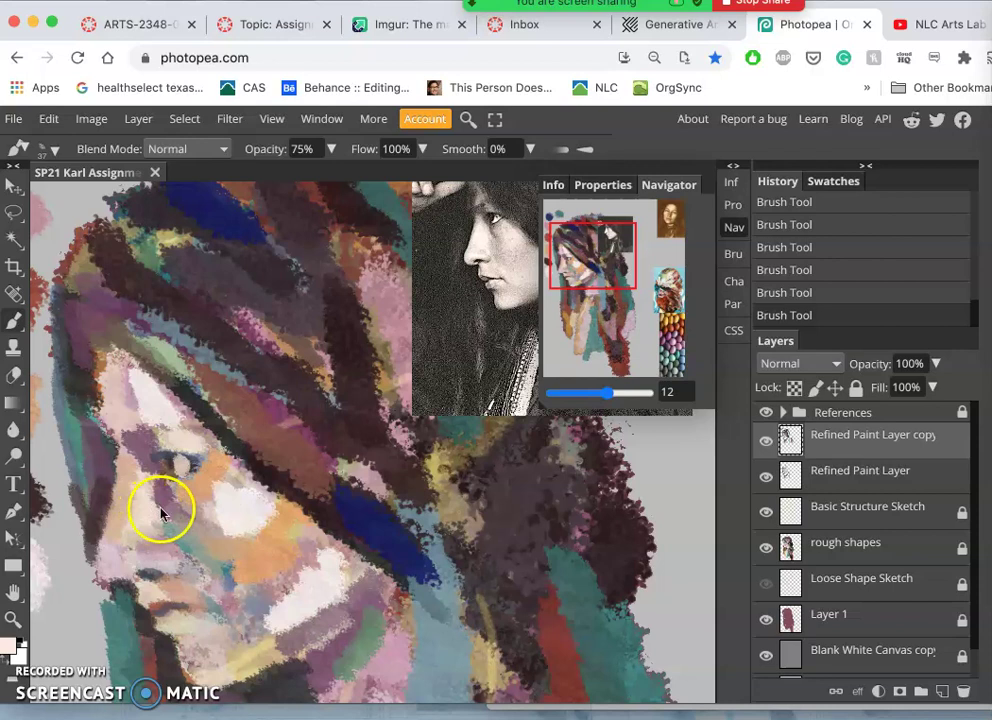
{"action": "key", "text": "ctrl+z"}
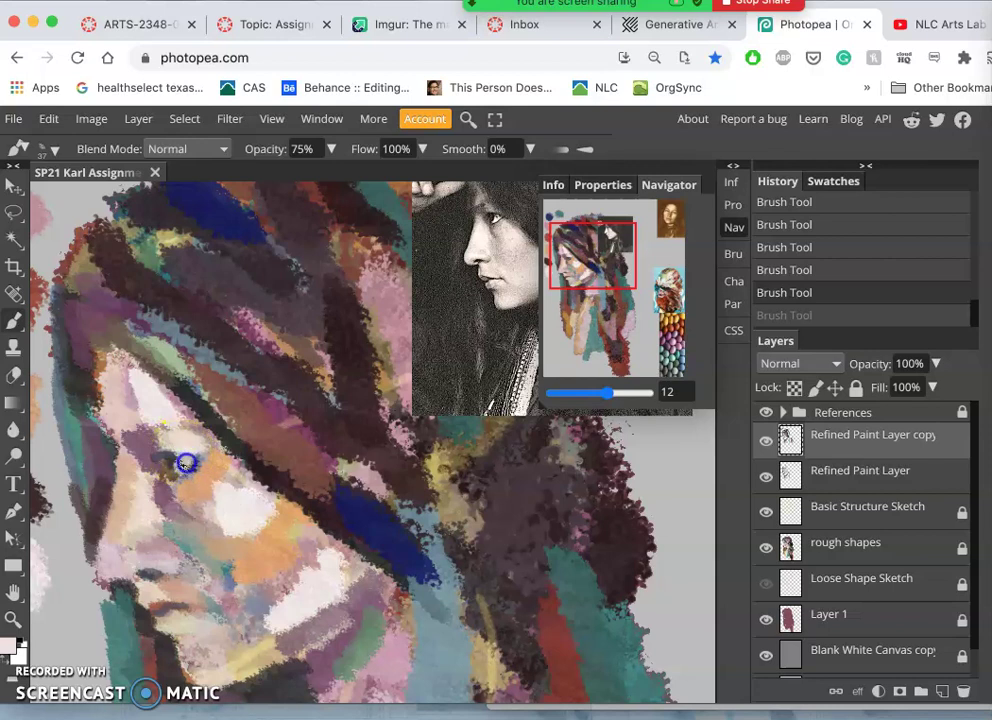
{"action": "left_click_drag", "start_coordinate": [185, 461], "coordinate": [208, 464]}
{"action": "left_click", "coordinate": [351, 435], "text": "alt"}
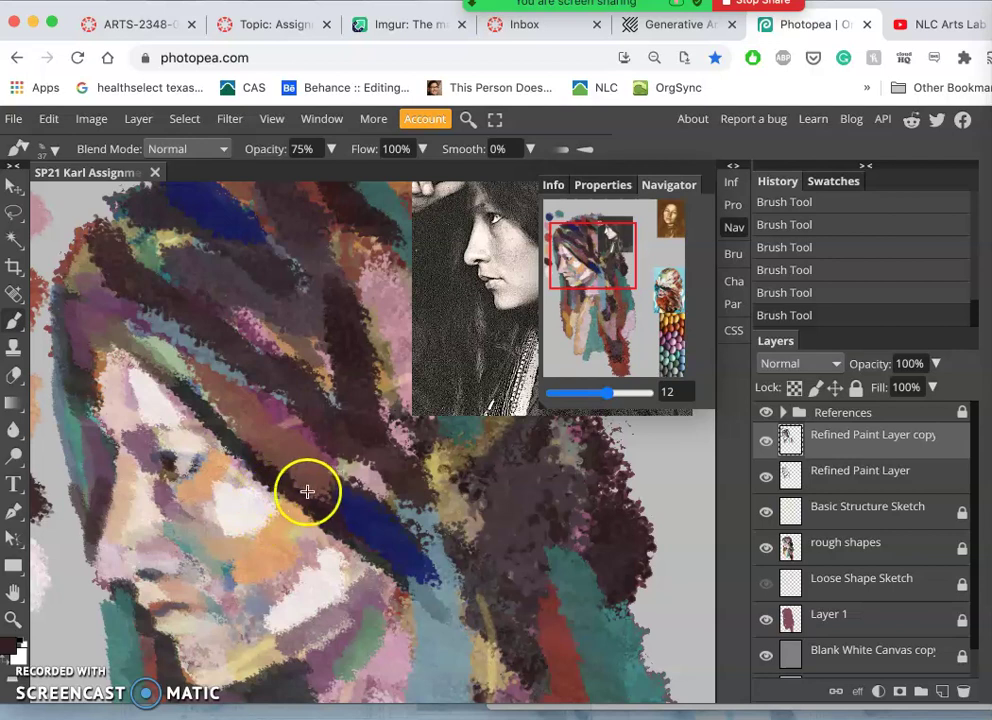
Paint teal over the upper eyelid and a thin blue-grey line down the hairline between the forehead and cheek.
{"action": "left_click", "coordinate": [445, 424], "text": "alt"}
{"action": "left_click_drag", "start_coordinate": [193, 437], "coordinate": [173, 455]}
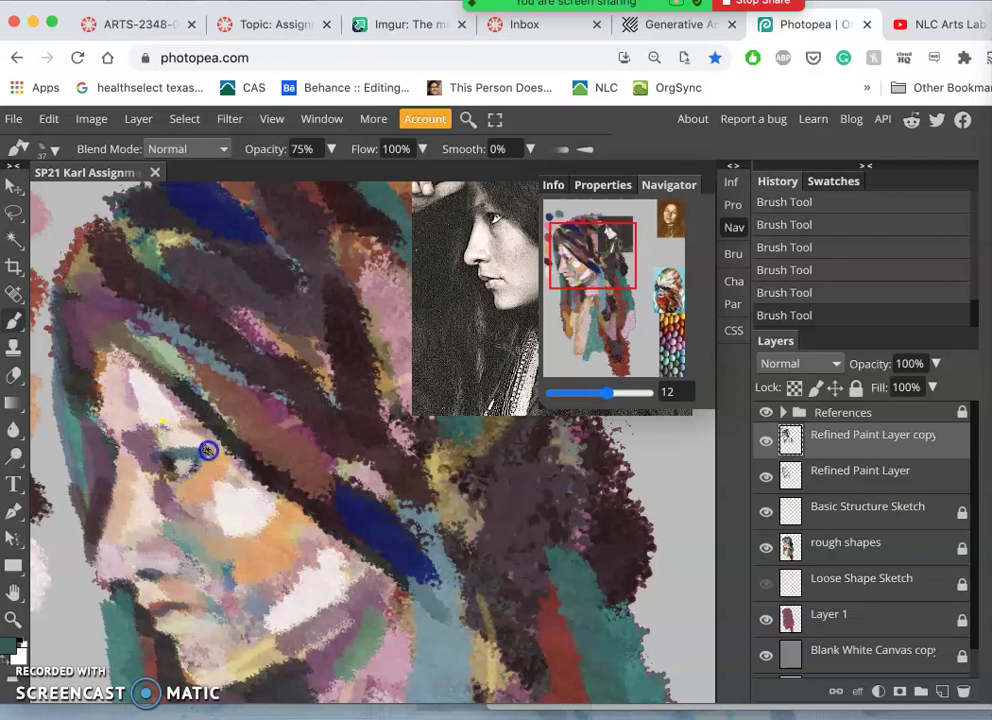
{"action": "mouse_move", "coordinate": [218, 444]}
{"action": "left_mouse_down"}
{"action": "mouse_move", "coordinate": [204, 416]}
{"action": "mouse_move", "coordinate": [221, 405]}
{"action": "mouse_move", "coordinate": [200, 355]}
{"action": "left_mouse_up"}
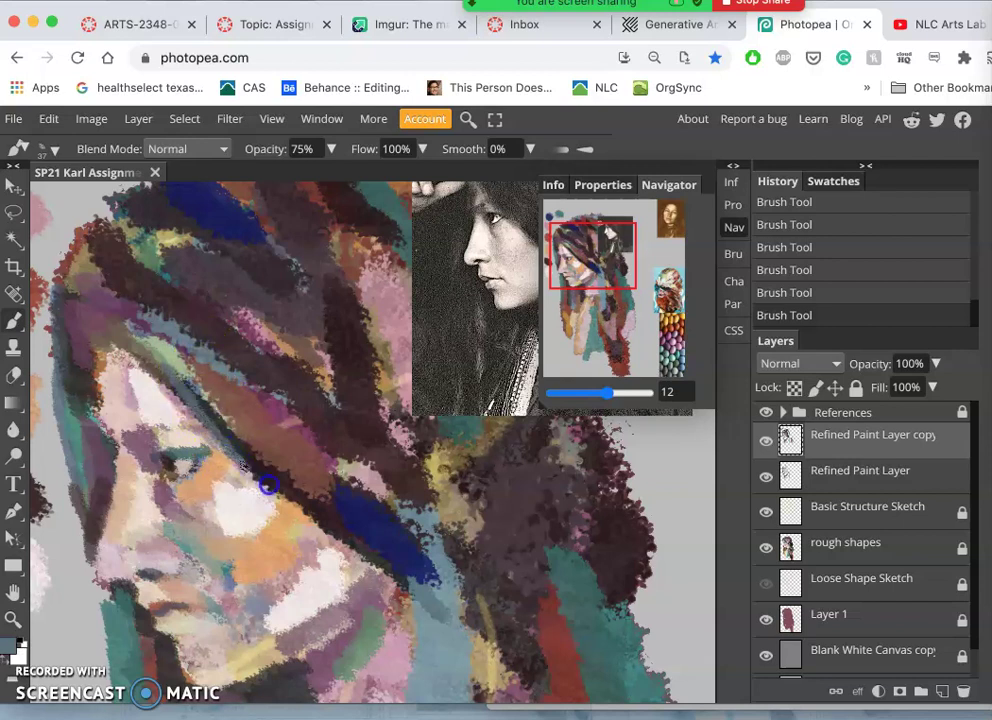
{"action": "mouse_move", "coordinate": [370, 512]}
{"action": "left_mouse_down"}
{"action": "mouse_move", "coordinate": [423, 525]}
{"action": "mouse_move", "coordinate": [394, 492]}
{"action": "mouse_move", "coordinate": [404, 488]}
{"action": "mouse_move", "coordinate": [447, 548]}
{"action": "left_mouse_up"}
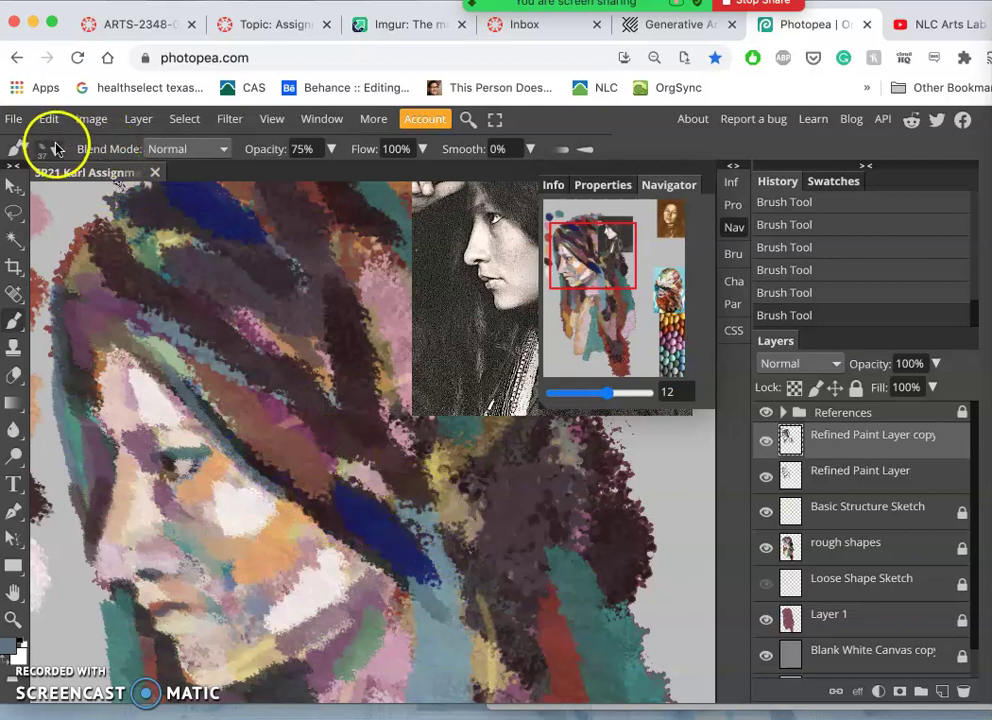
Set the brush size to 107 px and paint a dark blue strand, sampled from the lower hair, along the hairline above the cheek.
{"action": "left_click", "coordinate": [47, 150]}
{"action": "left_click", "coordinate": [126, 197]}
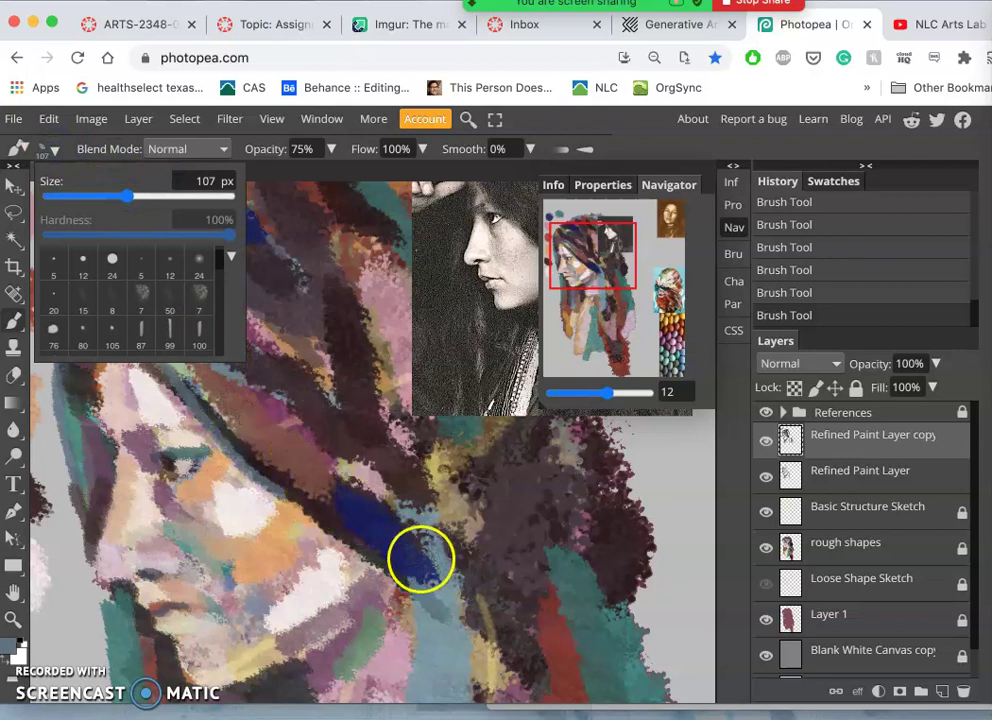
{"action": "left_click", "coordinate": [421, 558]}
{"action": "mouse_move", "coordinate": [421, 558]}
{"action": "left_mouse_down"}
{"action": "mouse_move", "coordinate": [201, 380]}
{"action": "mouse_move", "coordinate": [257, 458]}
{"action": "left_mouse_up"}
Paint the same dark blue beside the mouth and over the outer hair strand in front of the face.
{"action": "mouse_move", "coordinate": [255, 410]}
{"action": "left_mouse_down"}
{"action": "mouse_move", "coordinate": [275, 394]}
{"action": "mouse_move", "coordinate": [381, 483]}
{"action": "mouse_move", "coordinate": [349, 547]}
{"action": "mouse_move", "coordinate": [155, 571]}
{"action": "mouse_move", "coordinate": [111, 606]}
{"action": "mouse_move", "coordinate": [120, 596]}
{"action": "left_mouse_up"}
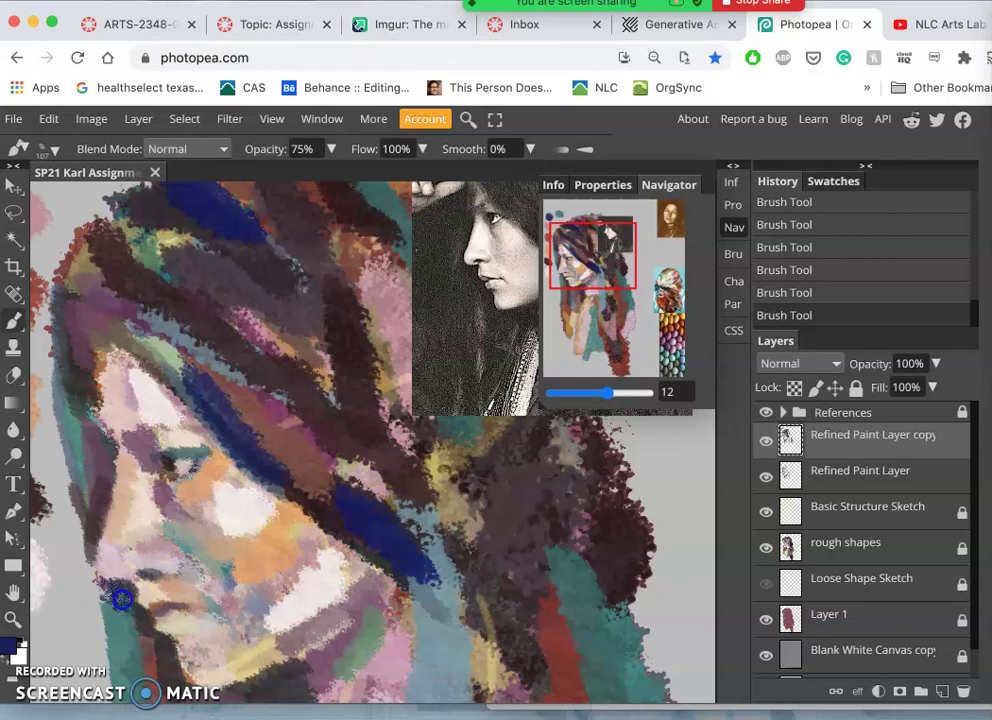
{"action": "mouse_move", "coordinate": [155, 662]}
{"action": "left_mouse_down"}
{"action": "mouse_move", "coordinate": [104, 500]}
{"action": "mouse_move", "coordinate": [90, 403]}
{"action": "mouse_move", "coordinate": [75, 387]}
{"action": "mouse_move", "coordinate": [78, 412]}
{"action": "left_mouse_up"}
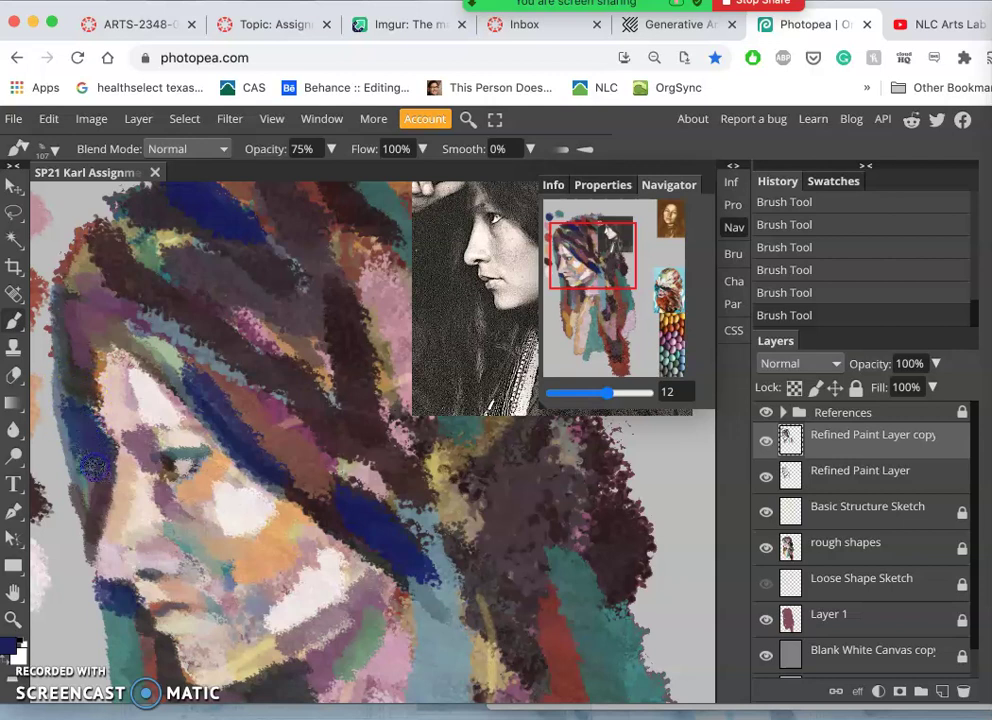
{"action": "left_click_drag", "start_coordinate": [95, 467], "coordinate": [95, 475]}
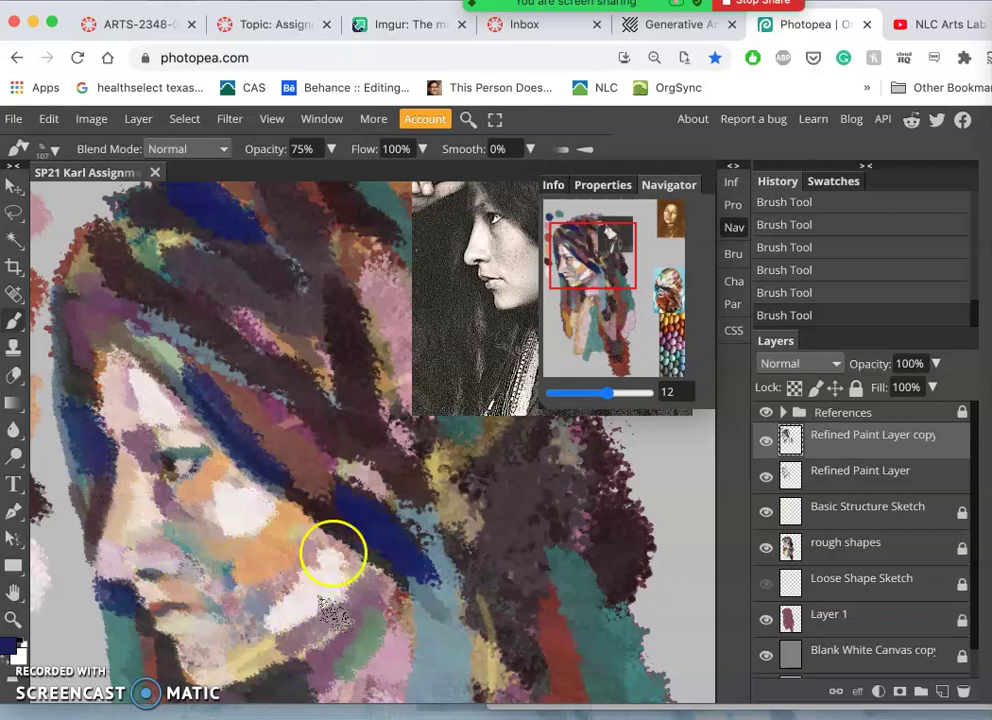
Try dark brown, sampled from the back of the hair, over the outer strand in front of the face and undo the last stroke.
{"action": "mouse_move", "coordinate": [334, 549]}
{"action": "left_mouse_down"}
{"action": "mouse_move", "coordinate": [273, 427]}
{"action": "mouse_move", "coordinate": [224, 443]}
{"action": "mouse_move", "coordinate": [197, 422]}
{"action": "mouse_move", "coordinate": [192, 402]}
{"action": "mouse_move", "coordinate": [219, 491]}
{"action": "mouse_move", "coordinate": [201, 447]}
{"action": "mouse_move", "coordinate": [251, 459]}
{"action": "mouse_move", "coordinate": [274, 437]}
{"action": "mouse_move", "coordinate": [285, 444]}
{"action": "mouse_move", "coordinate": [309, 385]}
{"action": "mouse_move", "coordinate": [362, 411]}
{"action": "mouse_move", "coordinate": [341, 373]}
{"action": "mouse_move", "coordinate": [327, 380]}
{"action": "mouse_move", "coordinate": [324, 416]}
{"action": "mouse_move", "coordinate": [359, 469]}
{"action": "mouse_move", "coordinate": [573, 556]}
{"action": "left_mouse_up"}
{"action": "left_click", "coordinate": [519, 529], "text": "alt"}
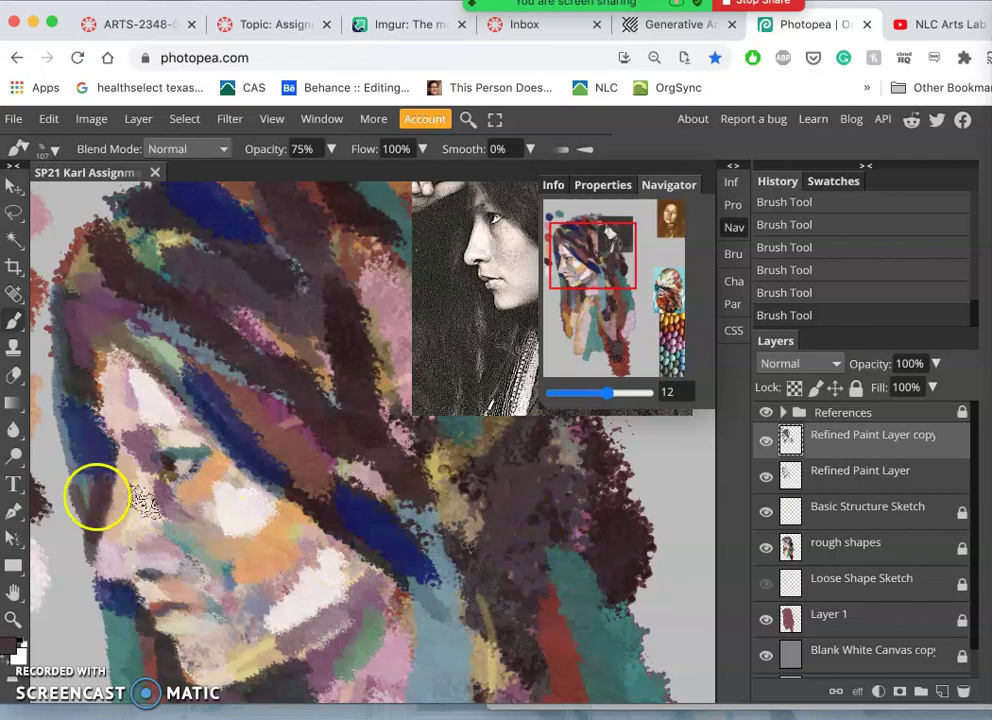
{"action": "mouse_move", "coordinate": [92, 492]}
{"action": "left_mouse_down"}
{"action": "mouse_move", "coordinate": [71, 483]}
{"action": "mouse_move", "coordinate": [89, 510]}
{"action": "left_mouse_up"}
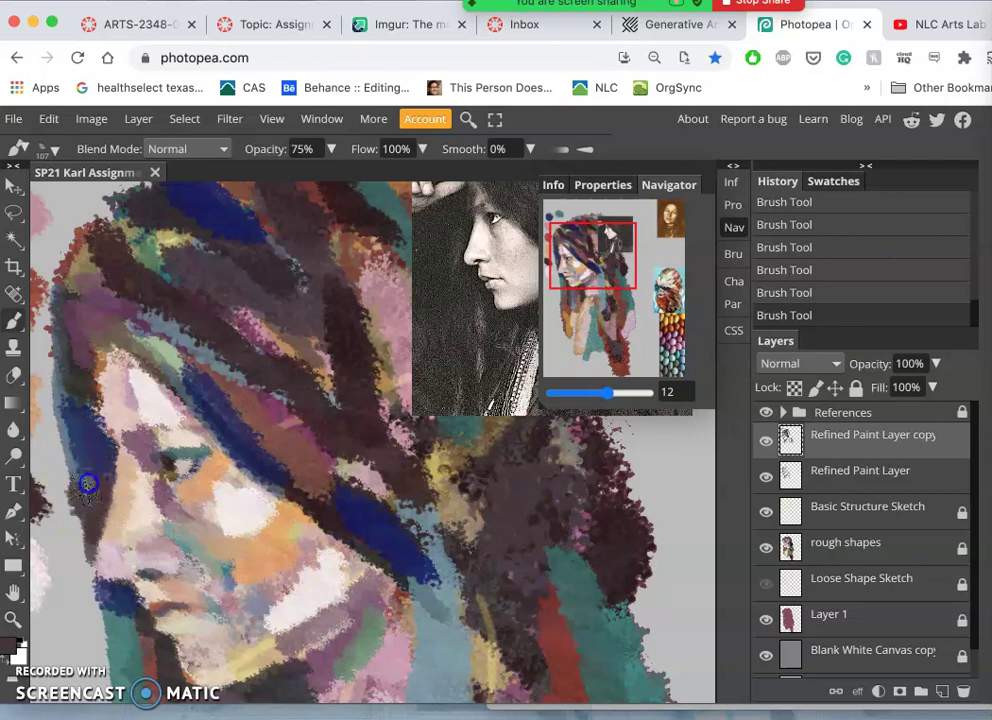
{"action": "left_click_drag", "start_coordinate": [70, 412], "coordinate": [73, 366]}
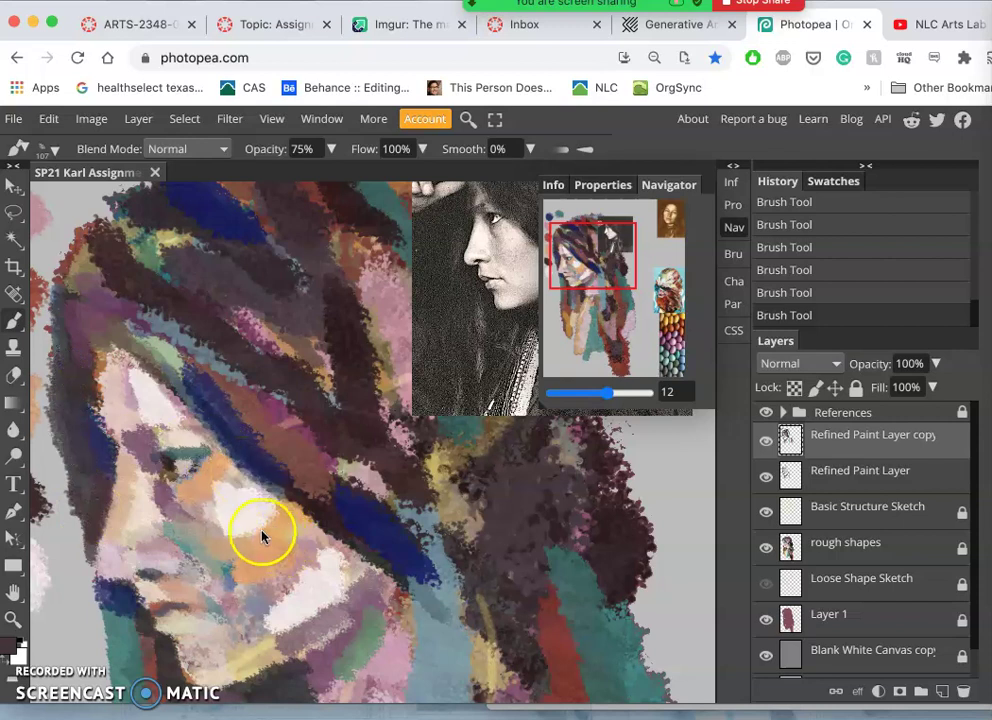
{"action": "key", "text": "ctrl+z"}
Sample the reddish brown from the lower hair and paint it down the outer strand in front of the face.
{"action": "left_click", "coordinate": [547, 620], "text": "alt"}
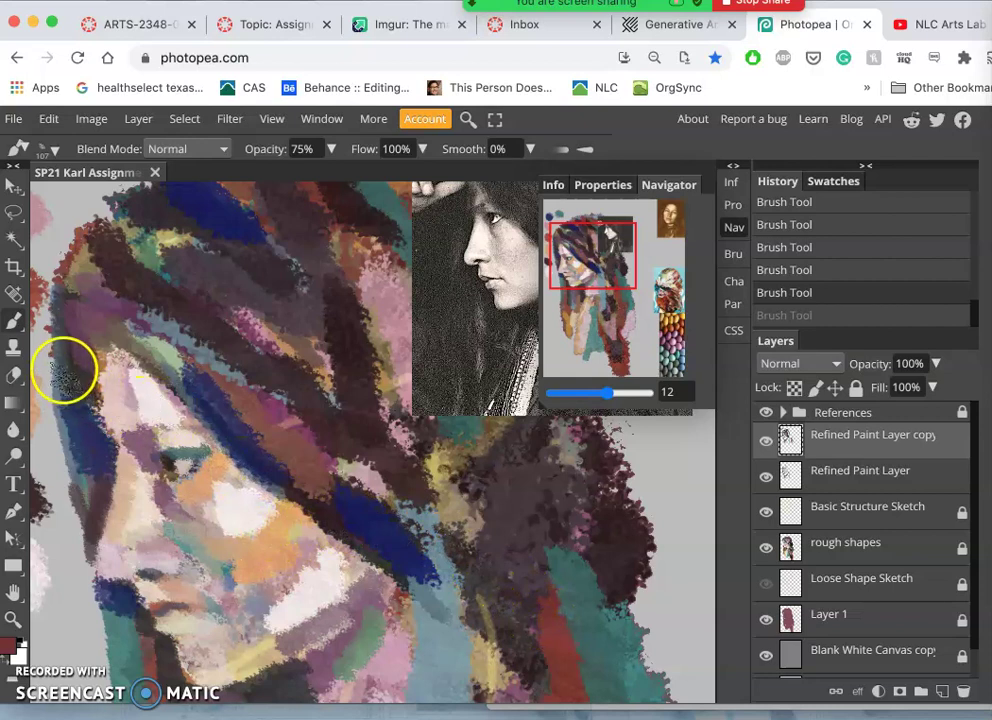
{"action": "left_click_drag", "start_coordinate": [67, 376], "coordinate": [64, 408]}
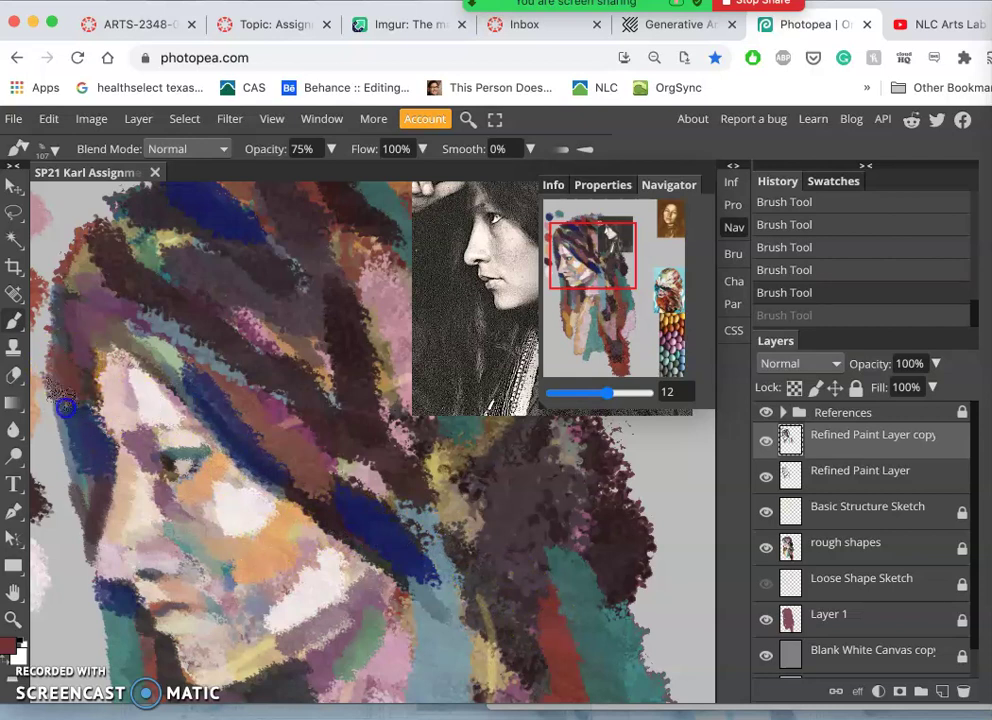
{"action": "left_click_drag", "start_coordinate": [88, 466], "coordinate": [96, 525]}
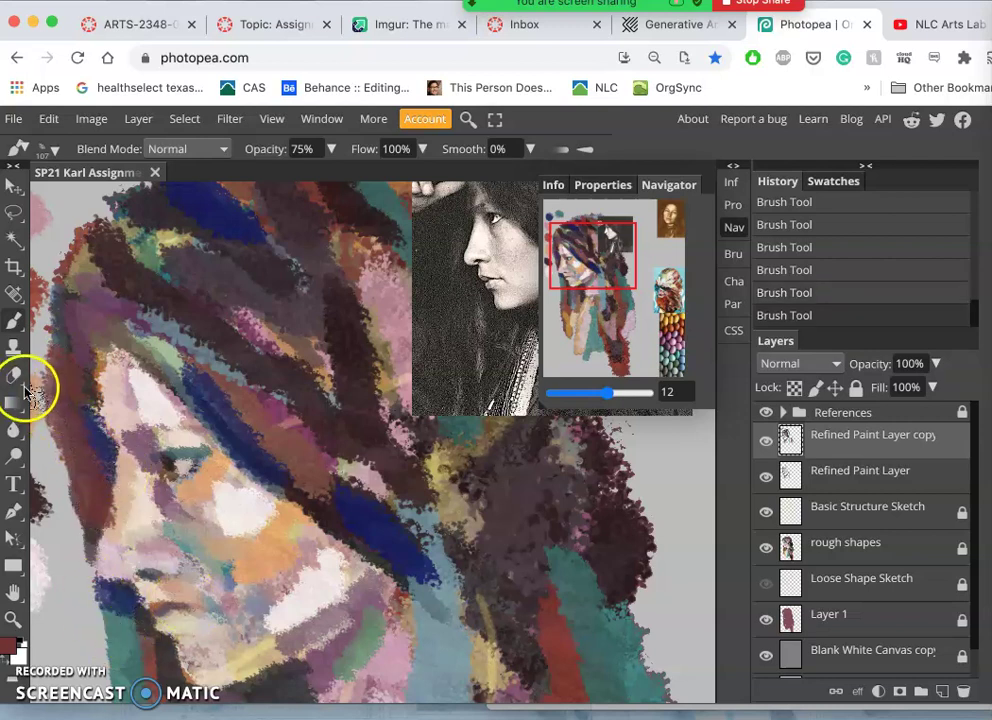
Soften the reddish-brown strand in front of the face with the Eraser and undo the last erasing stroke.
{"action": "left_click", "coordinate": [20, 387]}
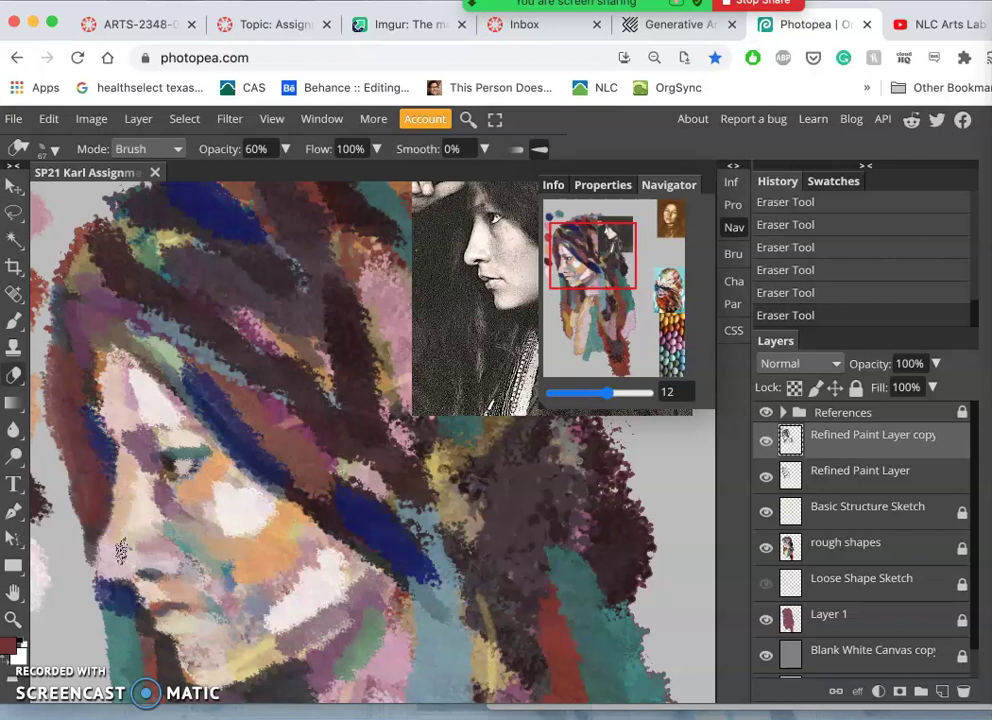
{"action": "mouse_move", "coordinate": [124, 548]}
{"action": "left_mouse_down"}
{"action": "mouse_move", "coordinate": [170, 514]}
{"action": "mouse_move", "coordinate": [188, 483]}
{"action": "mouse_move", "coordinate": [208, 373]}
{"action": "mouse_move", "coordinate": [224, 239]}
{"action": "mouse_move", "coordinate": [186, 184]}
{"action": "mouse_move", "coordinate": [103, 318]}
{"action": "mouse_move", "coordinate": [128, 376]}
{"action": "mouse_move", "coordinate": [91, 465]}
{"action": "mouse_move", "coordinate": [102, 473]}
{"action": "left_mouse_up"}
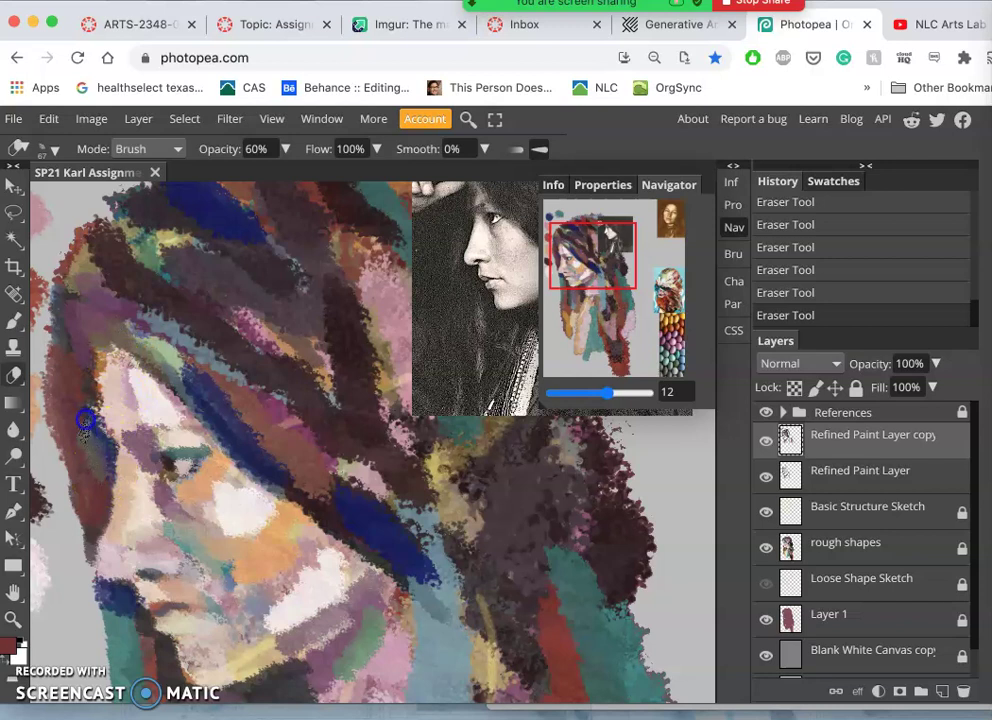
{"action": "mouse_move", "coordinate": [86, 385]}
{"action": "left_mouse_down"}
{"action": "mouse_move", "coordinate": [99, 323]}
{"action": "mouse_move", "coordinate": [90, 282]}
{"action": "left_mouse_up"}
{"action": "key", "text": "super+z"}
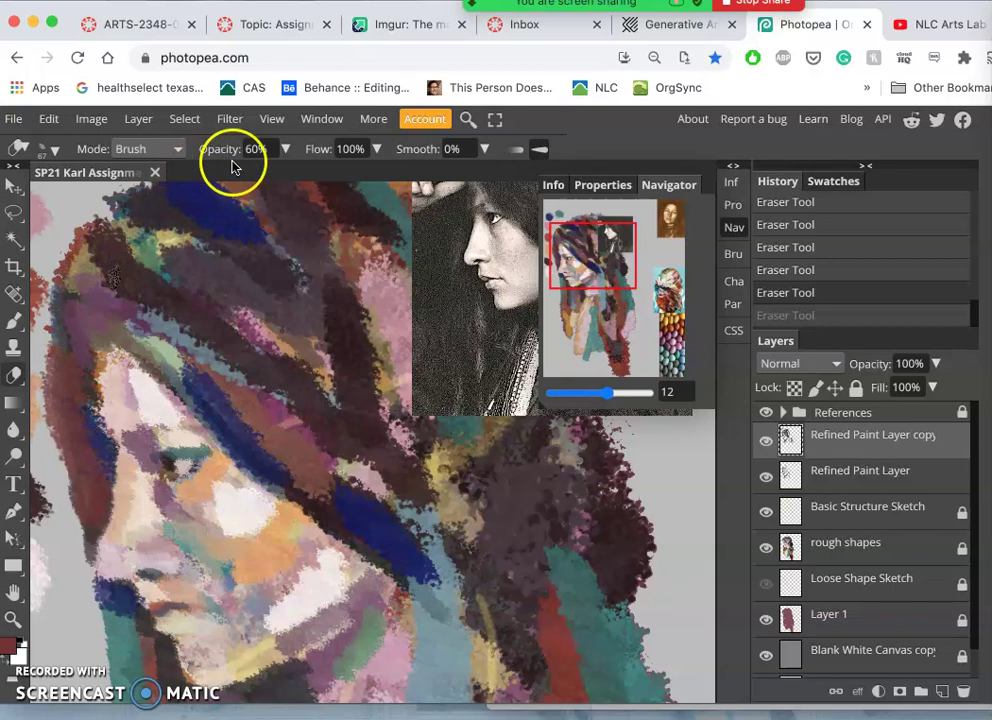
Set the Eraser opacity to 41% and blend the reddish-brown strand into the hair beside the forehead.
{"action": "left_click", "coordinate": [284, 150]}
{"action": "left_click_drag", "start_coordinate": [245, 175], "coordinate": [235, 175]}
{"action": "mouse_move", "coordinate": [152, 302]}
{"action": "left_mouse_down"}
{"action": "mouse_move", "coordinate": [120, 349]}
{"action": "mouse_move", "coordinate": [66, 354]}
{"action": "left_mouse_up"}
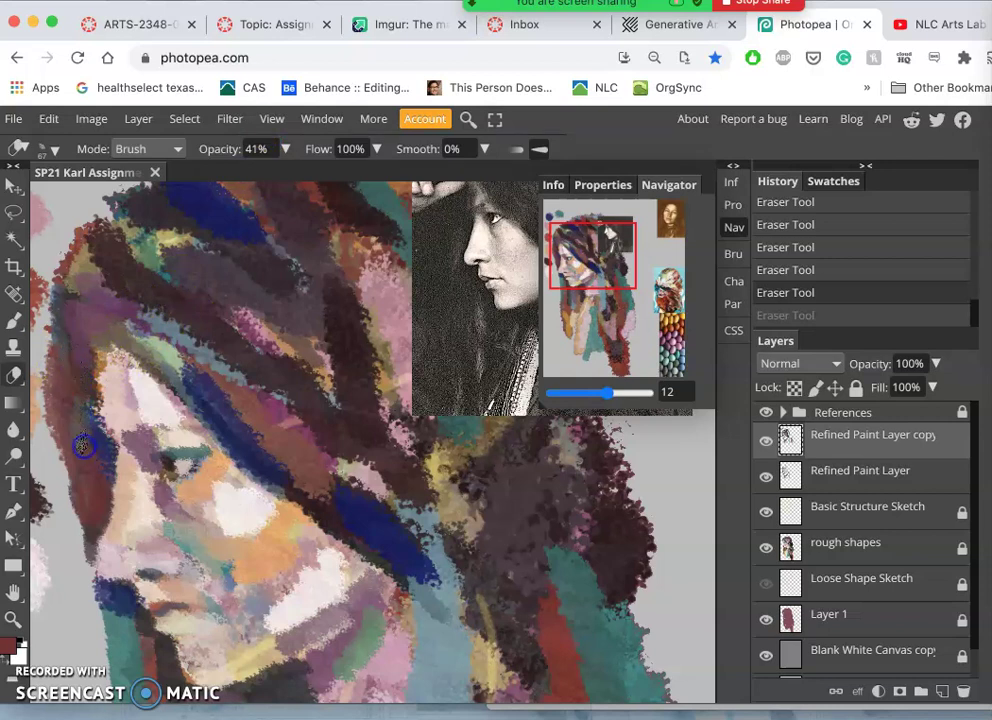
{"action": "mouse_move", "coordinate": [83, 446]}
{"action": "left_mouse_down"}
{"action": "mouse_move", "coordinate": [131, 497]}
{"action": "mouse_move", "coordinate": [195, 503]}
{"action": "mouse_move", "coordinate": [313, 560]}
{"action": "mouse_move", "coordinate": [617, 555]}
{"action": "left_mouse_up"}
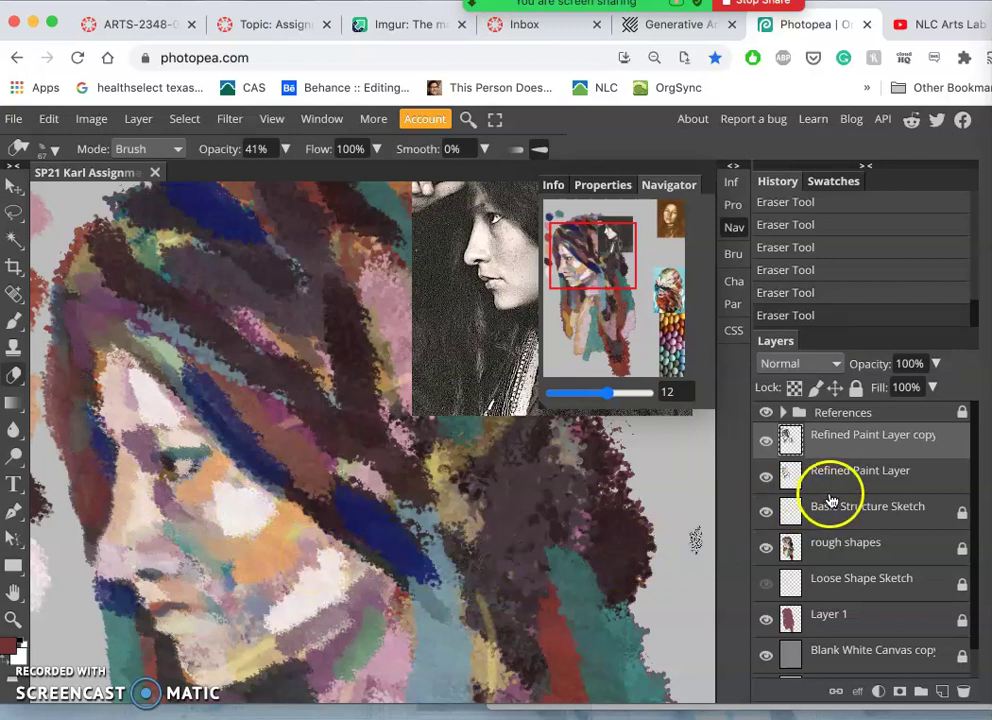
Hide the Refined Paint Layer, Basic Structure Sketch, rough shapes and Layer 1 layers, and undo the last erasing stroke.
{"action": "left_click", "coordinate": [767, 477]}
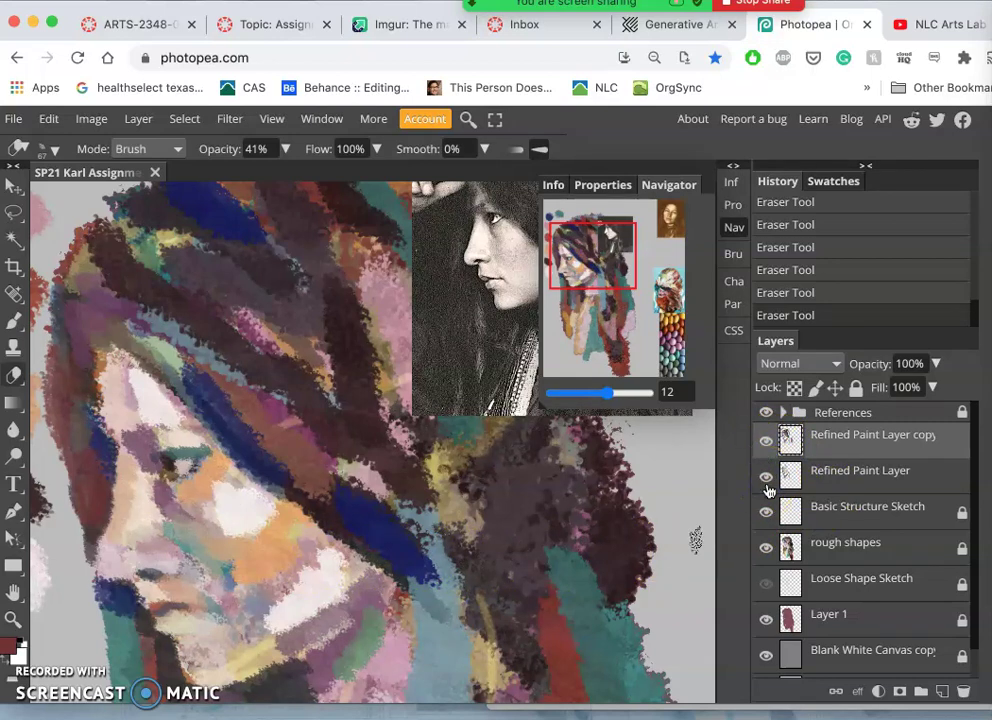
{"action": "left_click", "coordinate": [767, 480]}
{"action": "left_click", "coordinate": [767, 513]}
{"action": "left_click", "coordinate": [766, 546]}
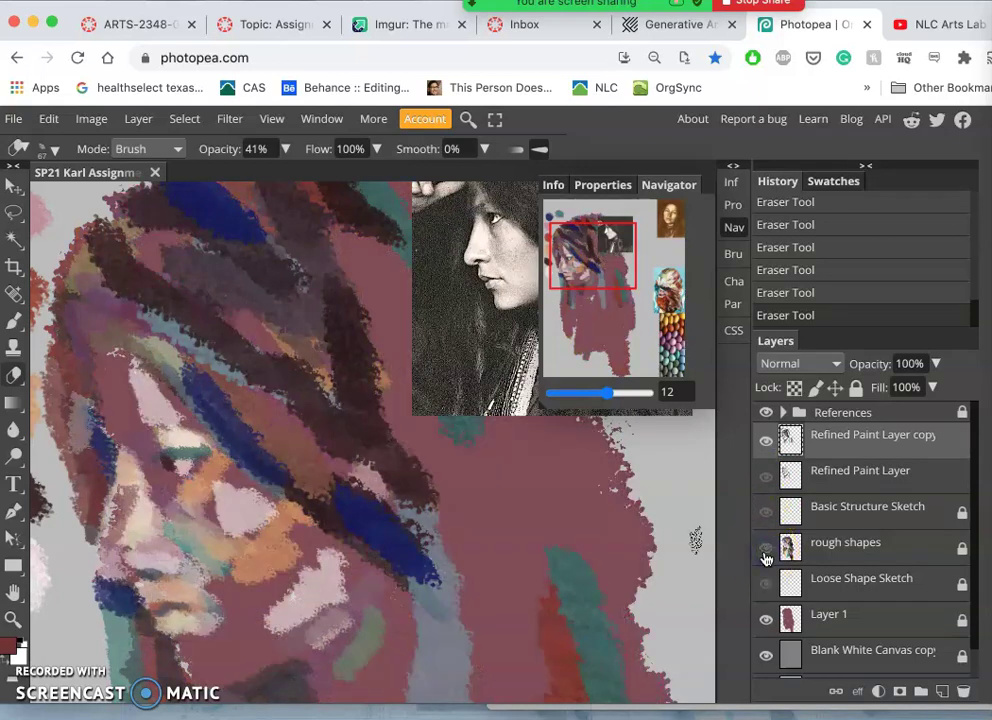
{"action": "left_click", "coordinate": [764, 620]}
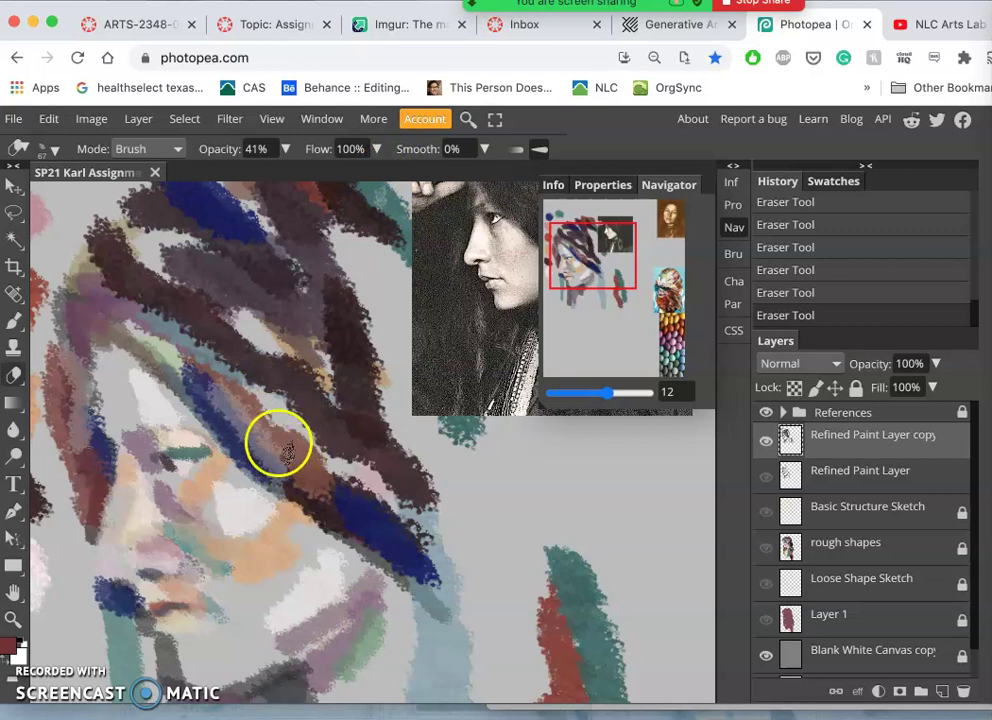
{"action": "key", "text": "ctrl+z"}
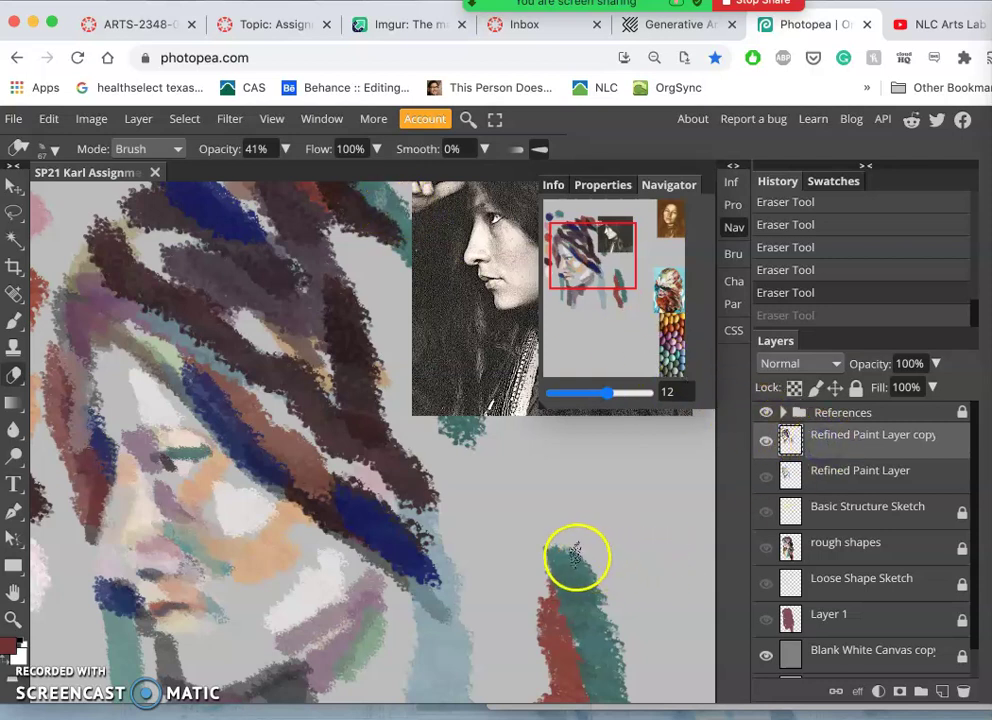
Brush a teal stroke at 75% opacity over the brown strand beside the dark blue one and compare it with the previous history state.
{"action": "mouse_move", "coordinate": [26, 328]}
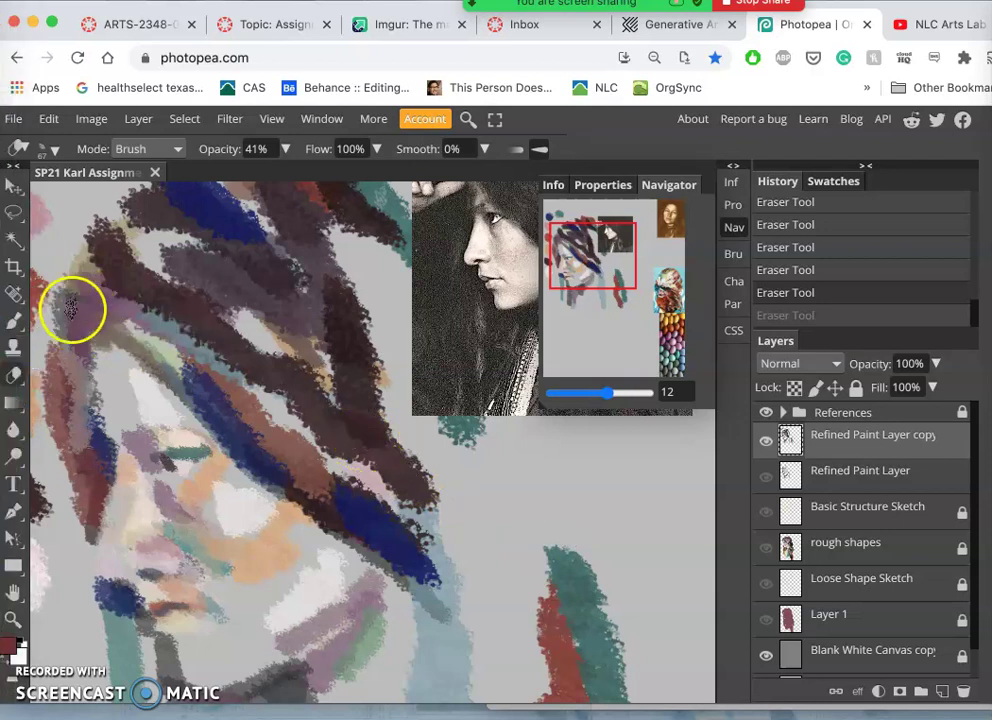
{"action": "left_click", "coordinate": [15, 320]}
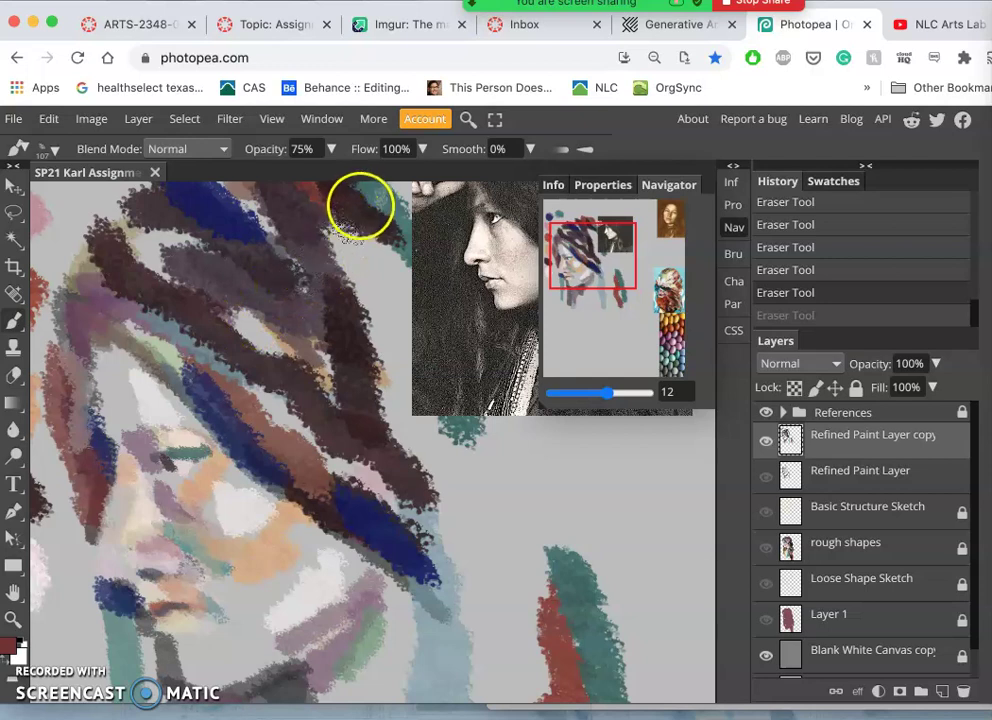
{"action": "mouse_move", "coordinate": [321, 450]}
{"action": "left_mouse_down"}
{"action": "mouse_move", "coordinate": [248, 476]}
{"action": "mouse_move", "coordinate": [247, 420]}
{"action": "mouse_move", "coordinate": [261, 410]}
{"action": "mouse_move", "coordinate": [241, 417]}
{"action": "left_mouse_up"}
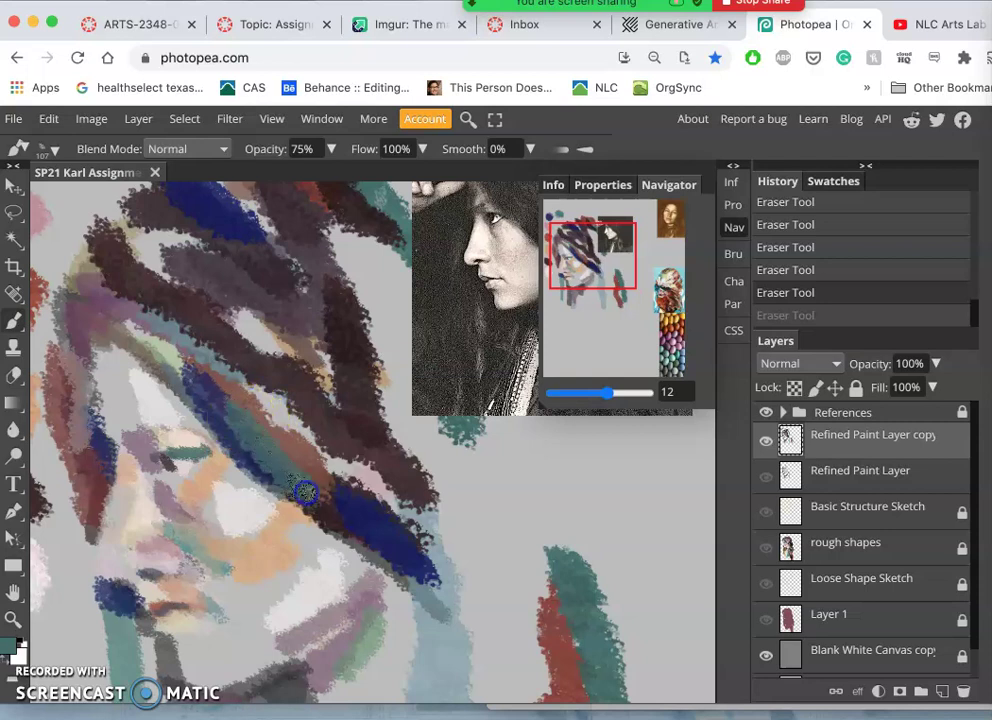
{"action": "mouse_move", "coordinate": [305, 492]}
{"action": "left_mouse_down"}
{"action": "mouse_move", "coordinate": [275, 467]}
{"action": "mouse_move", "coordinate": [332, 496]}
{"action": "mouse_move", "coordinate": [418, 580]}
{"action": "mouse_move", "coordinate": [428, 578]}
{"action": "left_mouse_up"}
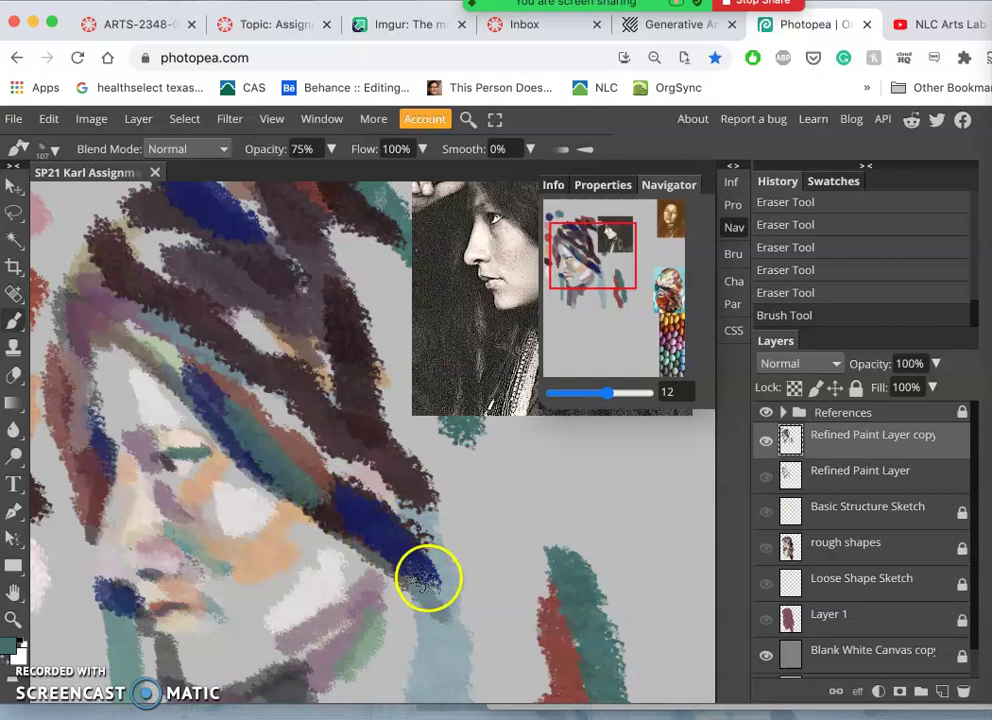
{"action": "left_click", "coordinate": [792, 299]}
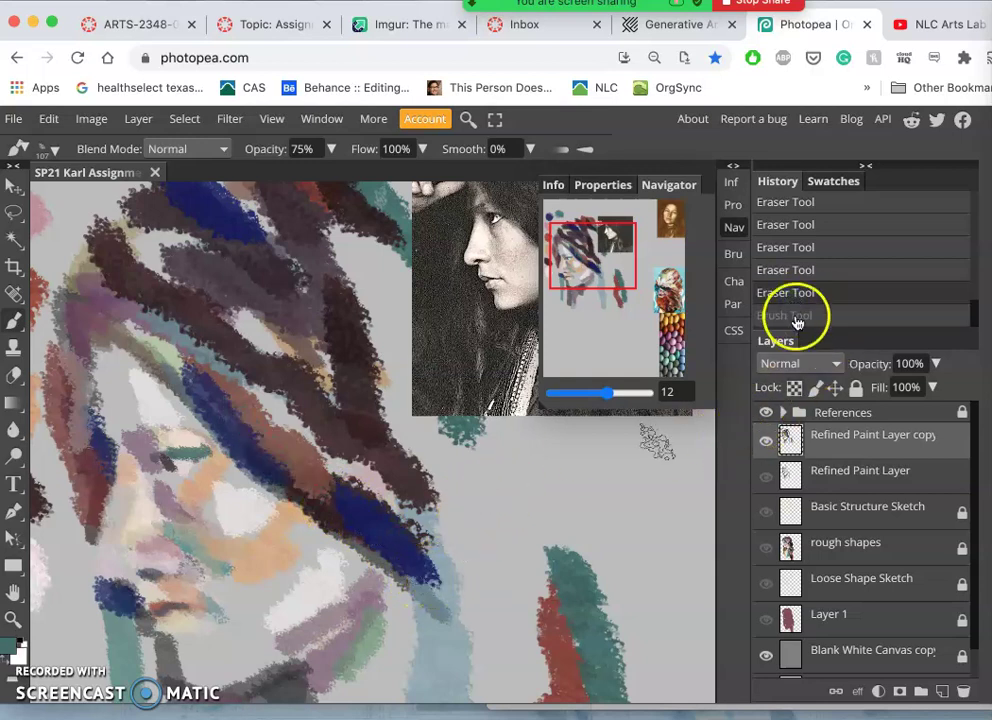
{"action": "left_click", "coordinate": [797, 316]}
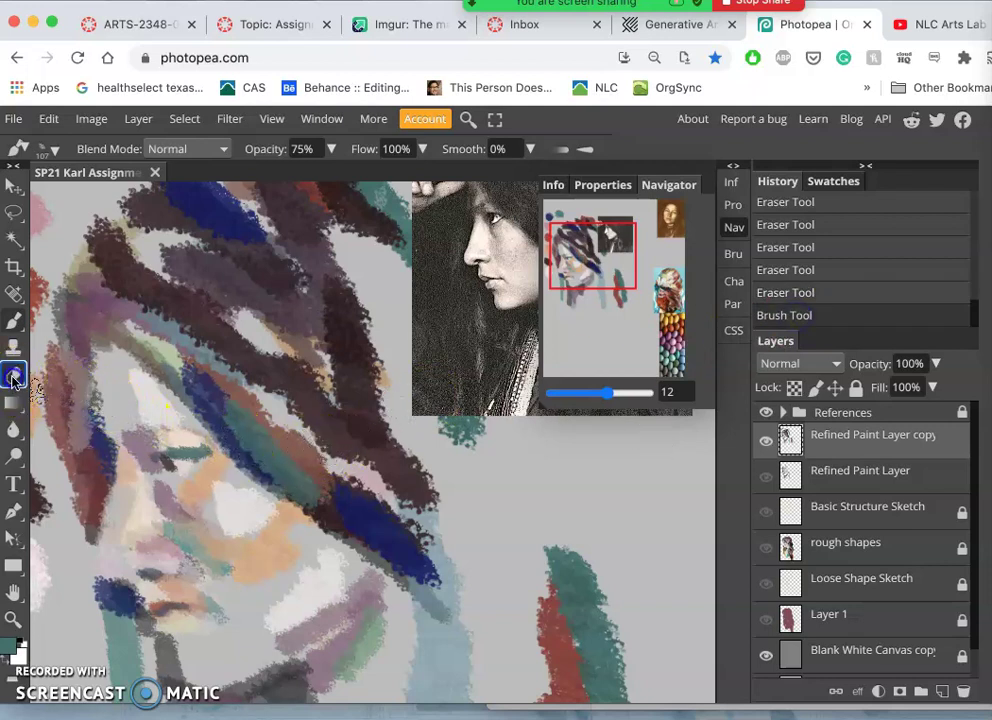
Lighten the teal stroke with the Eraser at 41% opacity, and undo both the erasing and the stroke.
{"action": "left_click", "coordinate": [14, 376]}
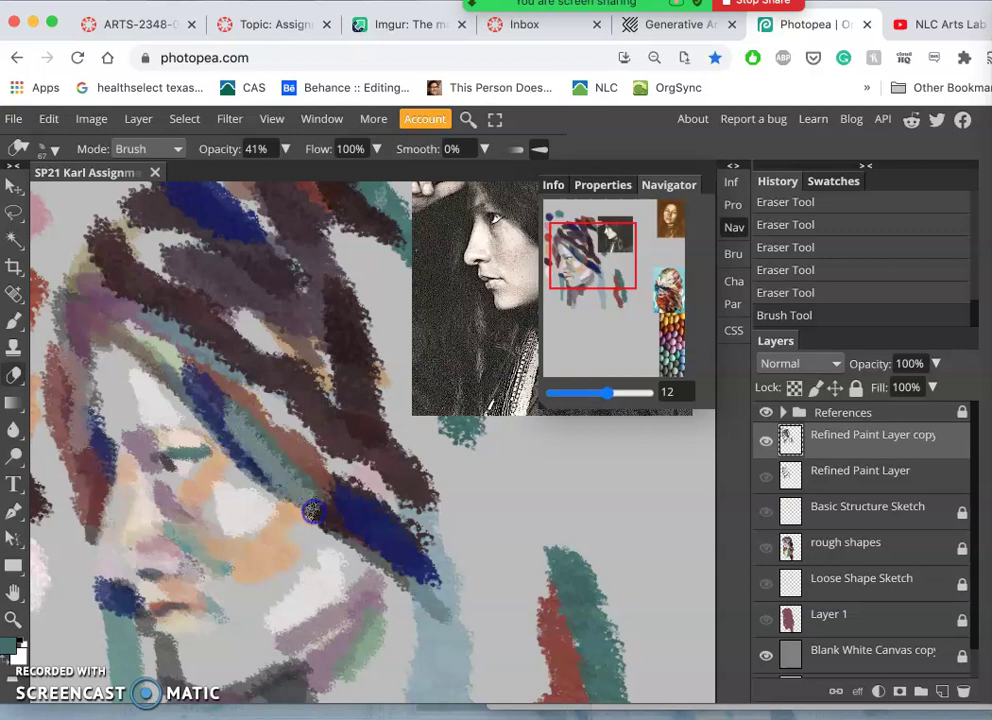
{"action": "mouse_move", "coordinate": [312, 512]}
{"action": "left_mouse_down"}
{"action": "mouse_move", "coordinate": [376, 528]}
{"action": "mouse_move", "coordinate": [378, 460]}
{"action": "mouse_move", "coordinate": [464, 456]}
{"action": "left_mouse_up"}
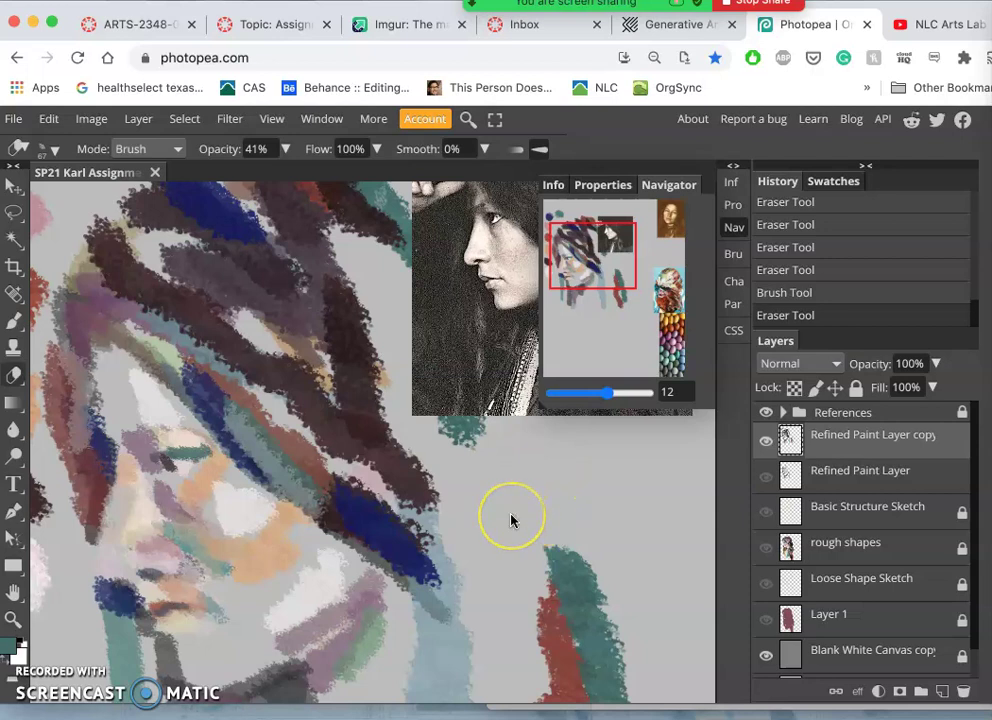
{"action": "key", "text": "ctrl+z"}
{"action": "key", "text": "ctrl+z"}
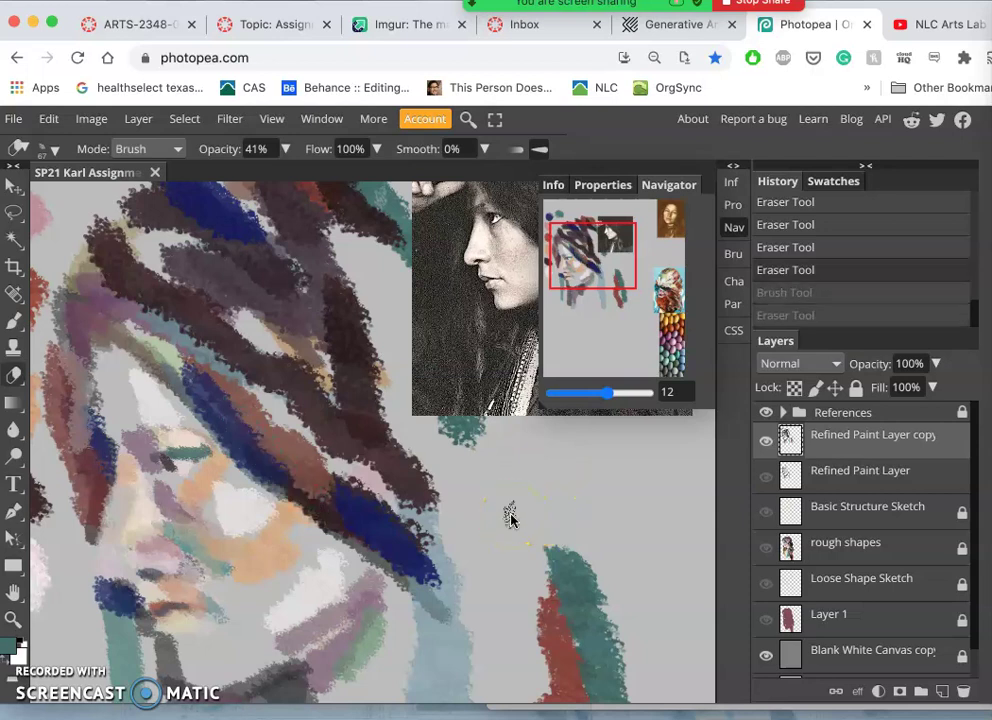
Try lightening the brown strand beside the dark blue one with the Eraser at 41% opacity, and undo the erasing.
{"action": "left_click_drag", "start_coordinate": [268, 440], "coordinate": [248, 432]}
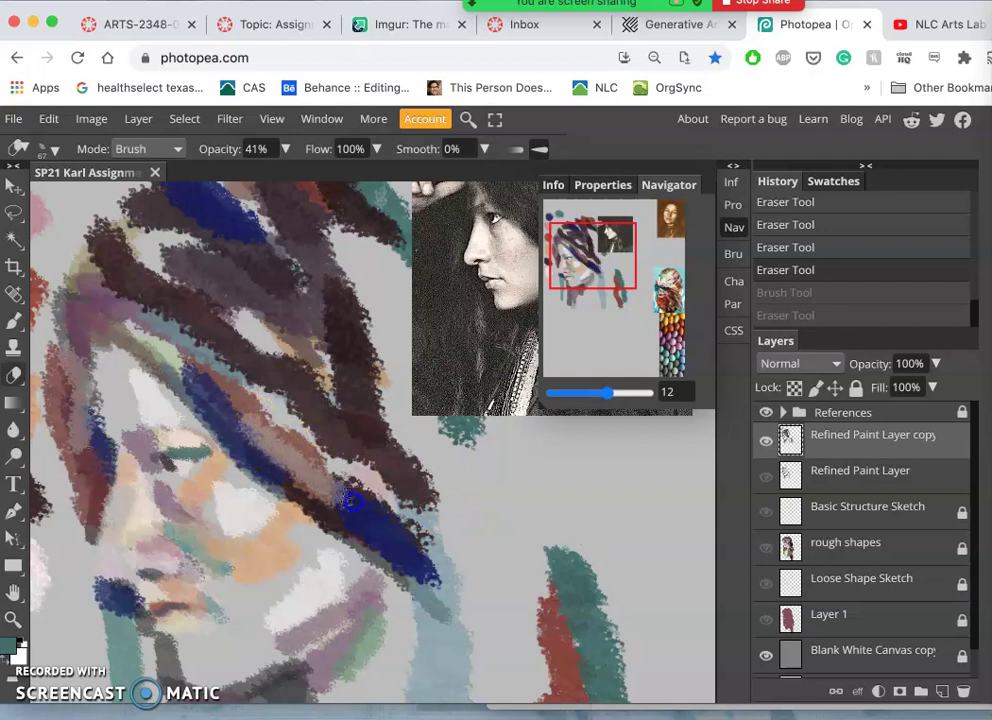
{"action": "left_click_drag", "start_coordinate": [351, 499], "coordinate": [353, 503]}
{"action": "key", "text": "ctrl+z"}
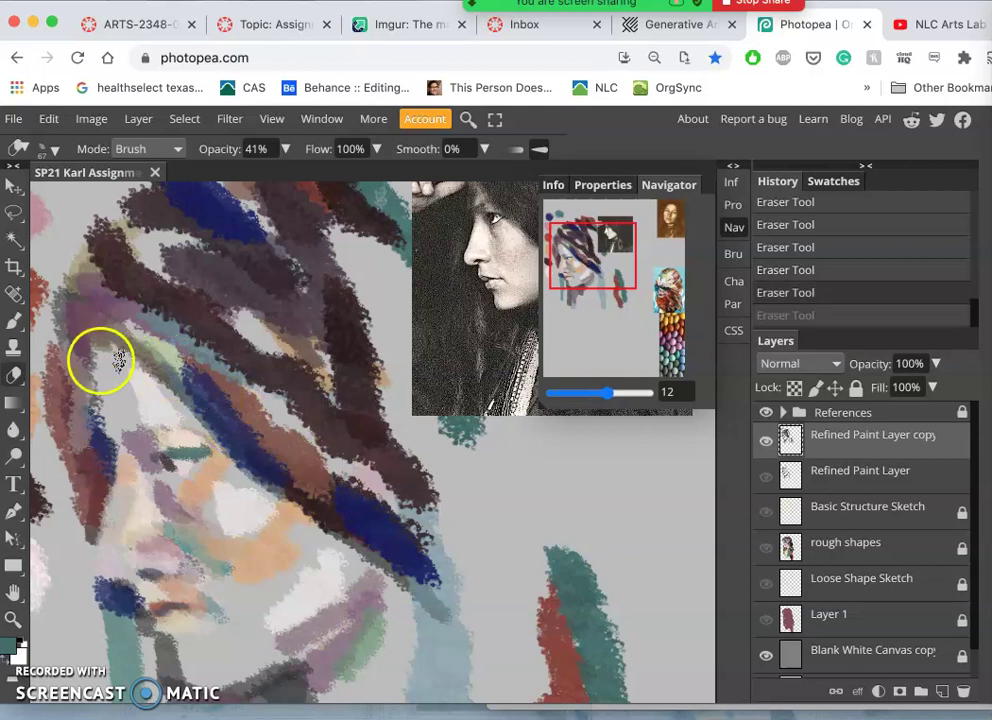
Brush a teal stroke at 75% opacity along the brown strand beside the dark blue one.
{"action": "key", "text": "b"}
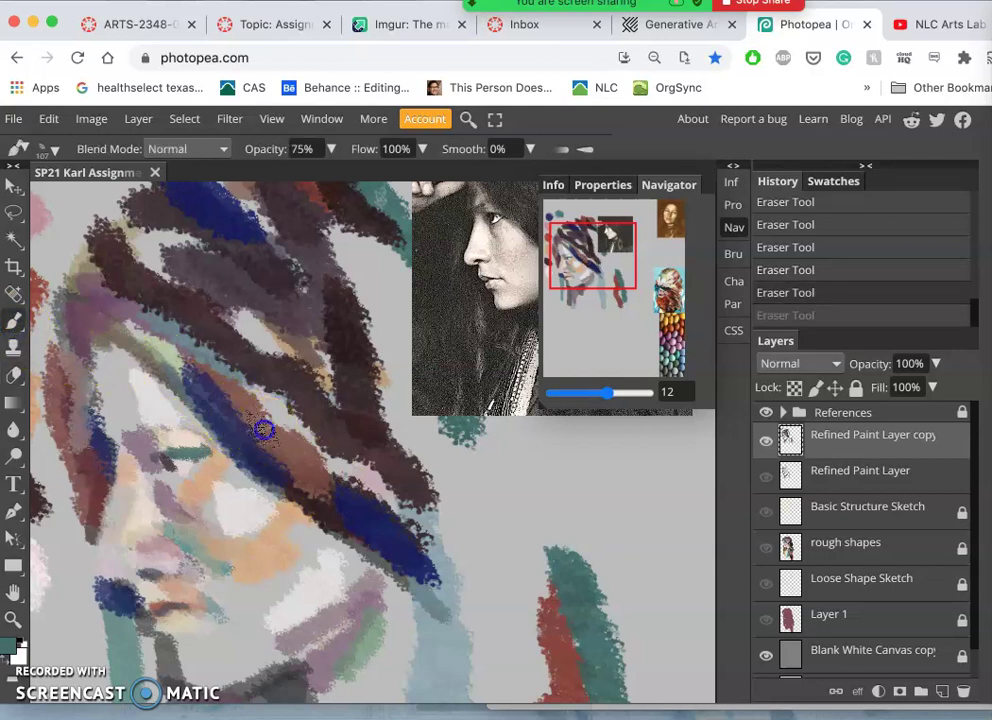
{"action": "left_click_drag", "start_coordinate": [372, 506], "coordinate": [382, 512]}
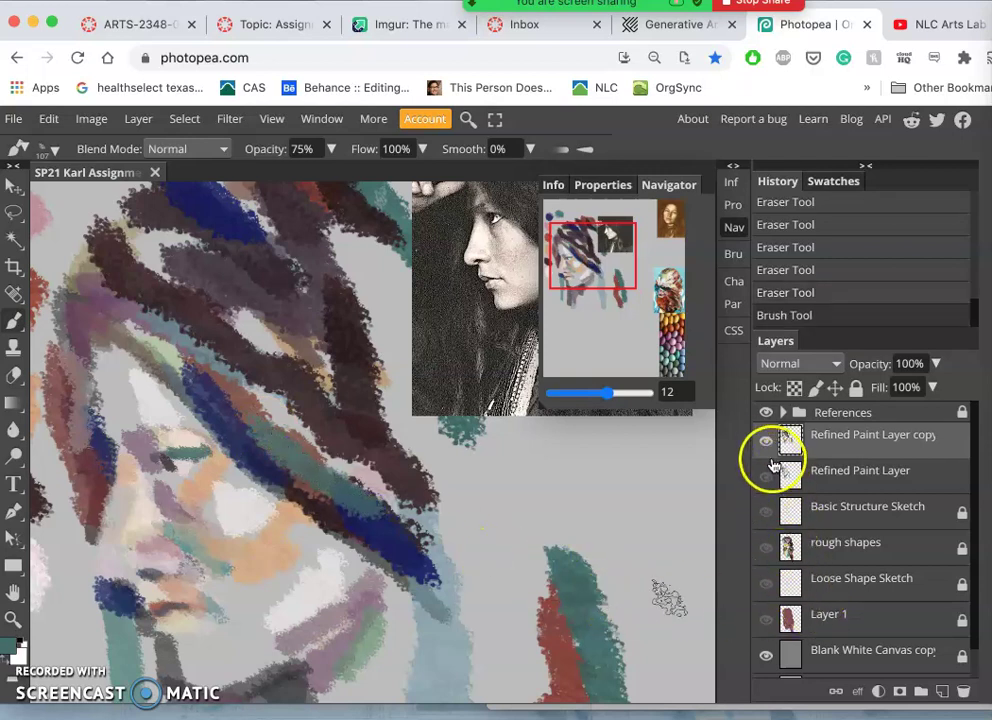
Hide the Refined Paint Layer copy and show the Layer 1, Loose Shape Sketch and rough shapes layers.
{"action": "left_click", "coordinate": [765, 437]}
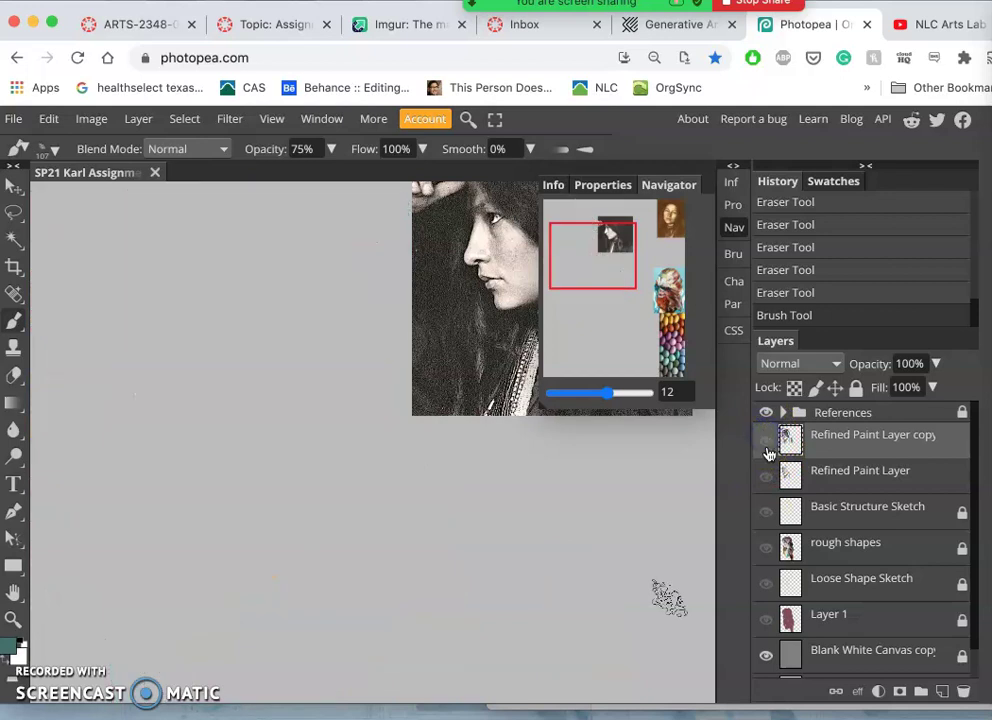
{"action": "left_click", "coordinate": [766, 621]}
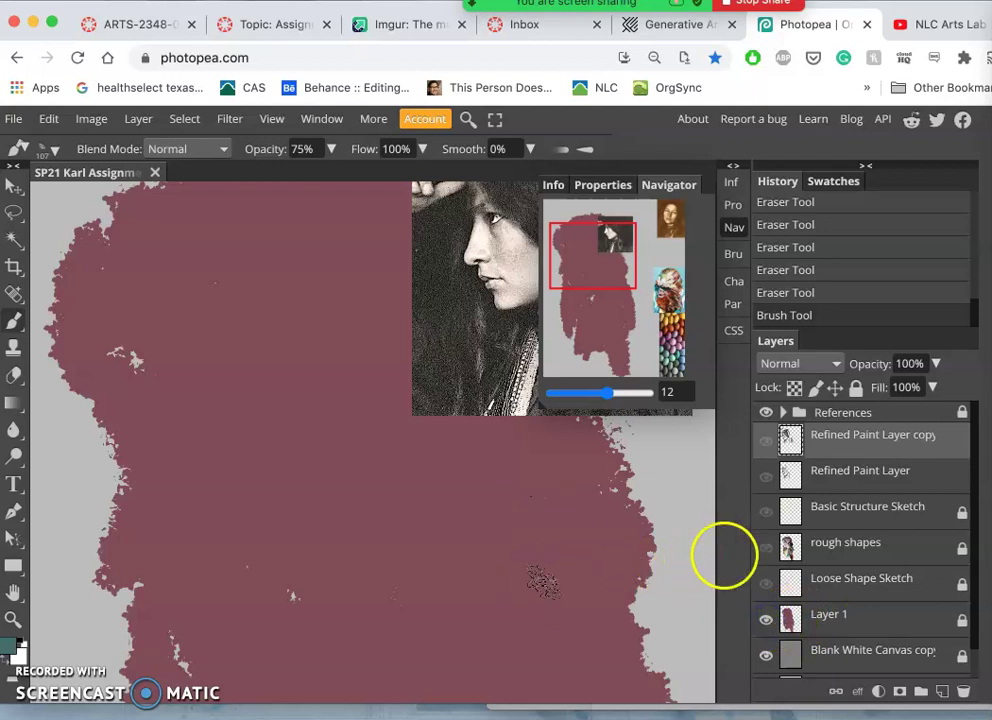
{"action": "left_click", "coordinate": [765, 586]}
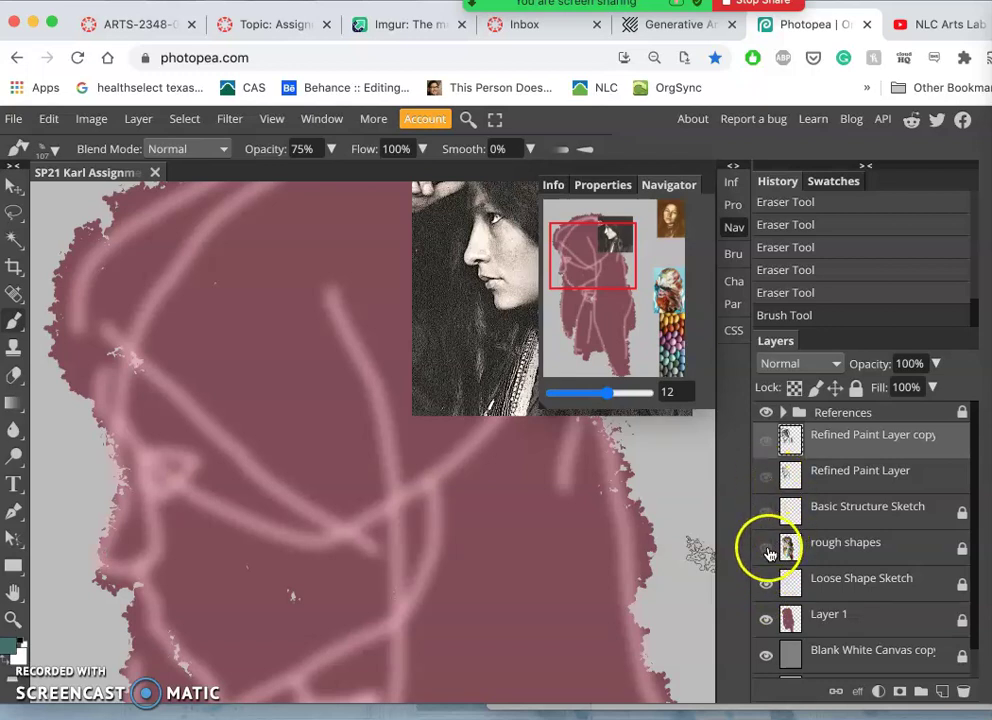
{"action": "left_click", "coordinate": [767, 551]}
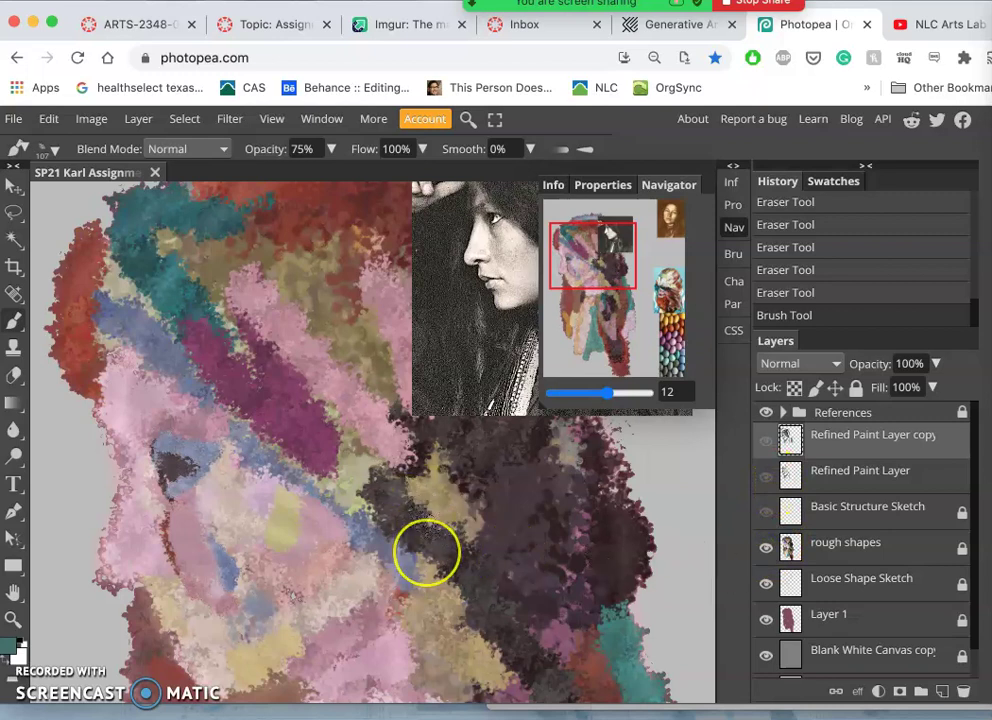
{"action": "mouse_move", "coordinate": [420, 550]}
{"action": "left_mouse_down"}
{"action": "mouse_move", "coordinate": [329, 531]}
{"action": "mouse_move", "coordinate": [337, 513]}
{"action": "mouse_move", "coordinate": [329, 526]}
{"action": "mouse_move", "coordinate": [333, 538]}
{"action": "mouse_move", "coordinate": [358, 535]}
{"action": "mouse_move", "coordinate": [343, 555]}
{"action": "mouse_move", "coordinate": [652, 553]}
{"action": "left_mouse_up"}
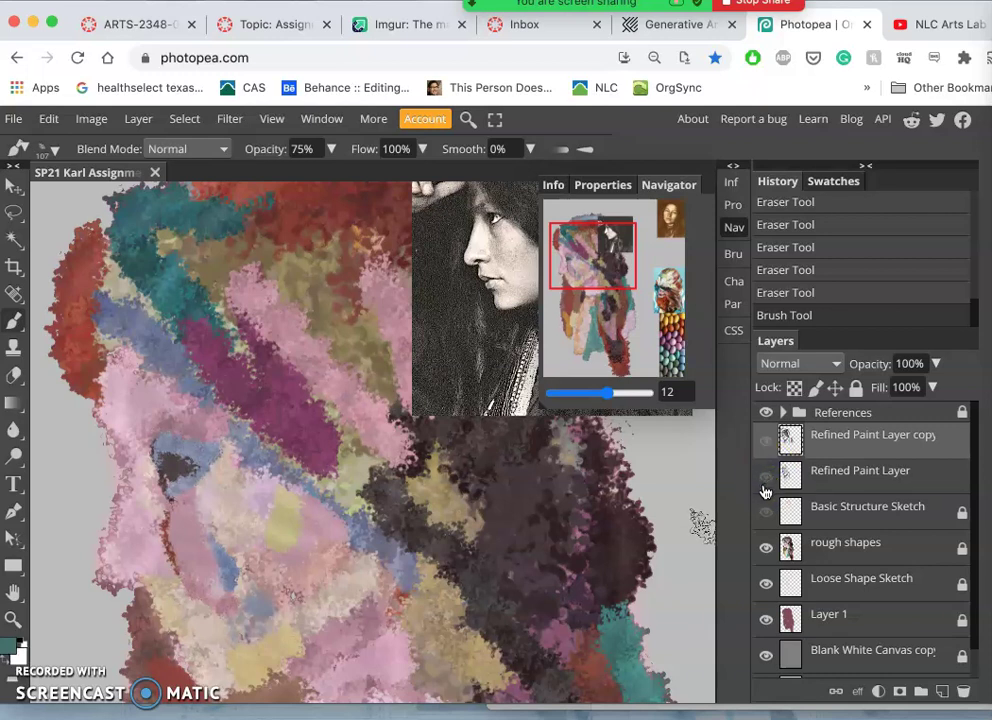
Show the Refined Paint Layer and its copy, leaving the Refined Paint Layer copy selected.
{"action": "left_click", "coordinate": [766, 482]}
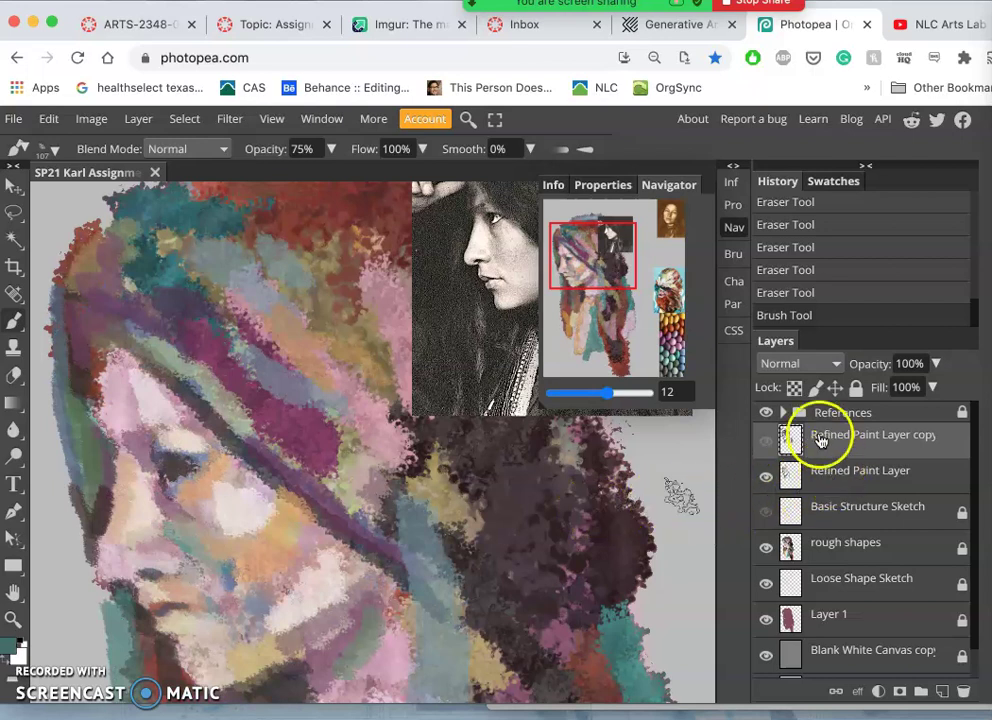
{"action": "left_click", "coordinate": [766, 445]}
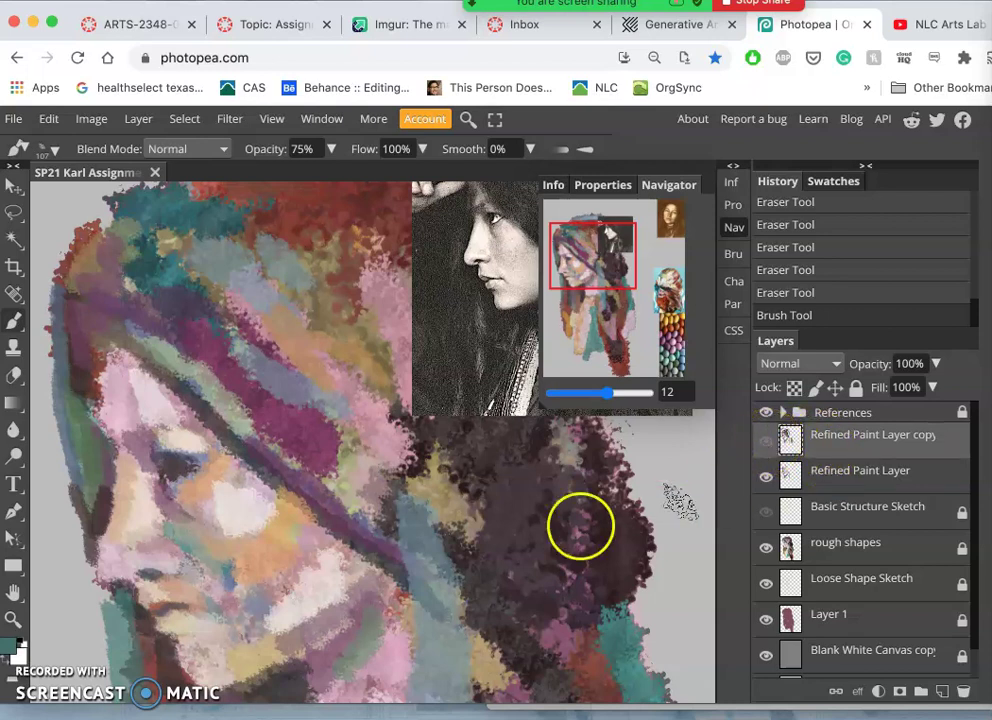
{"action": "left_click", "coordinate": [878, 470]}
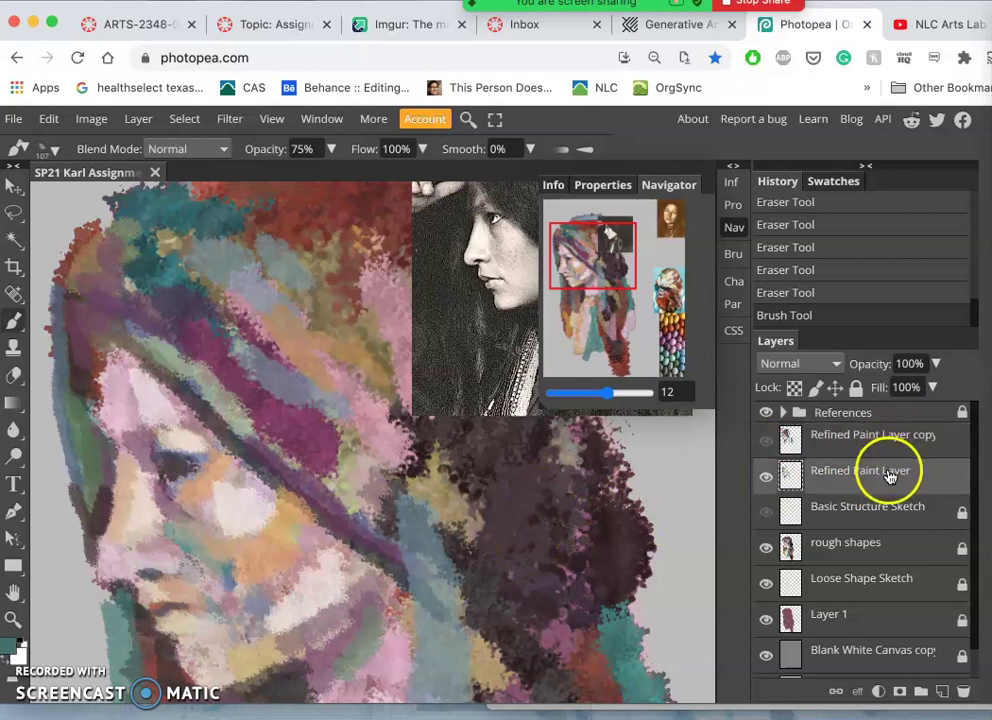
{"action": "left_click", "coordinate": [857, 438]}
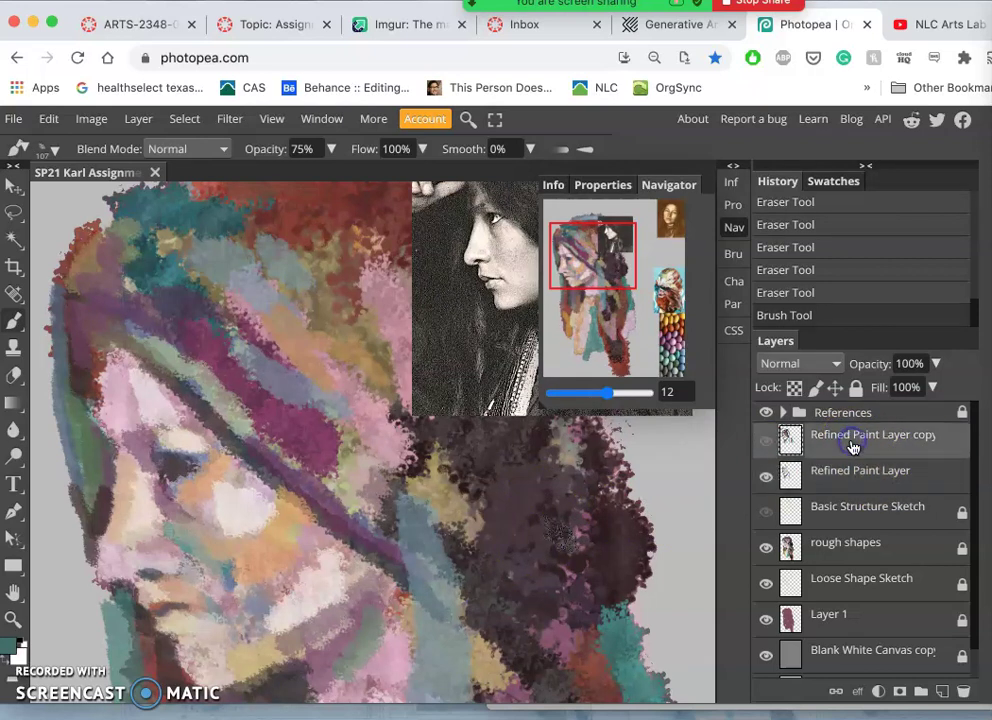
{"action": "left_click", "coordinate": [786, 469]}
{"action": "left_click", "coordinate": [776, 443]}
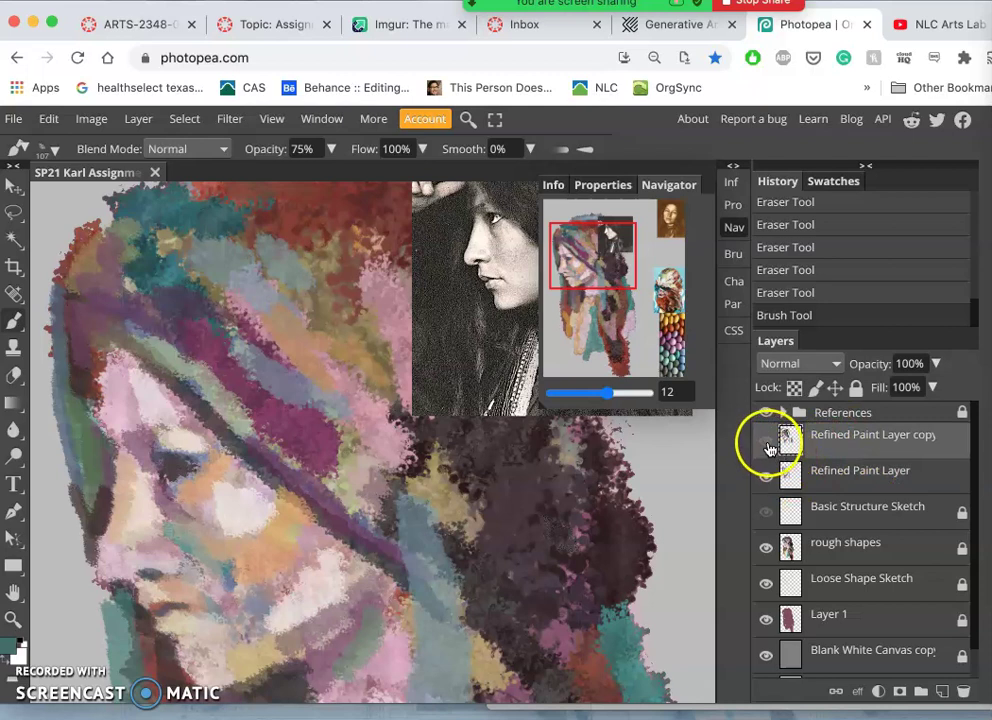
{"action": "left_click", "coordinate": [767, 443]}
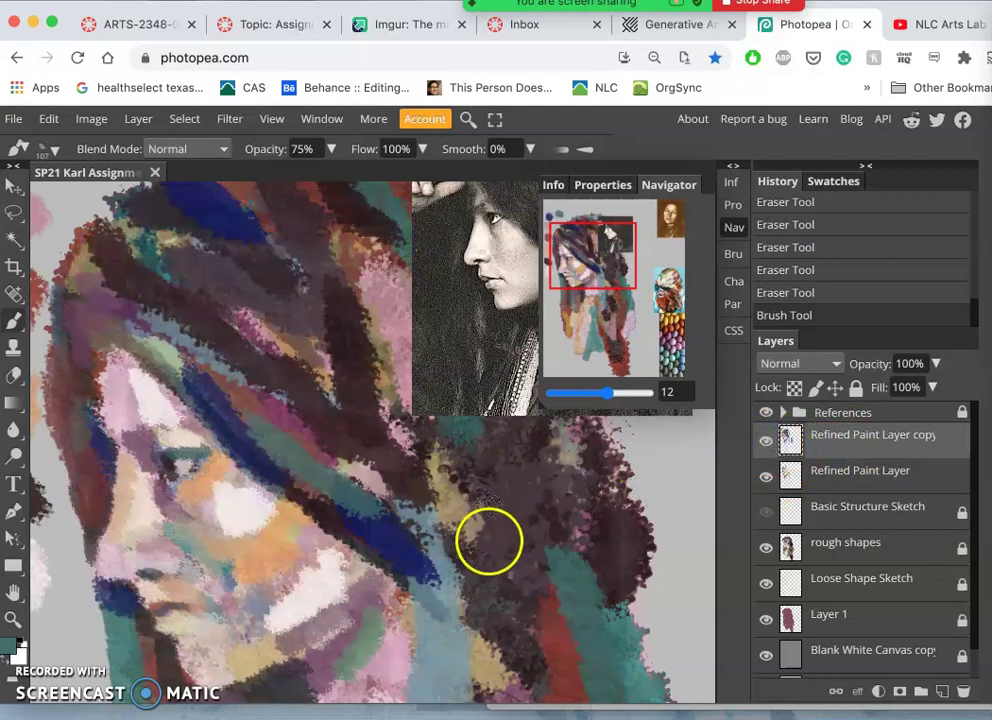
Try the Refined Paint Layer copy at 74% opacity and restore it to 100%.
{"action": "left_click", "coordinate": [935, 365]}
{"action": "left_click", "coordinate": [917, 391]}
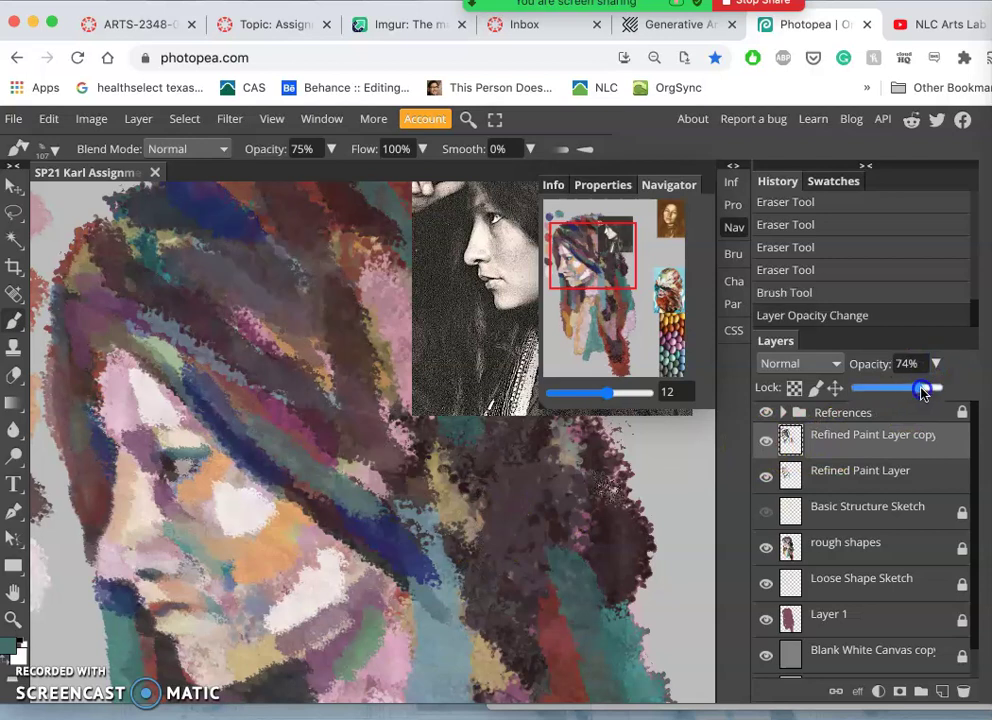
{"action": "left_click_drag", "start_coordinate": [957, 383], "coordinate": [959, 383]}
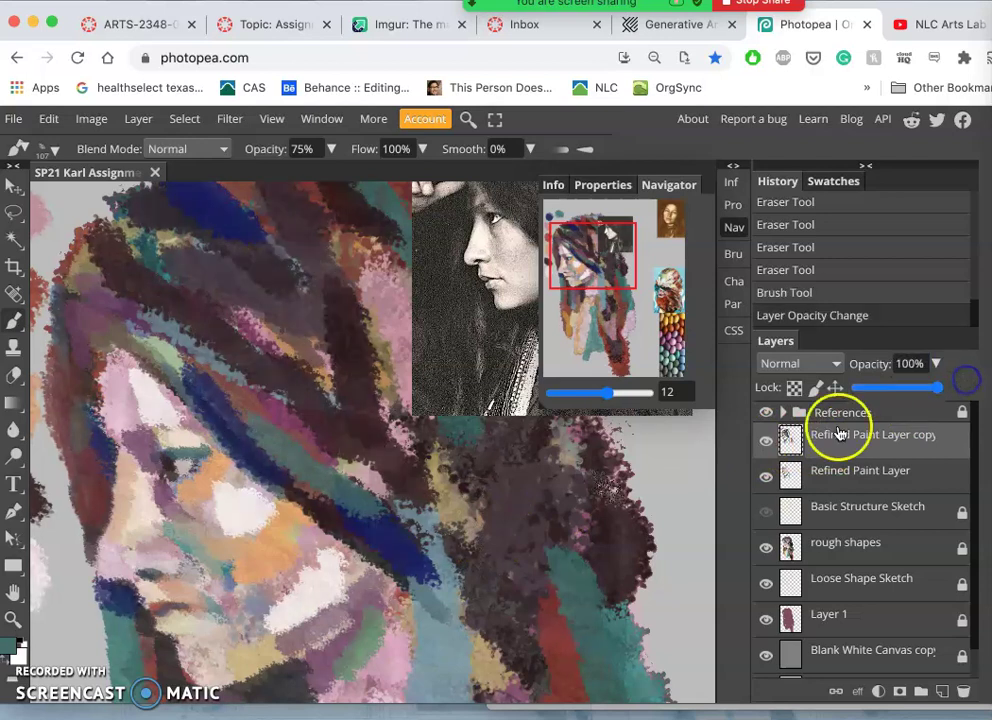
Lock the Refined Paint Layer completely to protect it from edits.
{"action": "key", "text": "ctrl+minus"}
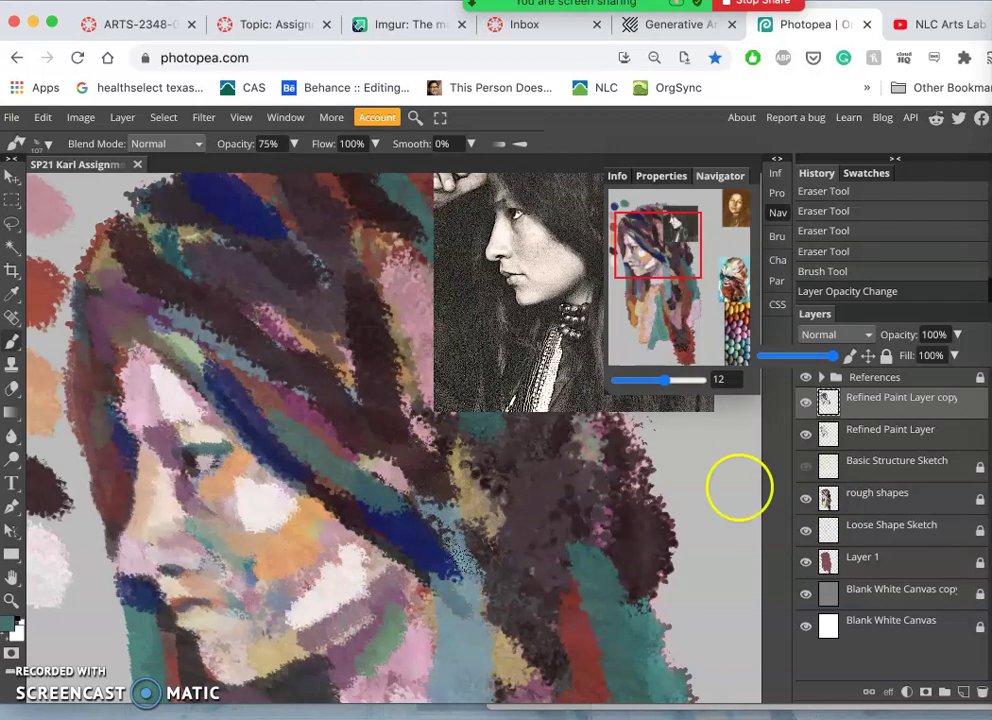
{"action": "left_click", "coordinate": [930, 437]}
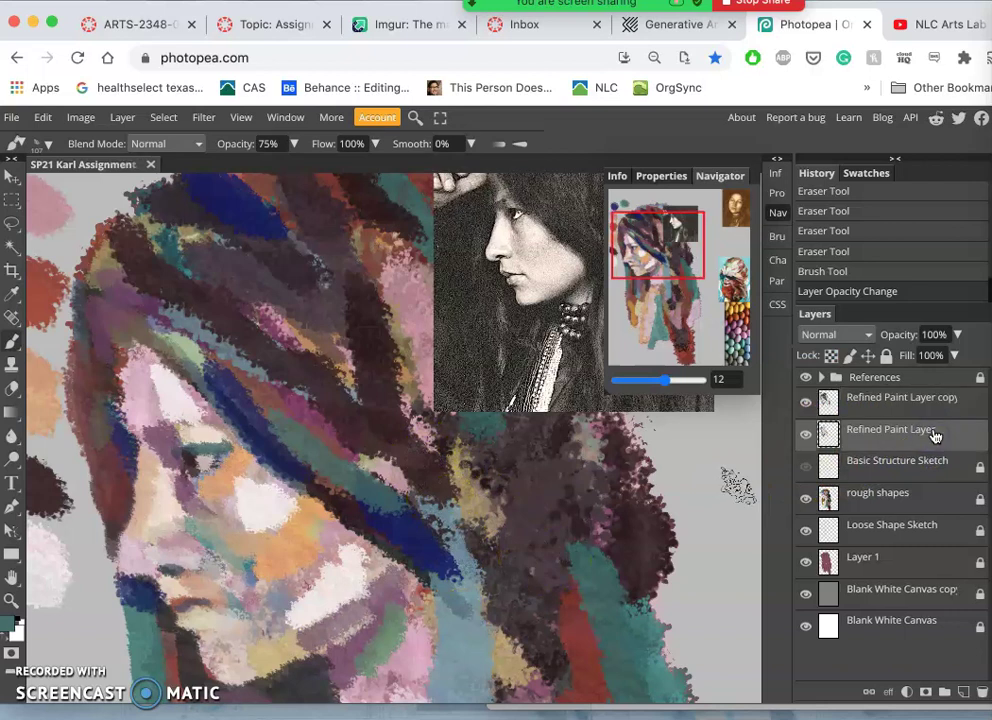
{"action": "left_click", "coordinate": [886, 357]}
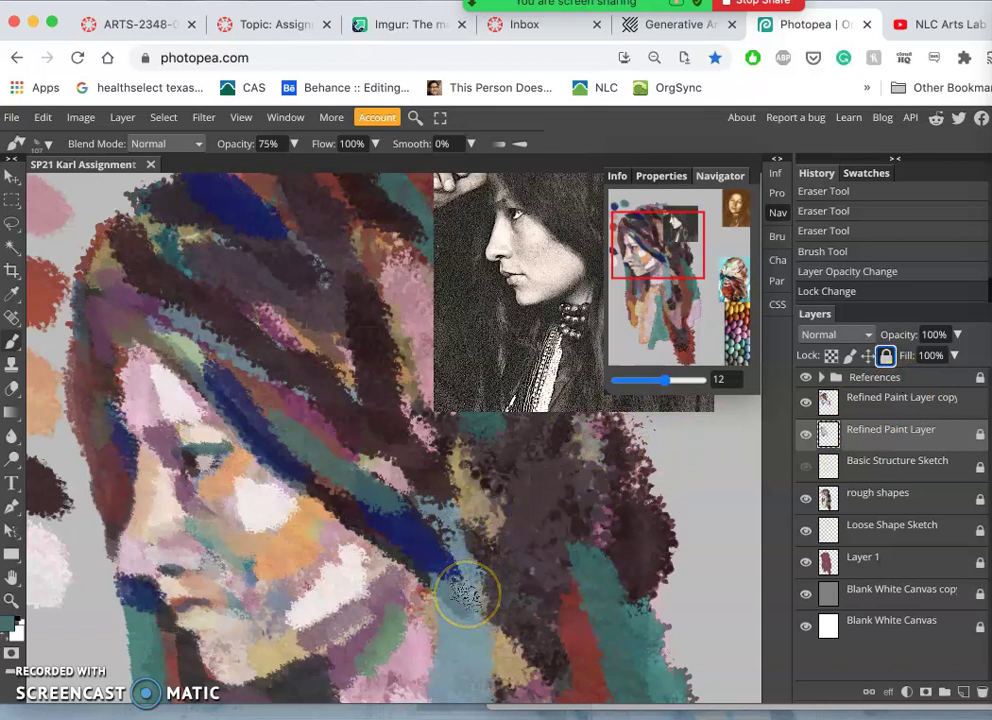
Sample the mauve pink from the hair and brush a 75% opacity stroke above the teal strand on the Refined Paint Layer copy.
{"action": "mouse_move", "coordinate": [465, 595]}
{"action": "left_mouse_down"}
{"action": "mouse_move", "coordinate": [410, 547]}
{"action": "mouse_move", "coordinate": [384, 466]}
{"action": "mouse_move", "coordinate": [423, 490]}
{"action": "mouse_move", "coordinate": [462, 578]}
{"action": "mouse_move", "coordinate": [372, 423]}
{"action": "left_mouse_up"}
{"action": "left_click", "coordinate": [400, 306], "text": "alt"}
{"action": "mouse_move", "coordinate": [362, 372]}
{"action": "left_mouse_down"}
{"action": "mouse_move", "coordinate": [343, 372]}
{"action": "mouse_move", "coordinate": [359, 408]}
{"action": "left_mouse_up"}
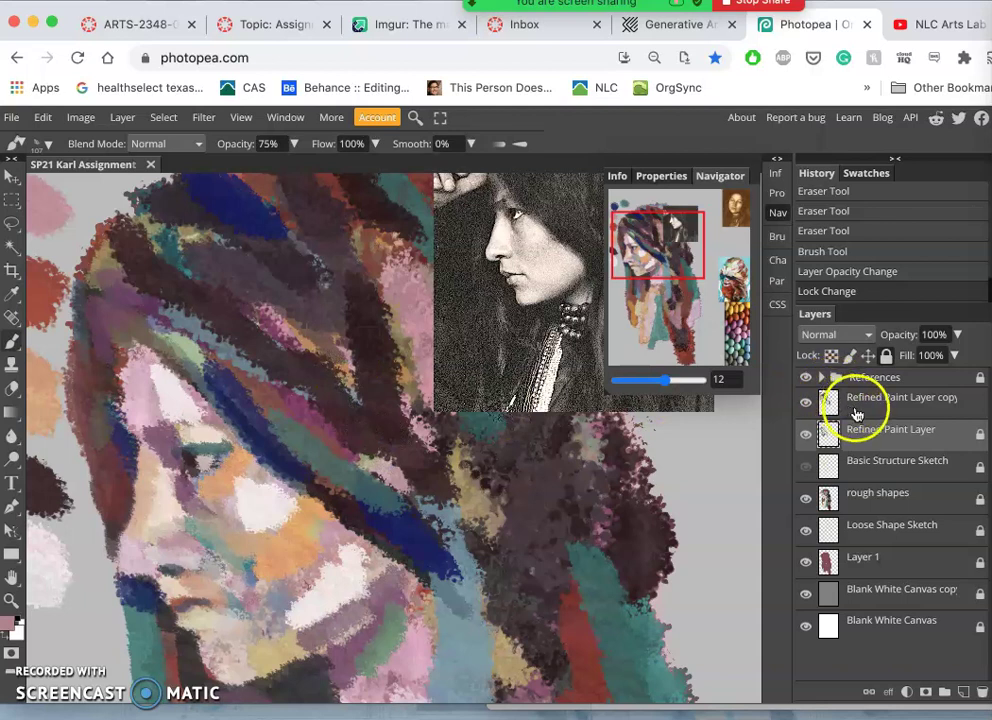
{"action": "left_click", "coordinate": [835, 408]}
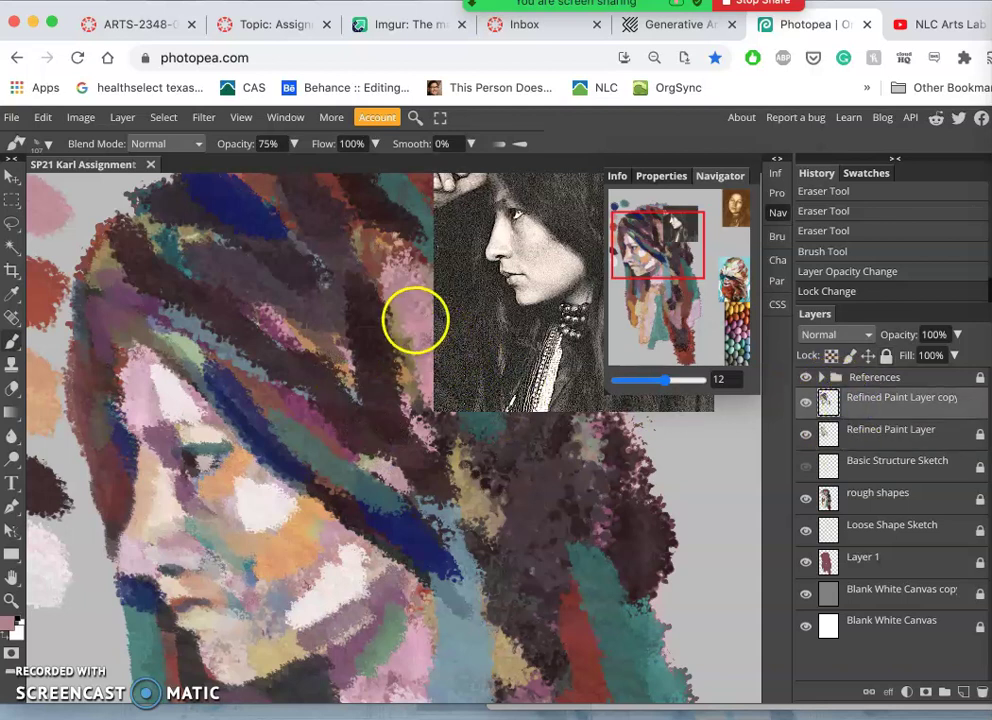
{"action": "mouse_move", "coordinate": [355, 368]}
{"action": "left_mouse_down"}
{"action": "mouse_move", "coordinate": [343, 385]}
{"action": "mouse_move", "coordinate": [397, 482]}
{"action": "left_mouse_up"}
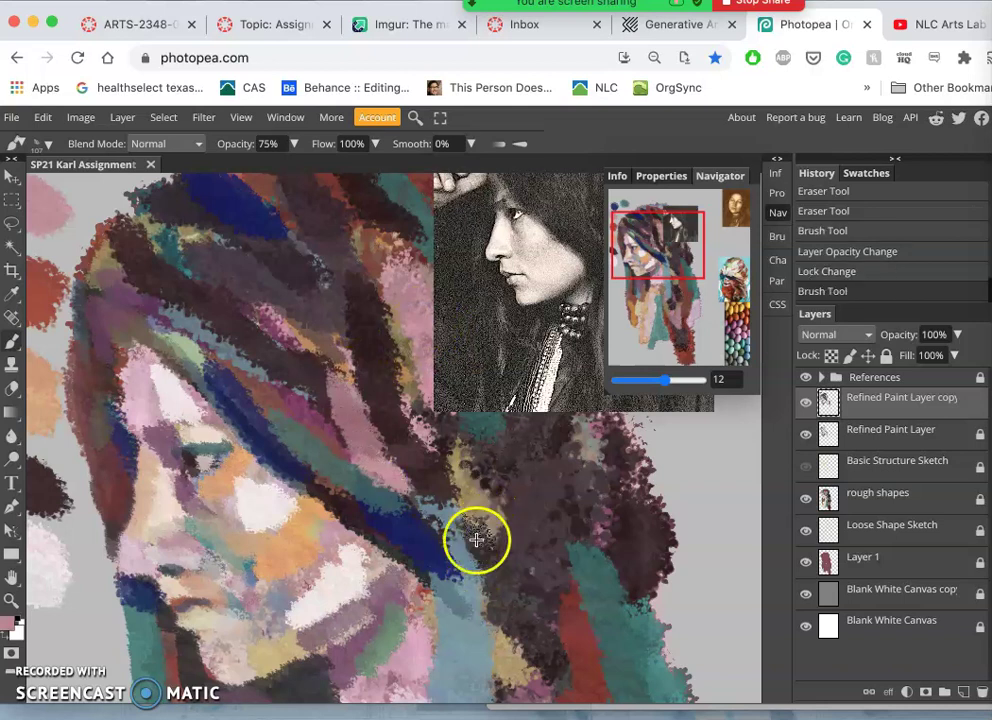
Sample the dark blue hair colour and brush a diagonal strand at 75% opacity between the teal strand and the new pink stroke.
{"action": "left_click", "coordinate": [450, 558], "text": "alt"}
{"action": "left_click_drag", "start_coordinate": [450, 558], "coordinate": [320, 370]}
{"action": "left_click_drag", "start_coordinate": [335, 424], "coordinate": [338, 437]}
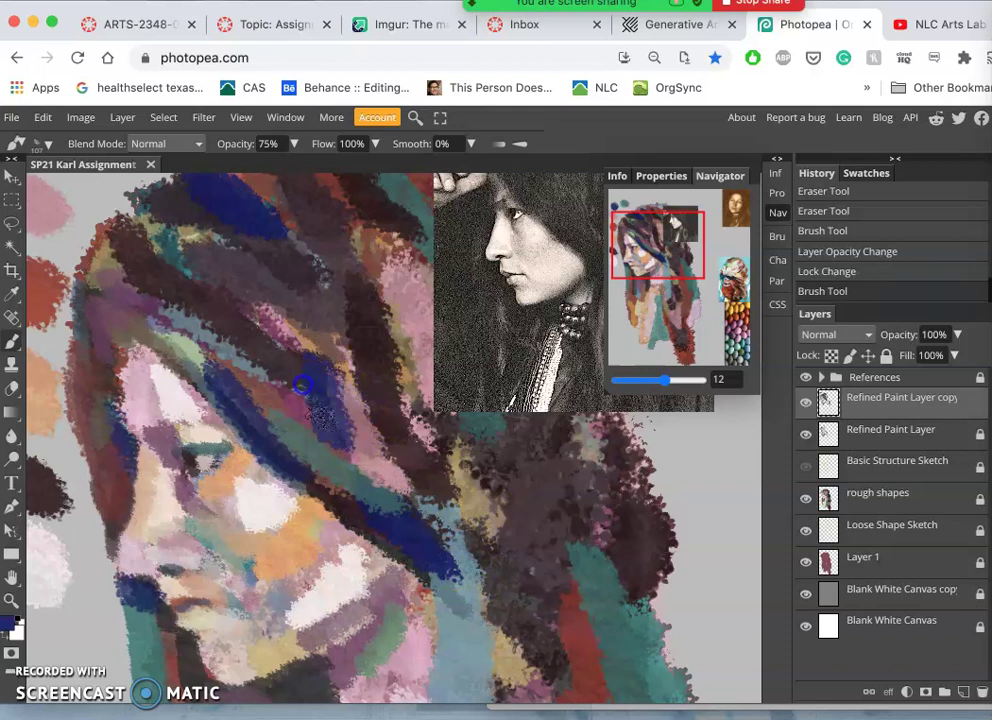
{"action": "mouse_move", "coordinate": [263, 335]}
{"action": "left_mouse_down"}
{"action": "mouse_move", "coordinate": [361, 372]}
{"action": "mouse_move", "coordinate": [441, 427]}
{"action": "mouse_move", "coordinate": [503, 494]}
{"action": "mouse_move", "coordinate": [517, 530]}
{"action": "mouse_move", "coordinate": [514, 508]}
{"action": "left_mouse_up"}
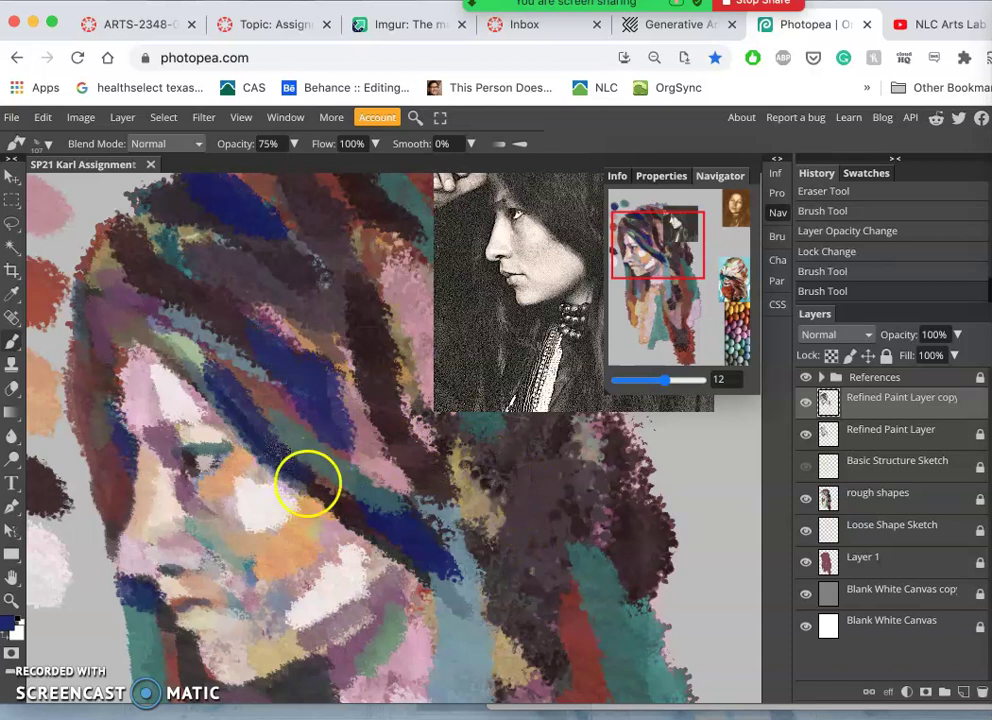
{"action": "left_click_drag", "start_coordinate": [358, 560], "coordinate": [370, 583]}
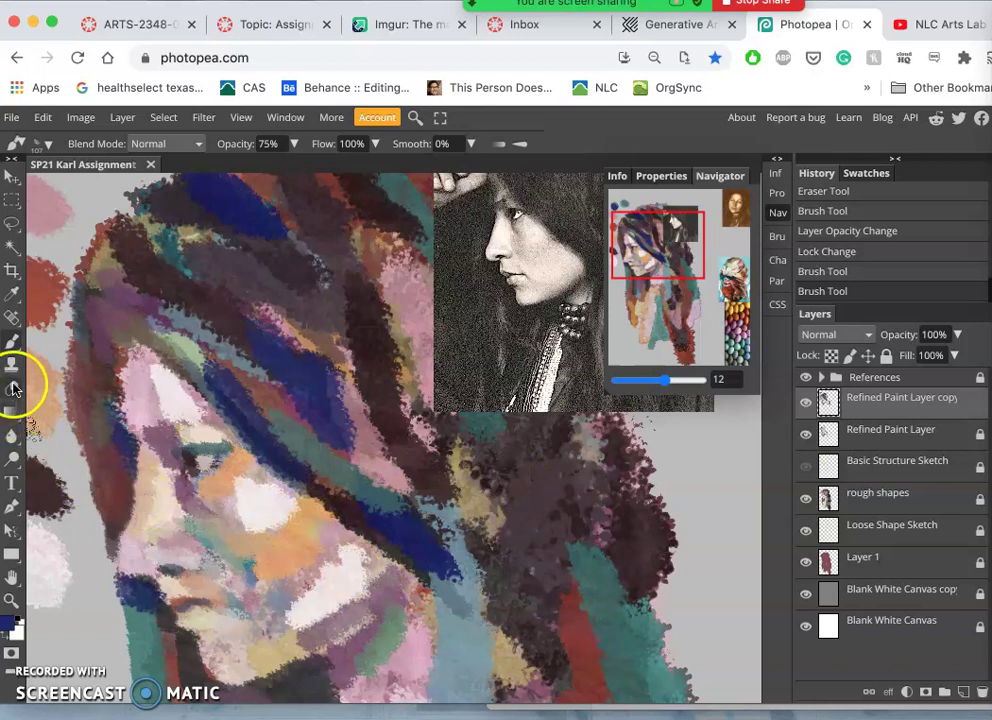
{"action": "right_click", "coordinate": [13, 345]}
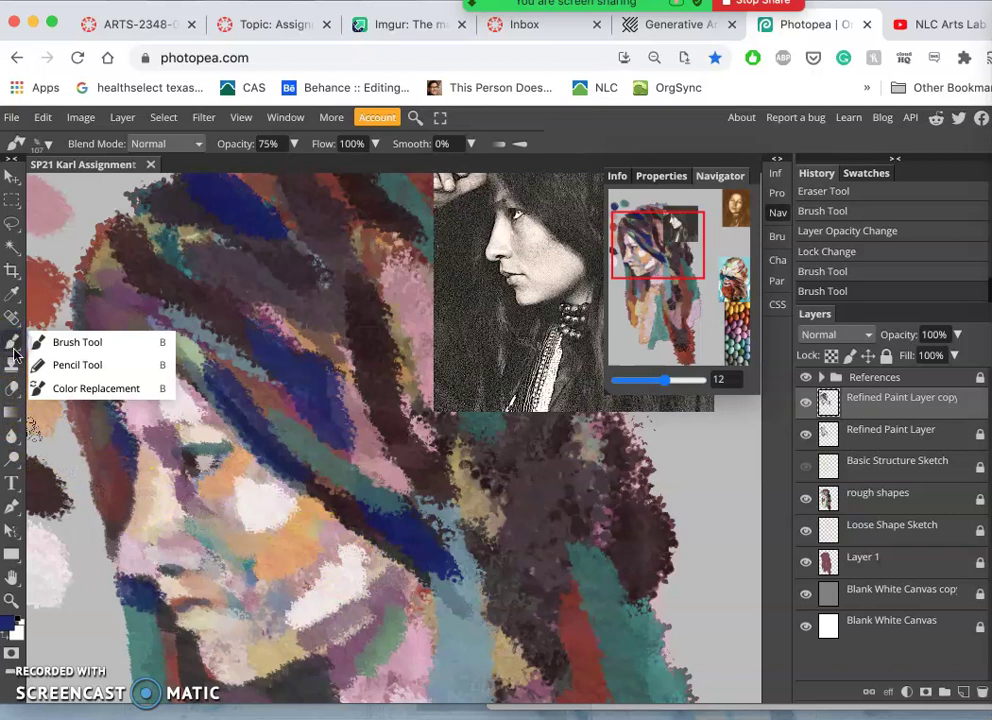
{"action": "right_click", "coordinate": [15, 389]}
{"action": "left_click", "coordinate": [15, 389]}
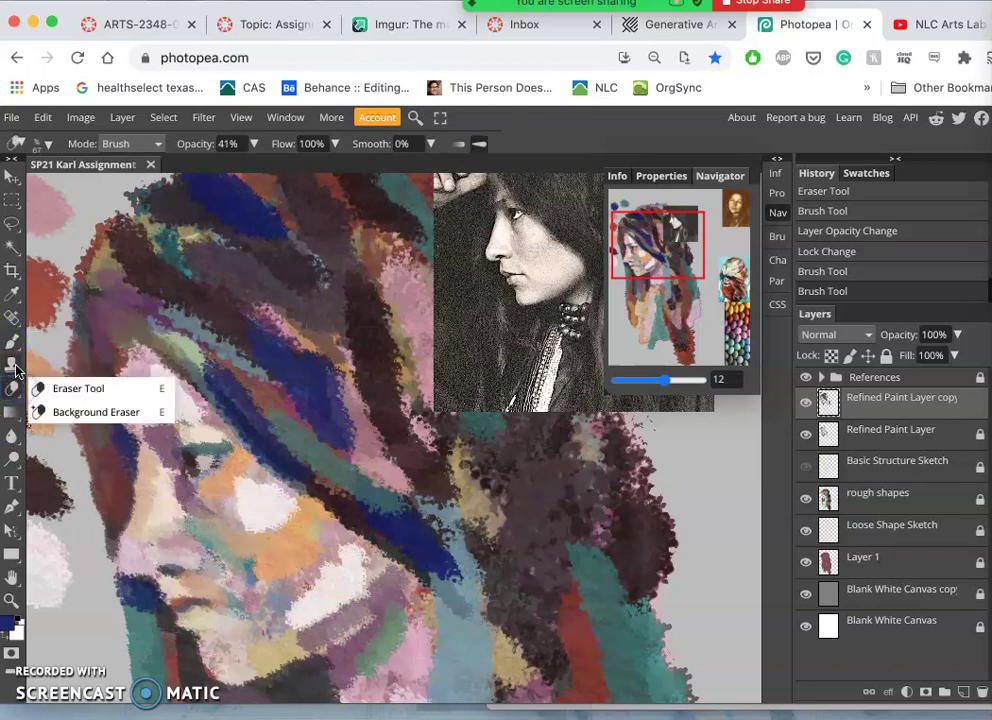
{"action": "left_click", "coordinate": [13, 366]}
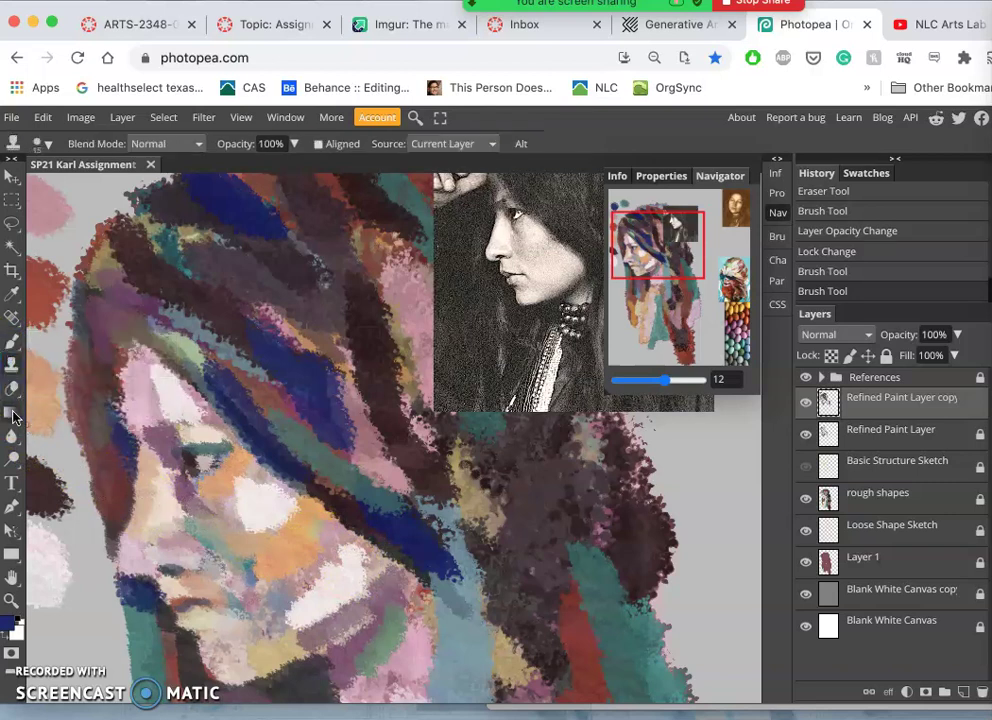
{"action": "right_click", "coordinate": [13, 413]}
{"action": "left_click", "coordinate": [13, 413]}
Soften the paint edges around the eye and upper cheek with the Blur tool at 50% strength.
{"action": "right_click", "coordinate": [13, 438]}
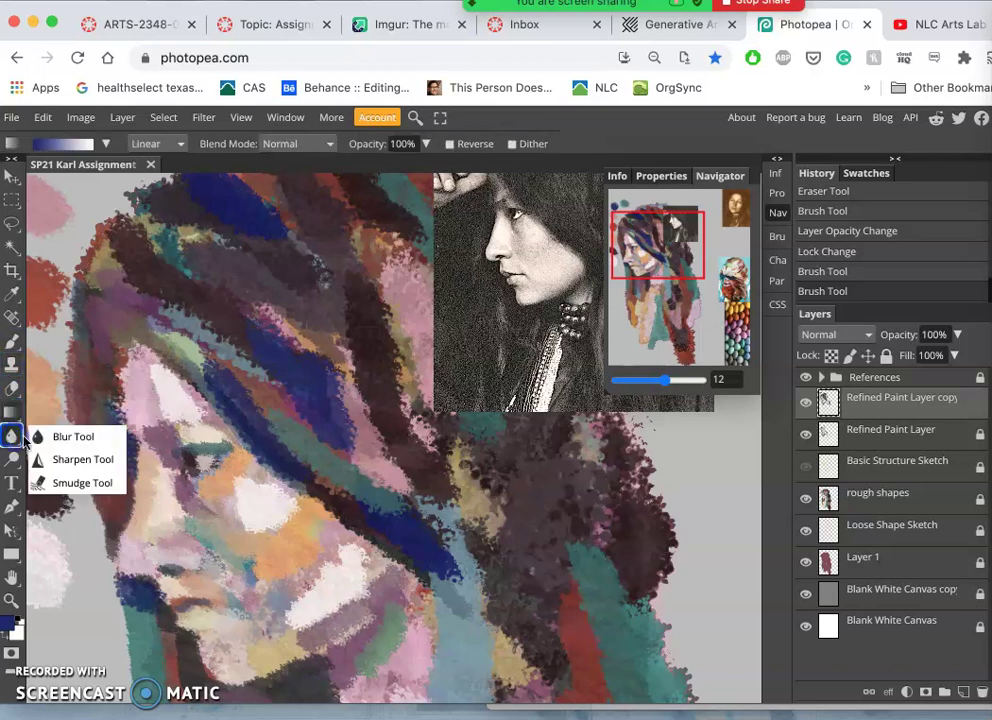
{"action": "left_click", "coordinate": [13, 438]}
{"action": "left_click", "coordinate": [13, 461]}
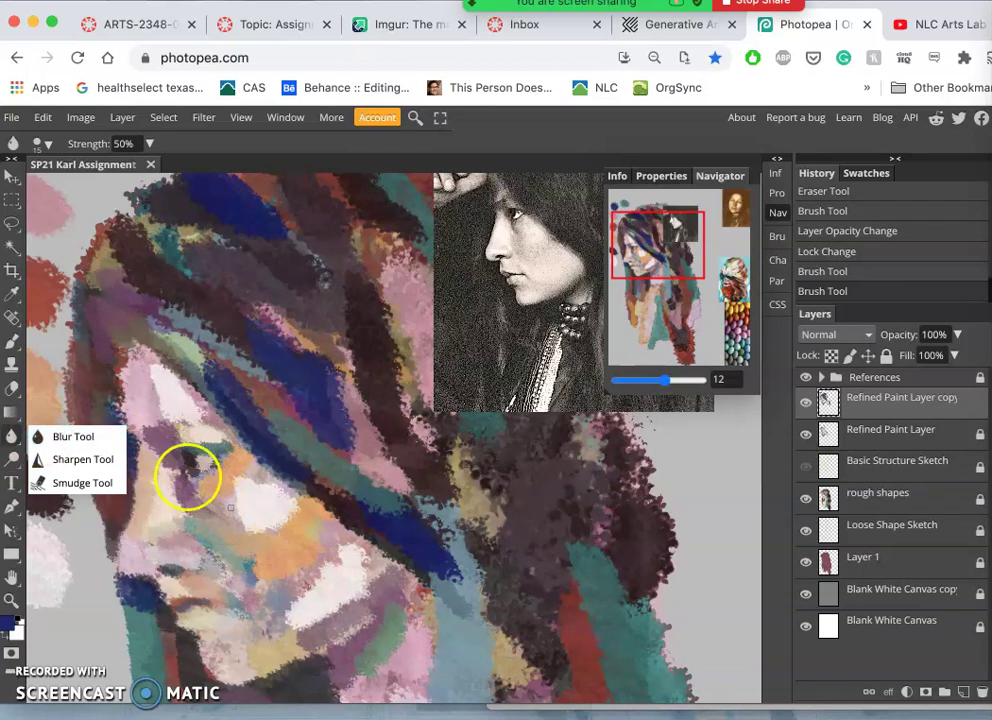
{"action": "mouse_move", "coordinate": [202, 474]}
{"action": "left_mouse_down"}
{"action": "mouse_move", "coordinate": [199, 483]}
{"action": "mouse_move", "coordinate": [232, 491]}
{"action": "mouse_move", "coordinate": [268, 460]}
{"action": "left_mouse_up"}
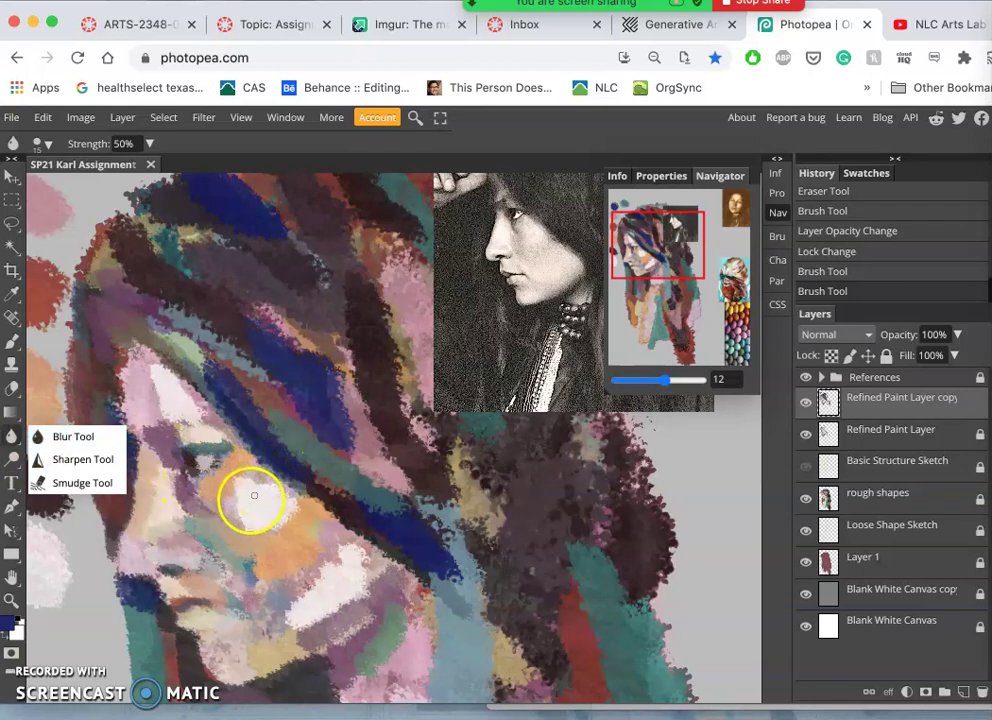
{"action": "left_click", "coordinate": [250, 501]}
{"action": "mouse_move", "coordinate": [205, 445]}
{"action": "left_mouse_down"}
{"action": "mouse_move", "coordinate": [210, 472]}
{"action": "mouse_move", "coordinate": [229, 463]}
{"action": "left_mouse_up"}
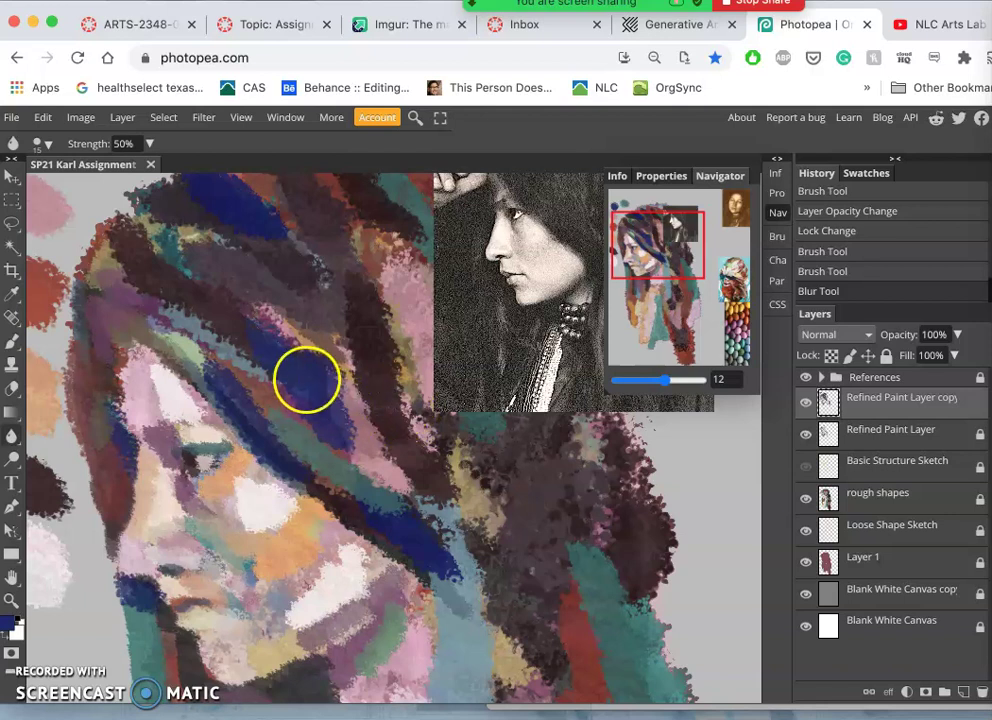
Smudge the dark blue strand into the light blue hair and soften the cheek highlight with a textured 163 px Smudge brush at 50% strength.
{"action": "left_click", "coordinate": [12, 437]}
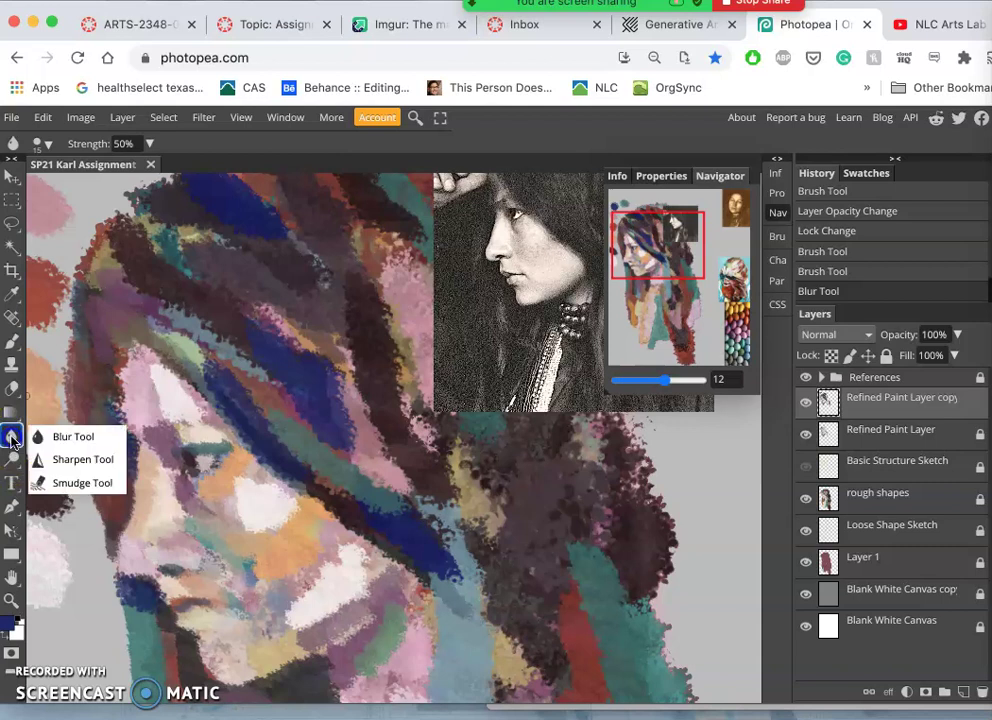
{"action": "left_click_drag", "start_coordinate": [33, 493], "coordinate": [60, 488]}
{"action": "left_click", "coordinate": [61, 490]}
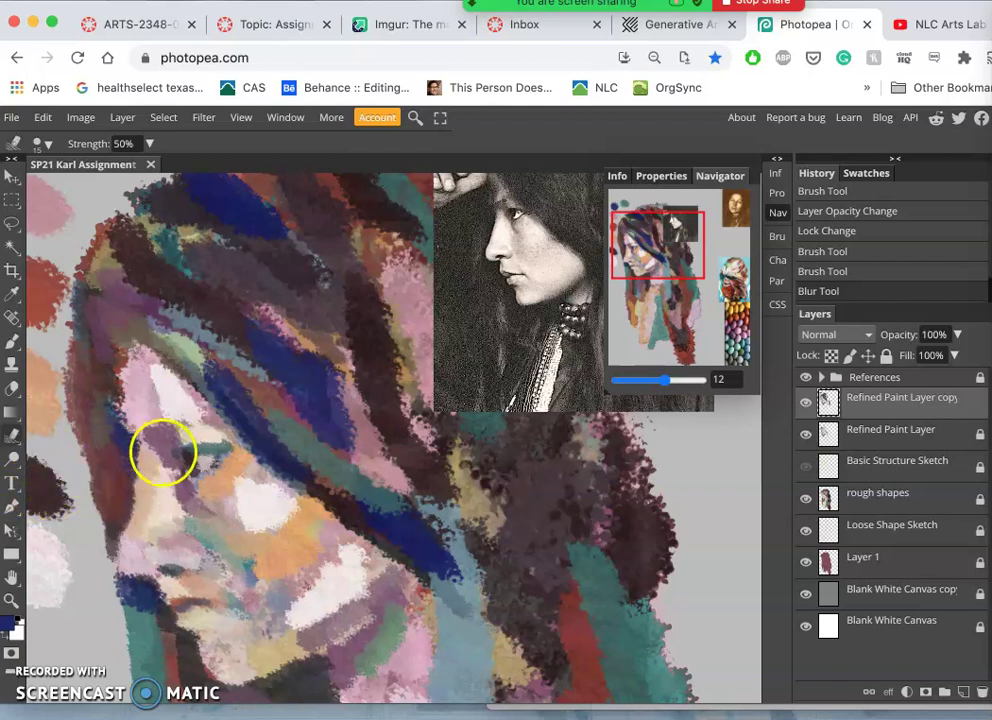
{"action": "left_click", "coordinate": [51, 150]}
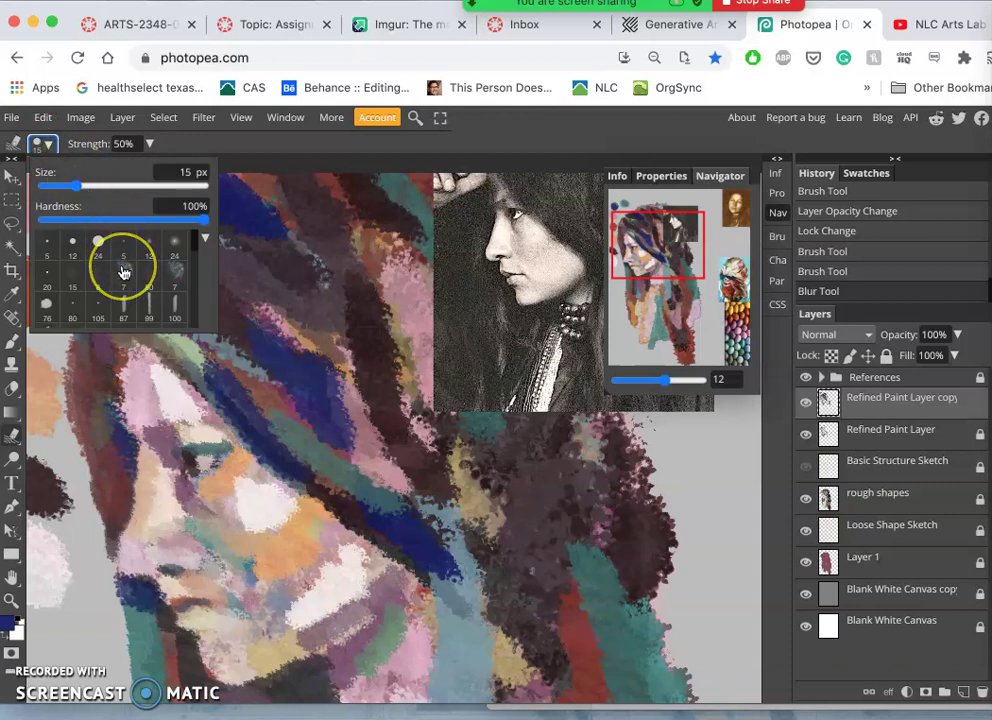
{"action": "scroll", "coordinate": [124, 273], "scroll_direction": "down", "scroll_amount": 2}
{"action": "scroll", "coordinate": [124, 273], "scroll_direction": "down", "scroll_amount": 2}
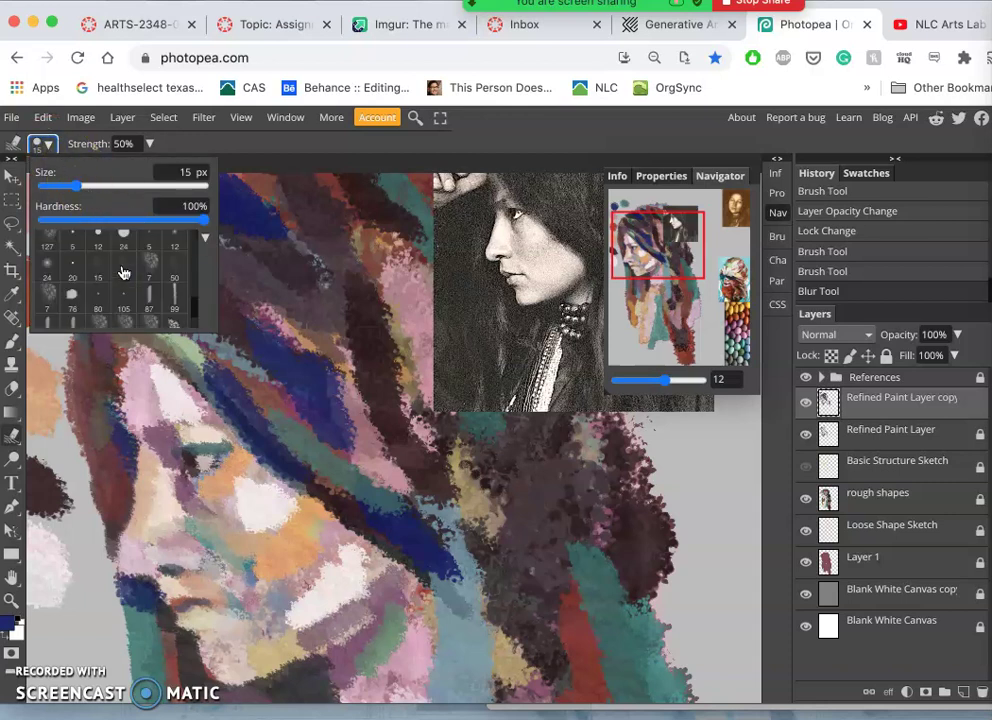
{"action": "mouse_move", "coordinate": [123, 272]}
{"action": "left_mouse_down"}
{"action": "mouse_move", "coordinate": [122, 316]}
{"action": "mouse_move", "coordinate": [98, 313]}
{"action": "left_mouse_up"}
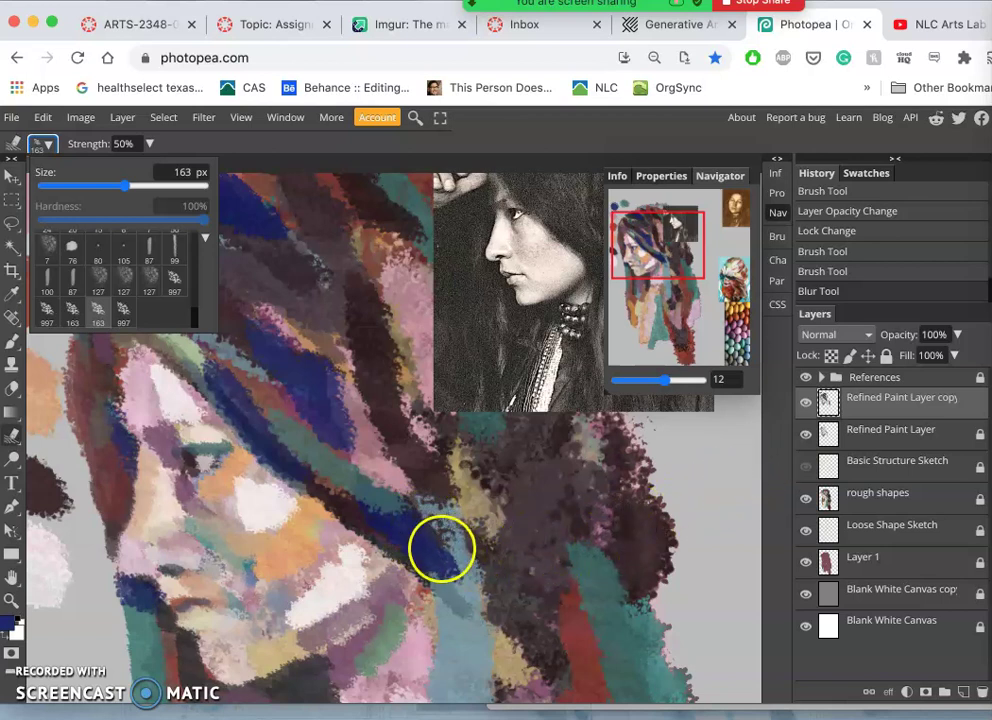
{"action": "mouse_move", "coordinate": [437, 553]}
{"action": "left_mouse_down"}
{"action": "mouse_move", "coordinate": [473, 610]}
{"action": "mouse_move", "coordinate": [467, 656]}
{"action": "left_mouse_up"}
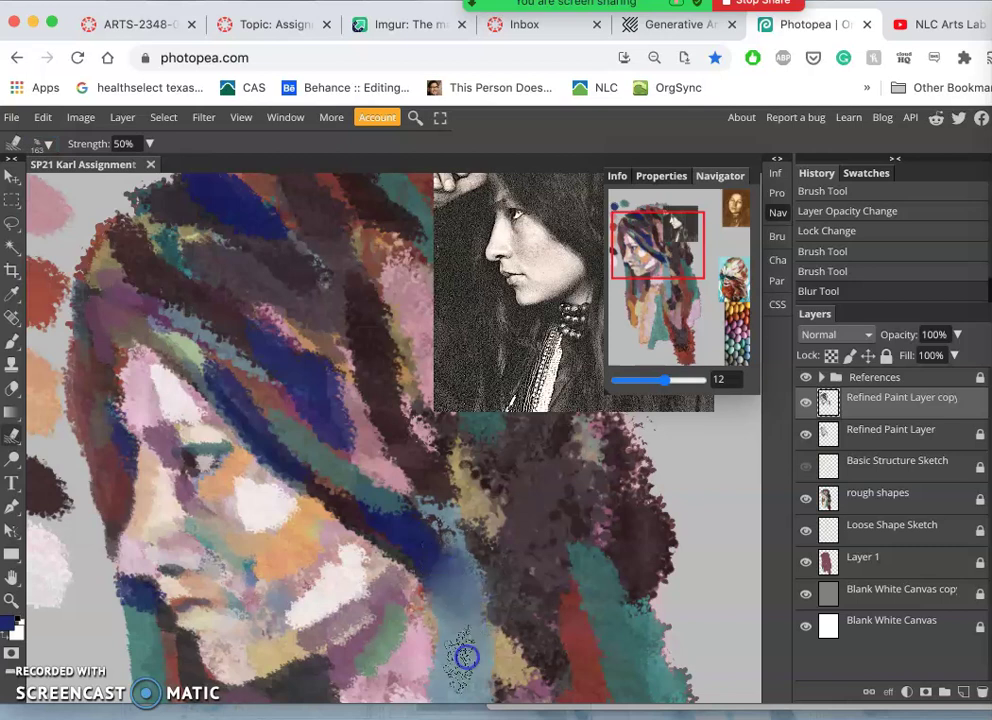
{"action": "mouse_move", "coordinate": [452, 540]}
{"action": "left_mouse_down"}
{"action": "mouse_move", "coordinate": [438, 500]}
{"action": "mouse_move", "coordinate": [401, 512]}
{"action": "mouse_move", "coordinate": [440, 548]}
{"action": "mouse_move", "coordinate": [505, 675]}
{"action": "mouse_move", "coordinate": [394, 425]}
{"action": "mouse_move", "coordinate": [343, 337]}
{"action": "mouse_move", "coordinate": [323, 443]}
{"action": "mouse_move", "coordinate": [250, 545]}
{"action": "mouse_move", "coordinate": [280, 538]}
{"action": "left_mouse_up"}
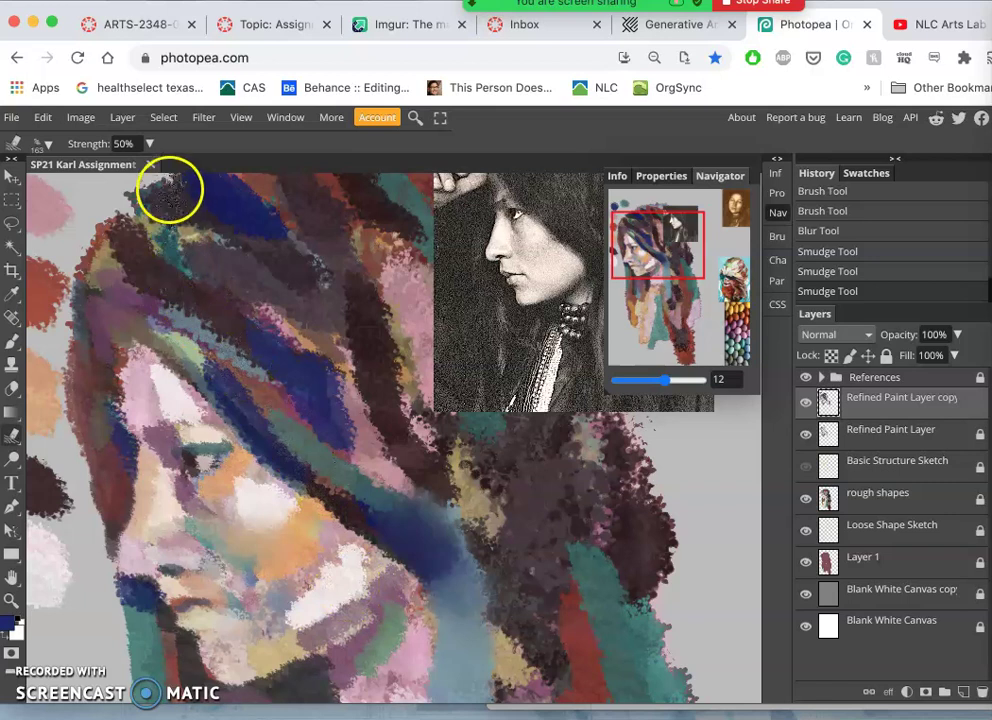
Set the Smudge strength to 27% and blend the cheek and jaw highlights and the dark strands across the upper hair.
{"action": "left_click", "coordinate": [150, 144]}
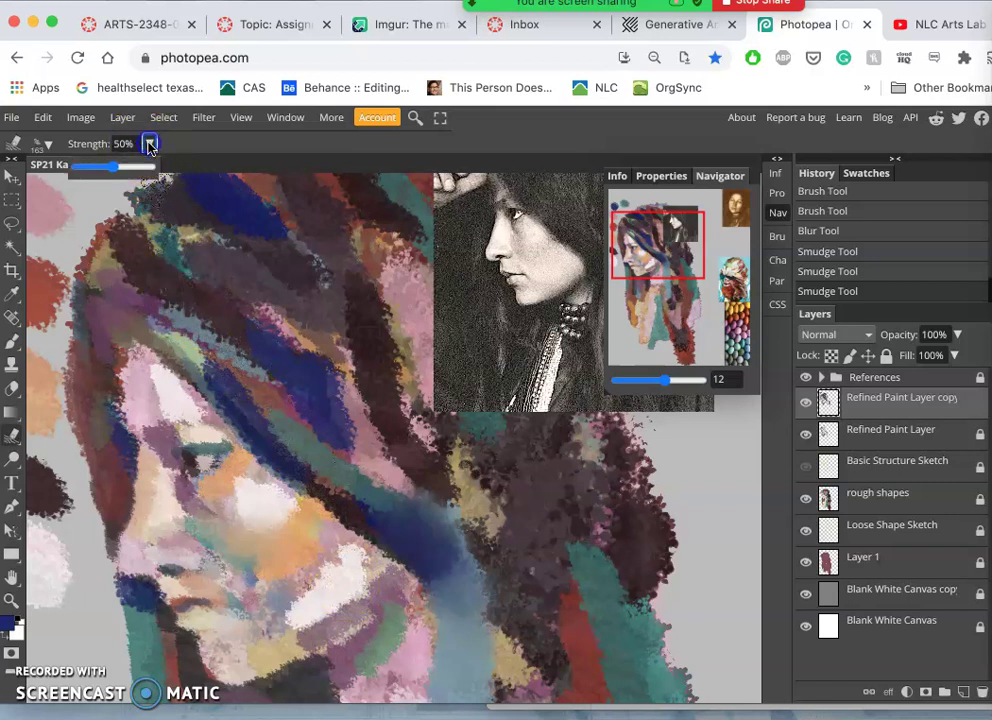
{"action": "left_click_drag", "start_coordinate": [96, 170], "coordinate": [97, 170]}
{"action": "mouse_move", "coordinate": [160, 322]}
{"action": "left_mouse_down"}
{"action": "mouse_move", "coordinate": [136, 404]}
{"action": "mouse_move", "coordinate": [161, 432]}
{"action": "mouse_move", "coordinate": [154, 397]}
{"action": "mouse_move", "coordinate": [236, 451]}
{"action": "mouse_move", "coordinate": [256, 482]}
{"action": "mouse_move", "coordinate": [235, 469]}
{"action": "mouse_move", "coordinate": [240, 497]}
{"action": "mouse_move", "coordinate": [181, 545]}
{"action": "mouse_move", "coordinate": [200, 564]}
{"action": "mouse_move", "coordinate": [297, 632]}
{"action": "mouse_move", "coordinate": [350, 644]}
{"action": "mouse_move", "coordinate": [338, 548]}
{"action": "mouse_move", "coordinate": [283, 606]}
{"action": "mouse_move", "coordinate": [331, 608]}
{"action": "mouse_move", "coordinate": [257, 592]}
{"action": "mouse_move", "coordinate": [317, 602]}
{"action": "mouse_move", "coordinate": [308, 607]}
{"action": "mouse_move", "coordinate": [354, 604]}
{"action": "mouse_move", "coordinate": [403, 566]}
{"action": "left_mouse_up"}
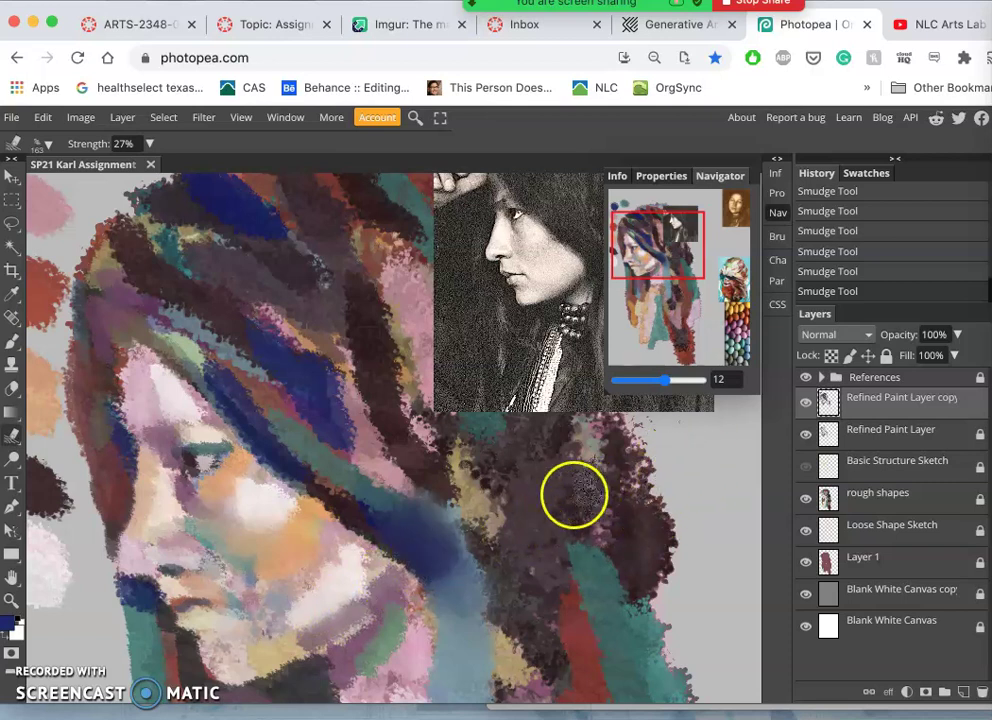
{"action": "mouse_move", "coordinate": [480, 395]}
{"action": "left_mouse_down"}
{"action": "mouse_move", "coordinate": [430, 357]}
{"action": "mouse_move", "coordinate": [405, 348]}
{"action": "mouse_move", "coordinate": [405, 360]}
{"action": "mouse_move", "coordinate": [370, 335]}
{"action": "mouse_move", "coordinate": [361, 276]}
{"action": "left_mouse_up"}
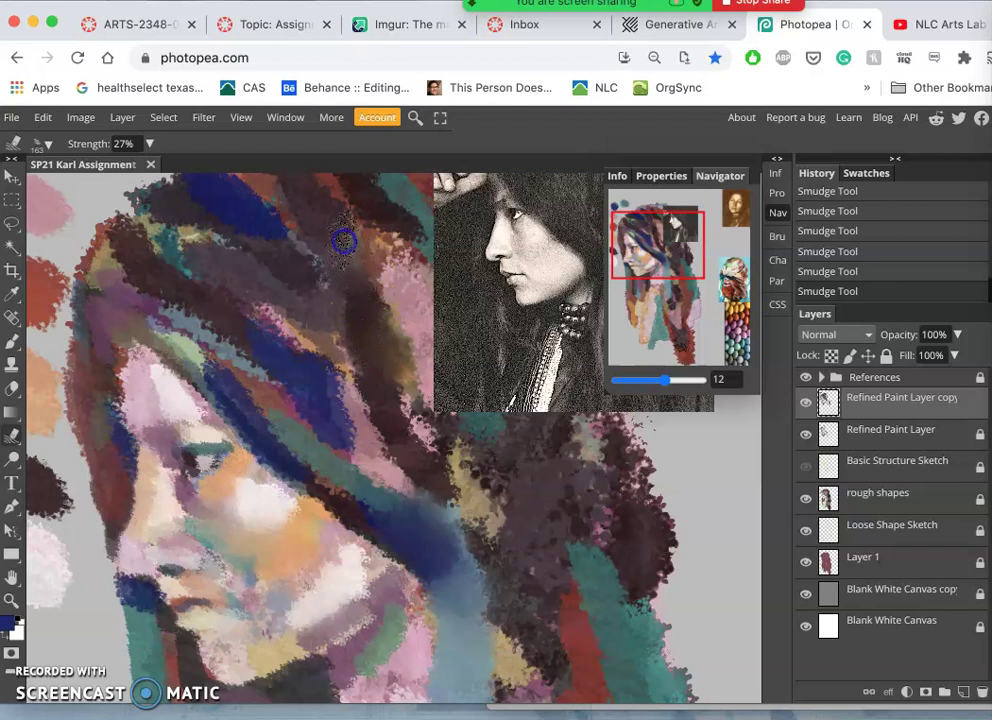
{"action": "mouse_move", "coordinate": [343, 240]}
{"action": "left_mouse_down"}
{"action": "mouse_move", "coordinate": [331, 369]}
{"action": "mouse_move", "coordinate": [252, 318]}
{"action": "left_mouse_up"}
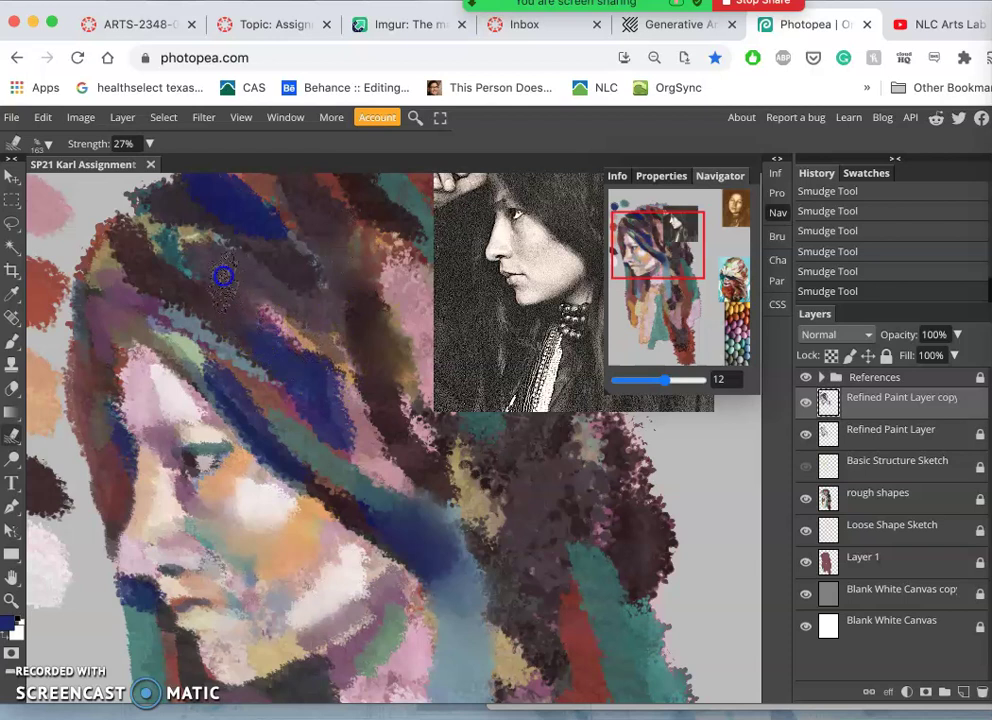
Try to smudge the light green strand above the forehead and the blue and teal strands beside the face at 27% strength.
{"action": "mouse_move", "coordinate": [240, 300]}
{"action": "left_mouse_down"}
{"action": "mouse_move", "coordinate": [259, 379]}
{"action": "mouse_move", "coordinate": [195, 381]}
{"action": "mouse_move", "coordinate": [214, 361]}
{"action": "left_mouse_up"}
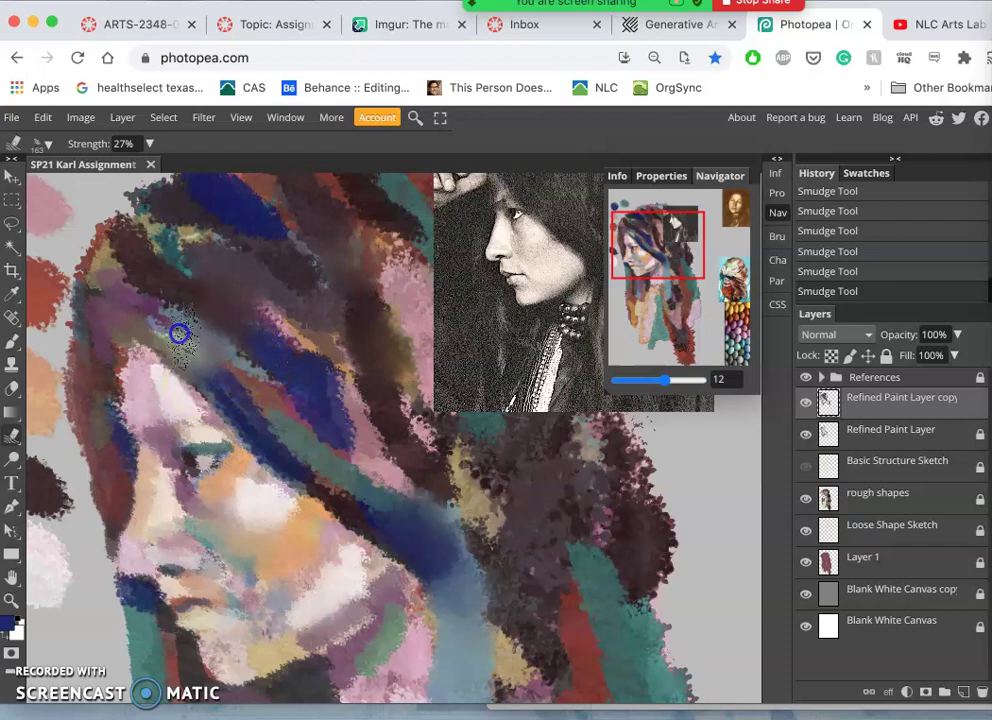
{"action": "mouse_move", "coordinate": [281, 401]}
{"action": "left_mouse_down"}
{"action": "mouse_move", "coordinate": [311, 436]}
{"action": "mouse_move", "coordinate": [246, 398]}
{"action": "left_mouse_up"}
{"action": "mouse_move", "coordinate": [320, 456]}
{"action": "left_mouse_down"}
{"action": "mouse_move", "coordinate": [404, 497]}
{"action": "mouse_move", "coordinate": [409, 521]}
{"action": "left_mouse_up"}
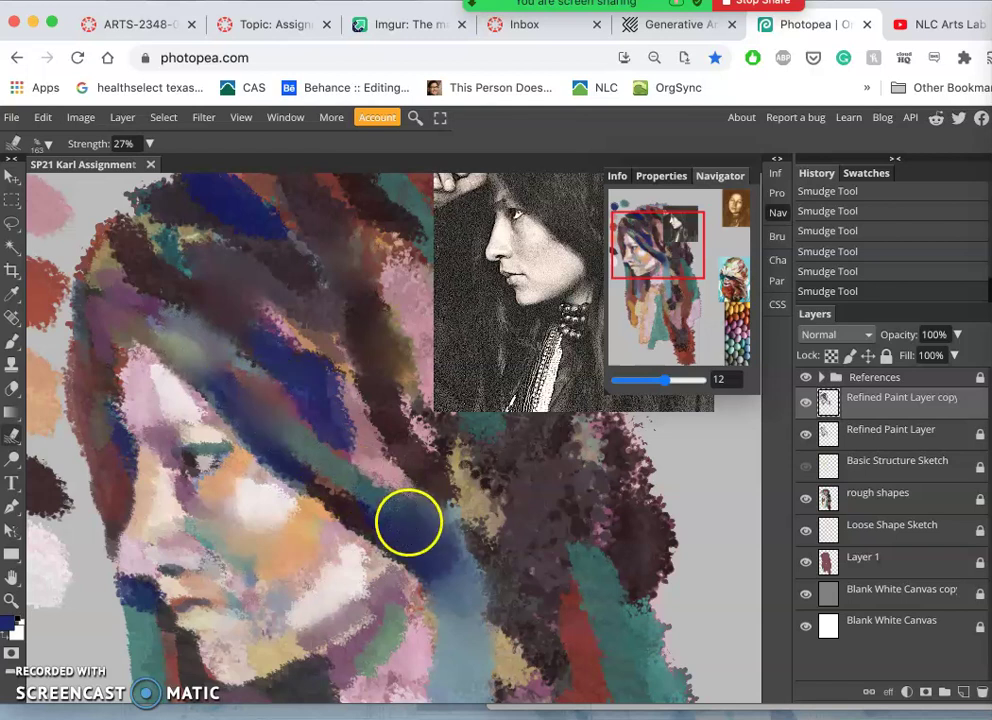
{"action": "key", "text": "super+z"}
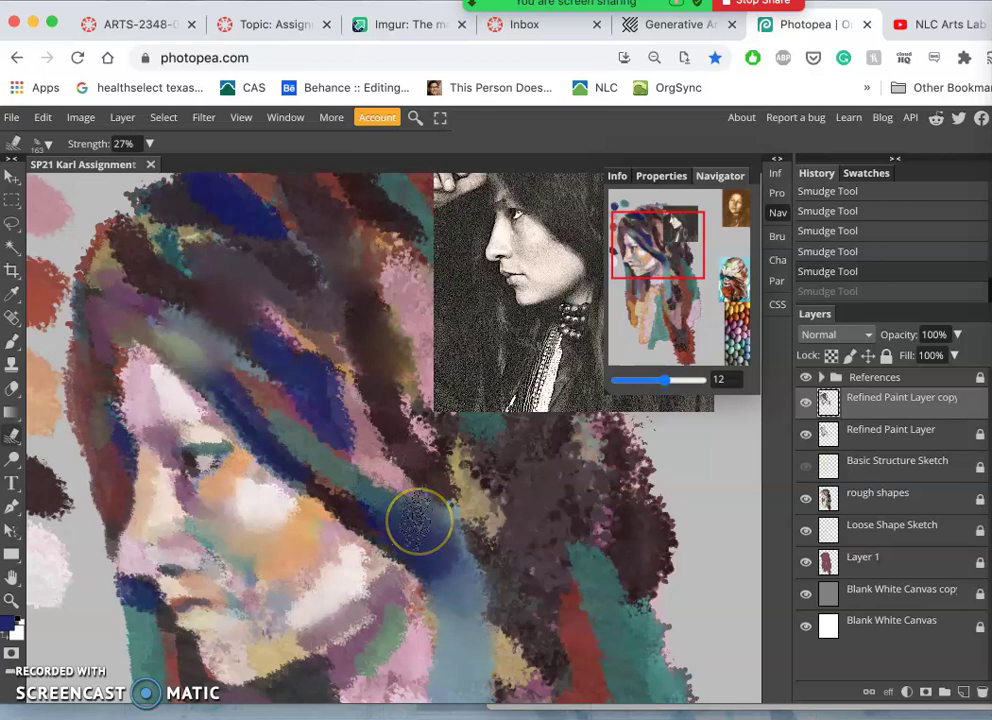
{"action": "key", "text": "super+z"}
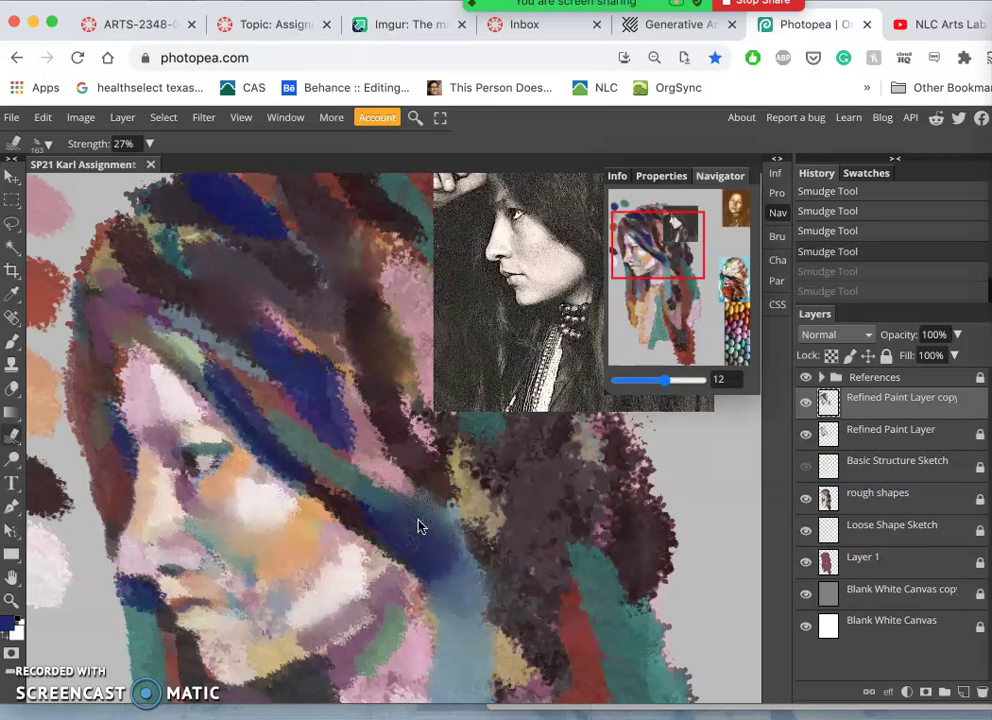
Compare the whole portrait before and after smudging by stepping back and forward through the Smudge Tool history states.
{"action": "scroll", "coordinate": [418, 527], "scroll_direction": "down", "scroll_amount": 3}
{"action": "mouse_move", "coordinate": [418, 525]}
{"action": "left_mouse_down"}
{"action": "mouse_move", "coordinate": [410, 518]}
{"action": "mouse_move", "coordinate": [461, 492]}
{"action": "mouse_move", "coordinate": [450, 420]}
{"action": "mouse_move", "coordinate": [485, 487]}
{"action": "mouse_move", "coordinate": [489, 553]}
{"action": "mouse_move", "coordinate": [424, 455]}
{"action": "mouse_move", "coordinate": [412, 458]}
{"action": "mouse_move", "coordinate": [449, 525]}
{"action": "mouse_move", "coordinate": [478, 538]}
{"action": "mouse_move", "coordinate": [432, 434]}
{"action": "mouse_move", "coordinate": [430, 443]}
{"action": "left_mouse_up"}
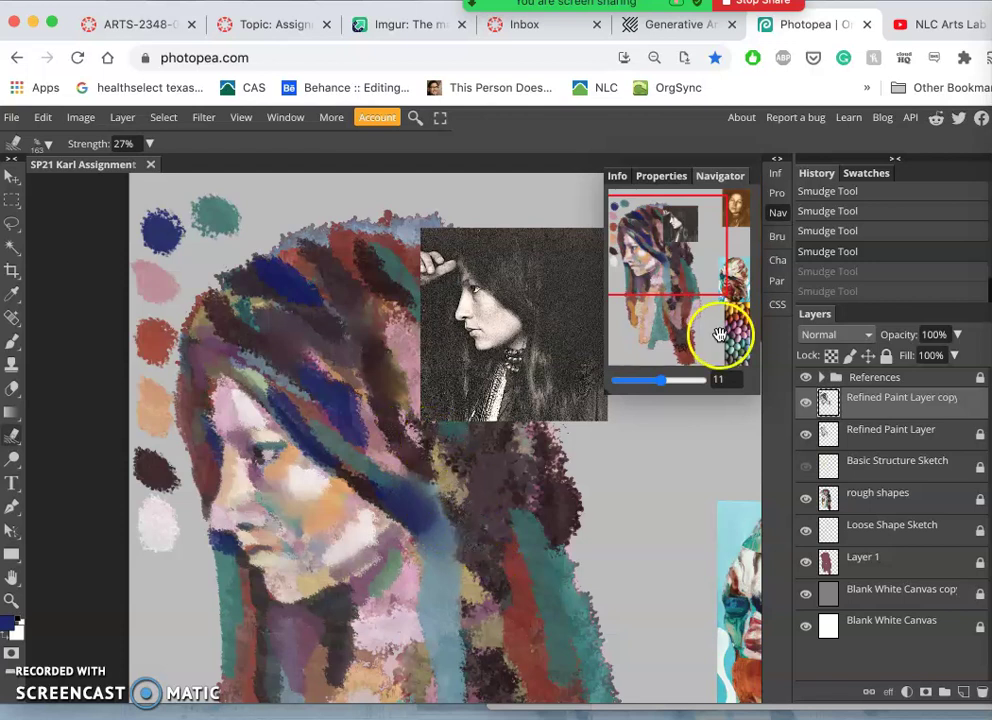
{"action": "scroll", "coordinate": [842, 244], "scroll_direction": "up", "scroll_amount": 5}
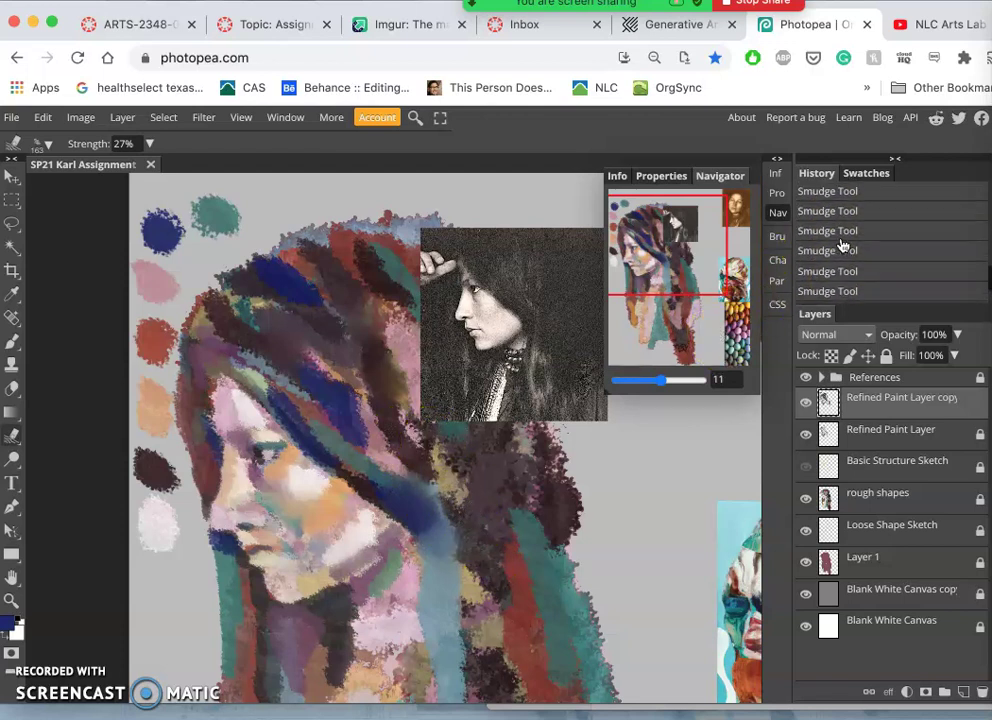
{"action": "scroll", "coordinate": [841, 248], "scroll_direction": "up", "scroll_amount": 3}
{"action": "left_click", "coordinate": [829, 277]}
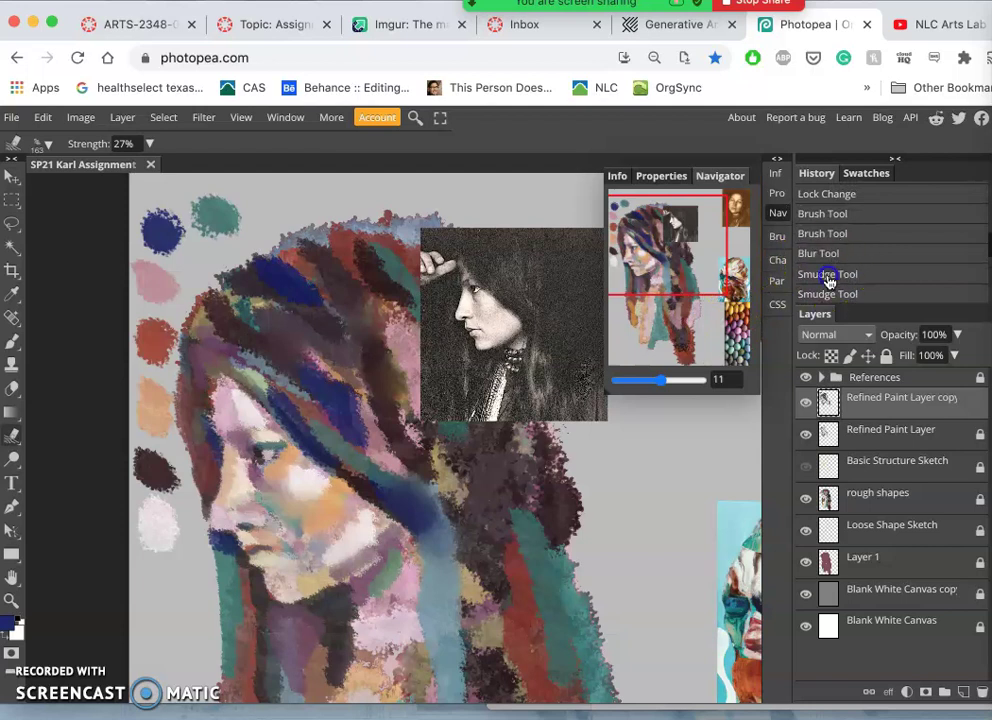
{"action": "scroll", "coordinate": [829, 280], "scroll_direction": "down", "scroll_amount": 4}
{"action": "left_click", "coordinate": [828, 266]}
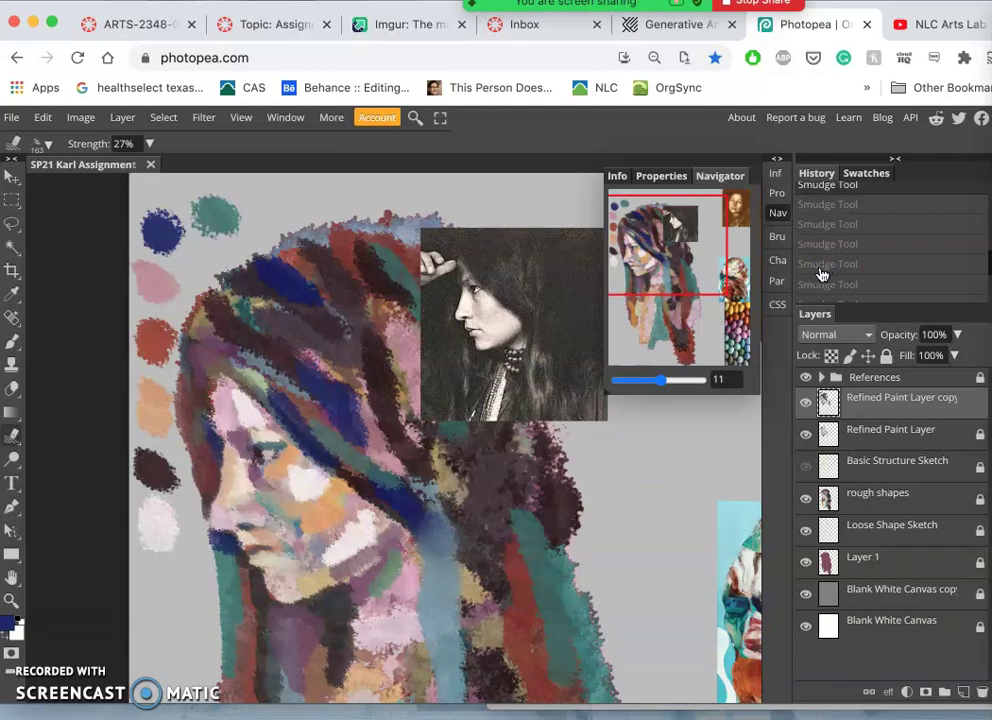
{"action": "left_click", "coordinate": [820, 266]}
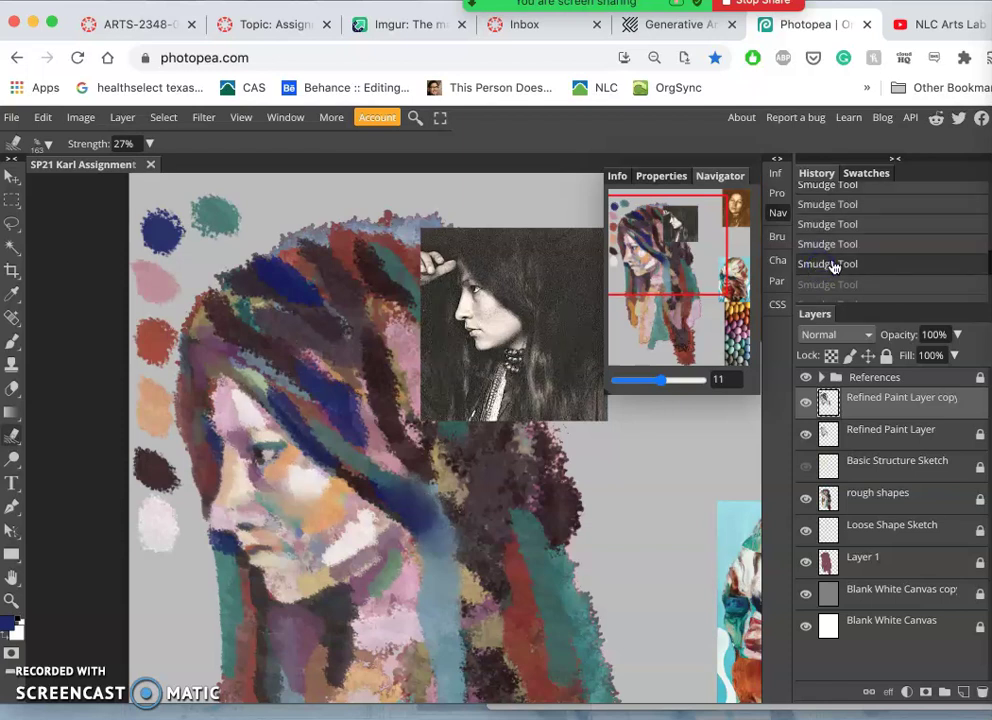
{"action": "scroll", "coordinate": [834, 267], "scroll_direction": "down", "scroll_amount": 2}
{"action": "scroll", "coordinate": [834, 267], "scroll_direction": "down", "scroll_amount": 1}
{"action": "left_click", "coordinate": [828, 257]}
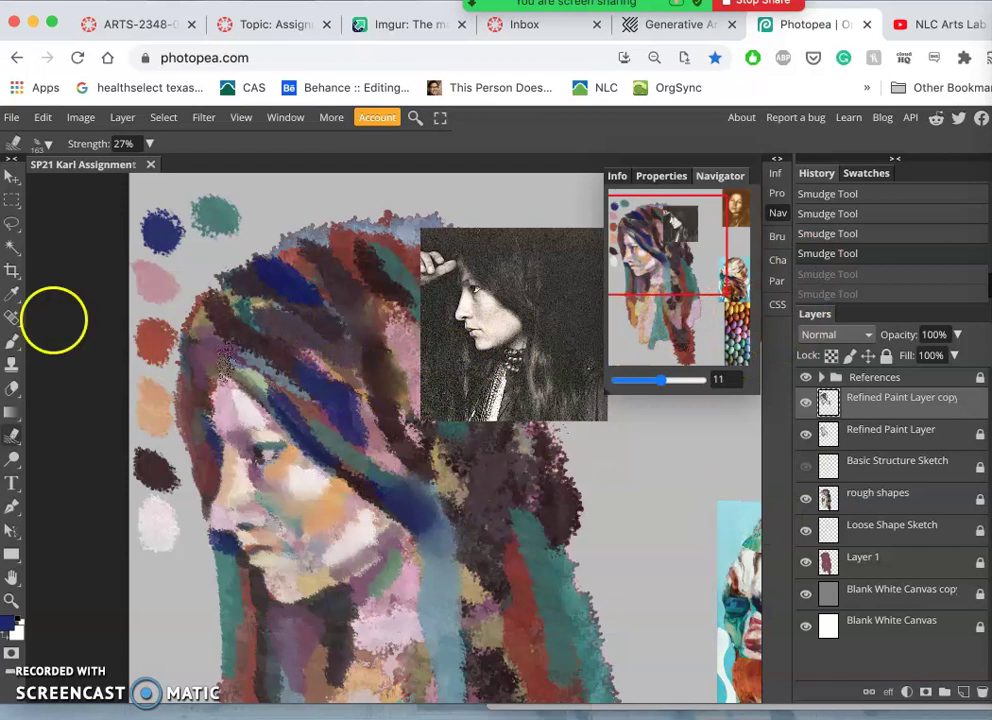
Sample dark maroon from the hair and brush it over the dark blue strand at the crown at 75% opacity.
{"action": "left_click", "coordinate": [13, 343]}
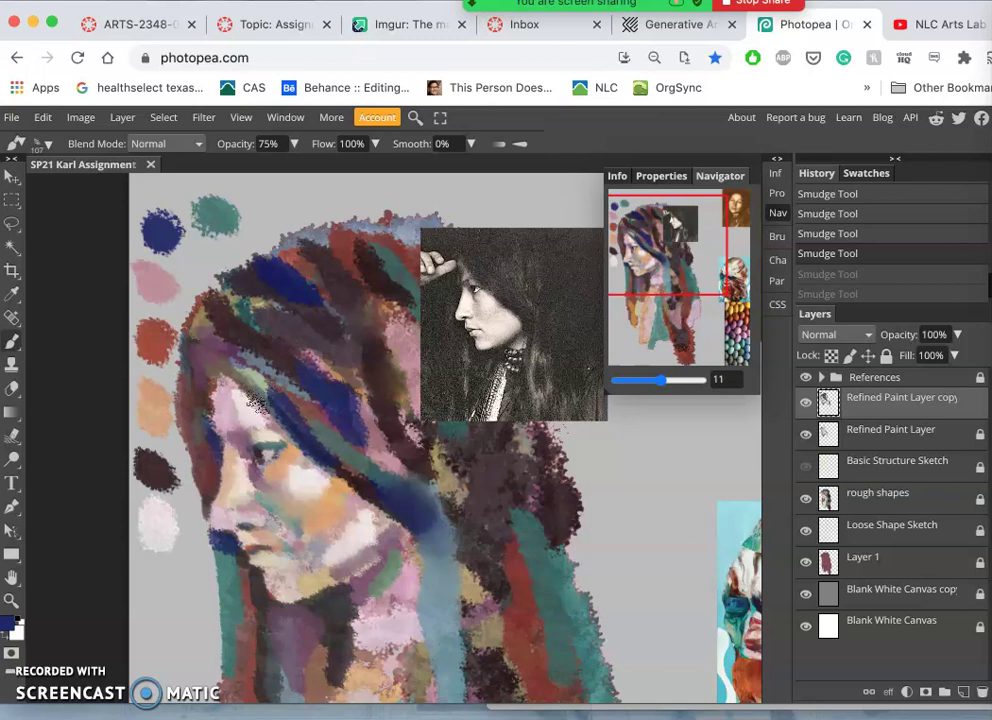
{"action": "mouse_move", "coordinate": [256, 402]}
{"action": "left_mouse_down"}
{"action": "mouse_move", "coordinate": [195, 380]}
{"action": "mouse_move", "coordinate": [232, 408]}
{"action": "left_mouse_up"}
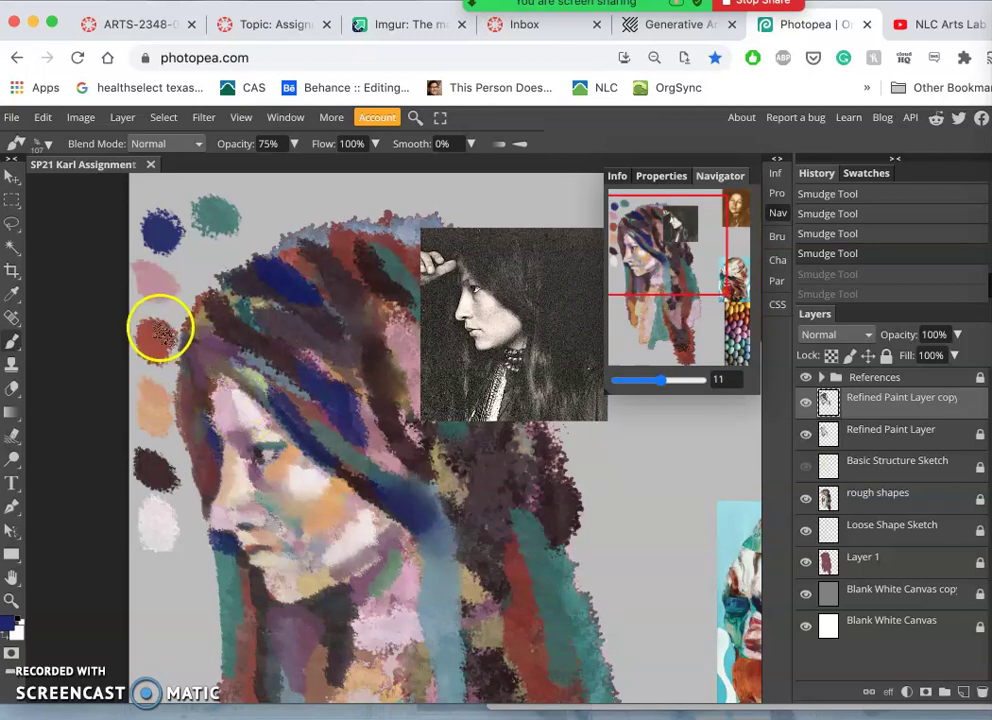
{"action": "mouse_move", "coordinate": [314, 416]}
{"action": "left_mouse_down"}
{"action": "mouse_move", "coordinate": [415, 493]}
{"action": "mouse_move", "coordinate": [422, 433]}
{"action": "mouse_move", "coordinate": [356, 264]}
{"action": "mouse_move", "coordinate": [337, 312]}
{"action": "left_mouse_up"}
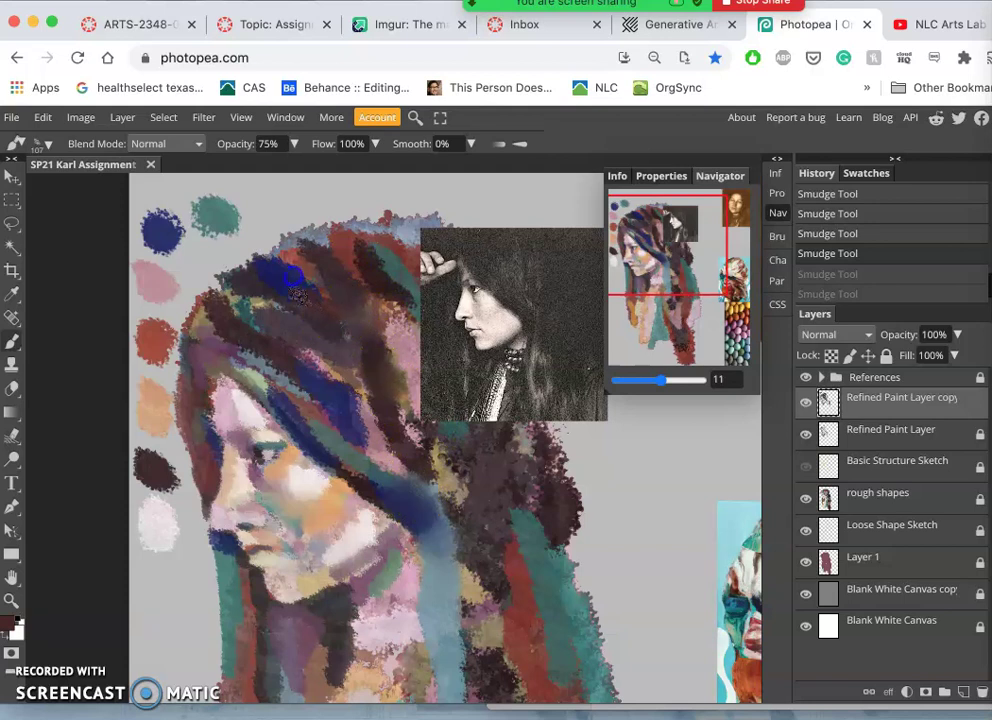
{"action": "mouse_move", "coordinate": [290, 265]}
{"action": "left_mouse_down"}
{"action": "mouse_move", "coordinate": [370, 272]}
{"action": "mouse_move", "coordinate": [388, 263]}
{"action": "mouse_move", "coordinate": [310, 261]}
{"action": "mouse_move", "coordinate": [270, 301]}
{"action": "mouse_move", "coordinate": [252, 343]}
{"action": "mouse_move", "coordinate": [230, 355]}
{"action": "mouse_move", "coordinate": [205, 331]}
{"action": "left_mouse_up"}
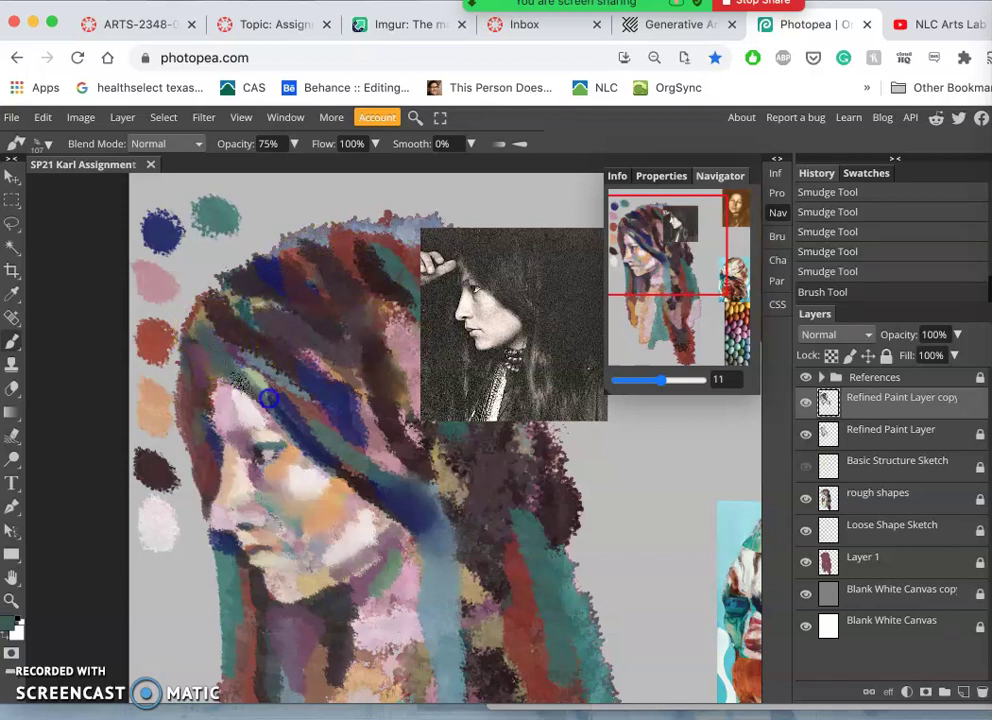
Brush a dark teal strand diagonally through the hair just above the forehead at 75% opacity.
{"action": "mouse_move", "coordinate": [268, 399]}
{"action": "left_mouse_down"}
{"action": "mouse_move", "coordinate": [343, 410]}
{"action": "mouse_move", "coordinate": [368, 329]}
{"action": "mouse_move", "coordinate": [404, 271]}
{"action": "mouse_move", "coordinate": [354, 252]}
{"action": "left_mouse_up"}
{"action": "left_click", "coordinate": [353, 253], "text": "alt"}
{"action": "left_click_drag", "start_coordinate": [326, 382], "coordinate": [378, 427]}
Sample the purple-blue from the hair and brush it down the outer hair edge in front of the forehead.
{"action": "left_click", "coordinate": [356, 414], "text": "alt"}
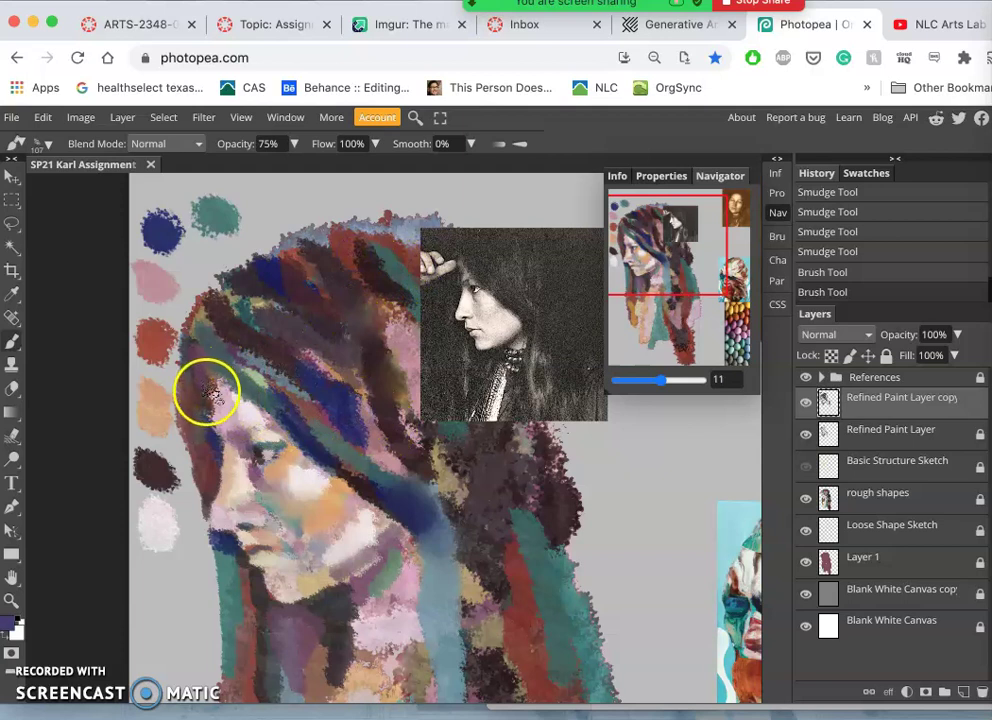
{"action": "left_click_drag", "start_coordinate": [205, 390], "coordinate": [194, 378]}
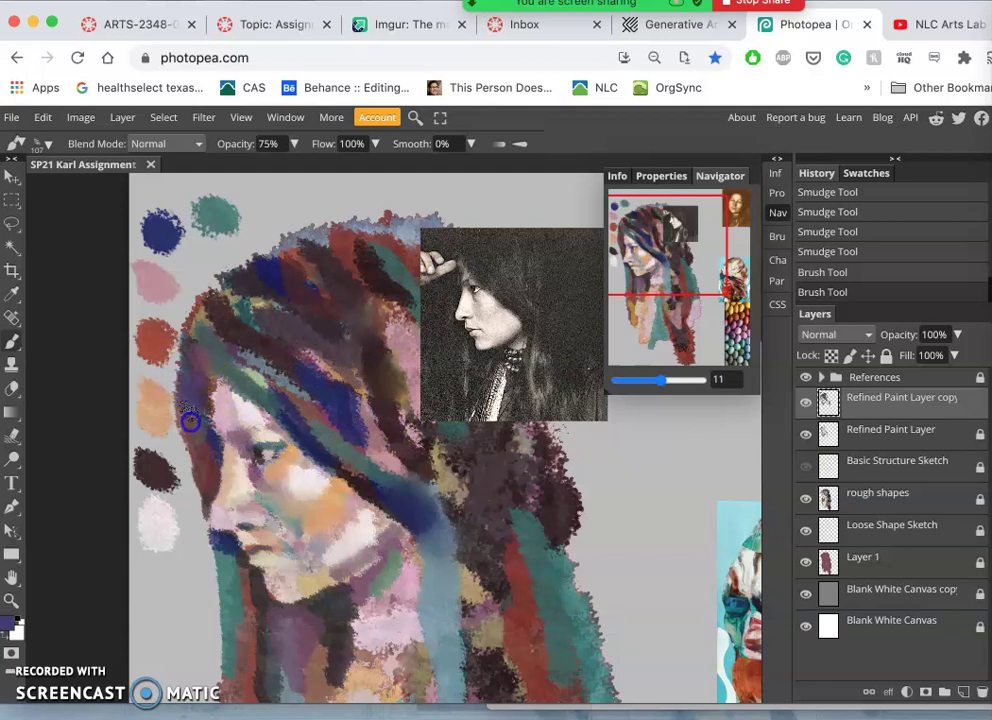
{"action": "left_click_drag", "start_coordinate": [203, 457], "coordinate": [205, 461]}
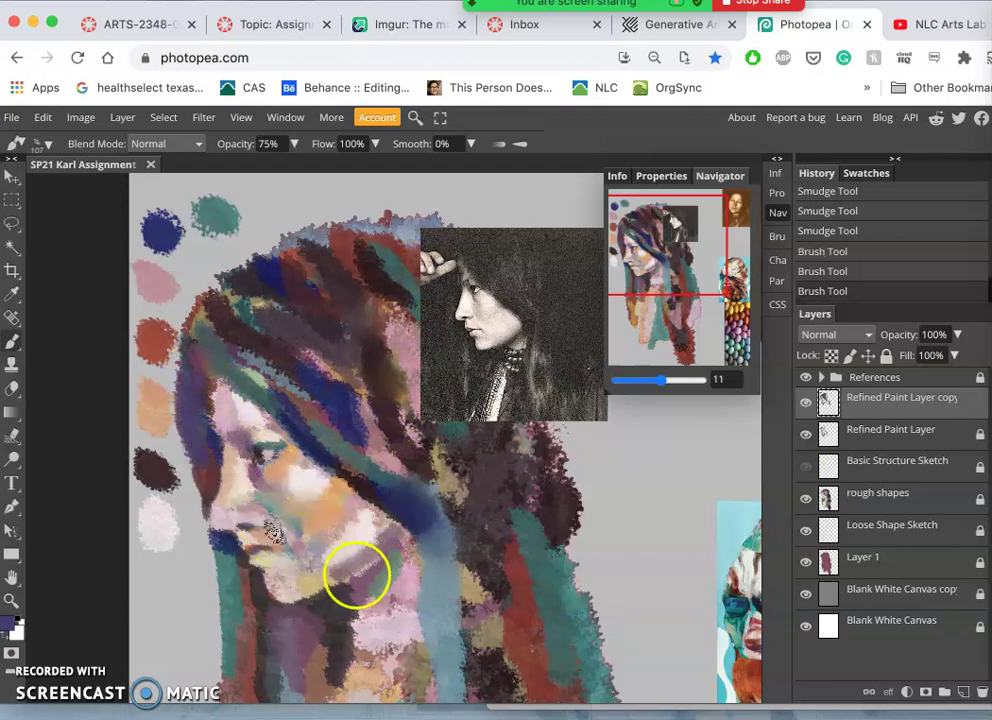
Sample a muted purple and, with the brush size reduced to 42 px, paint over the dark blue hair beside the mouth.
{"action": "mouse_move", "coordinate": [483, 537]}
{"action": "left_mouse_down"}
{"action": "mouse_move", "coordinate": [522, 527]}
{"action": "mouse_move", "coordinate": [480, 540]}
{"action": "mouse_move", "coordinate": [421, 462]}
{"action": "mouse_move", "coordinate": [419, 366]}
{"action": "mouse_move", "coordinate": [404, 306]}
{"action": "mouse_move", "coordinate": [407, 503]}
{"action": "mouse_move", "coordinate": [384, 560]}
{"action": "mouse_move", "coordinate": [328, 602]}
{"action": "mouse_move", "coordinate": [251, 587]}
{"action": "mouse_move", "coordinate": [255, 621]}
{"action": "mouse_move", "coordinate": [272, 636]}
{"action": "mouse_move", "coordinate": [241, 549]}
{"action": "mouse_move", "coordinate": [212, 527]}
{"action": "left_mouse_up"}
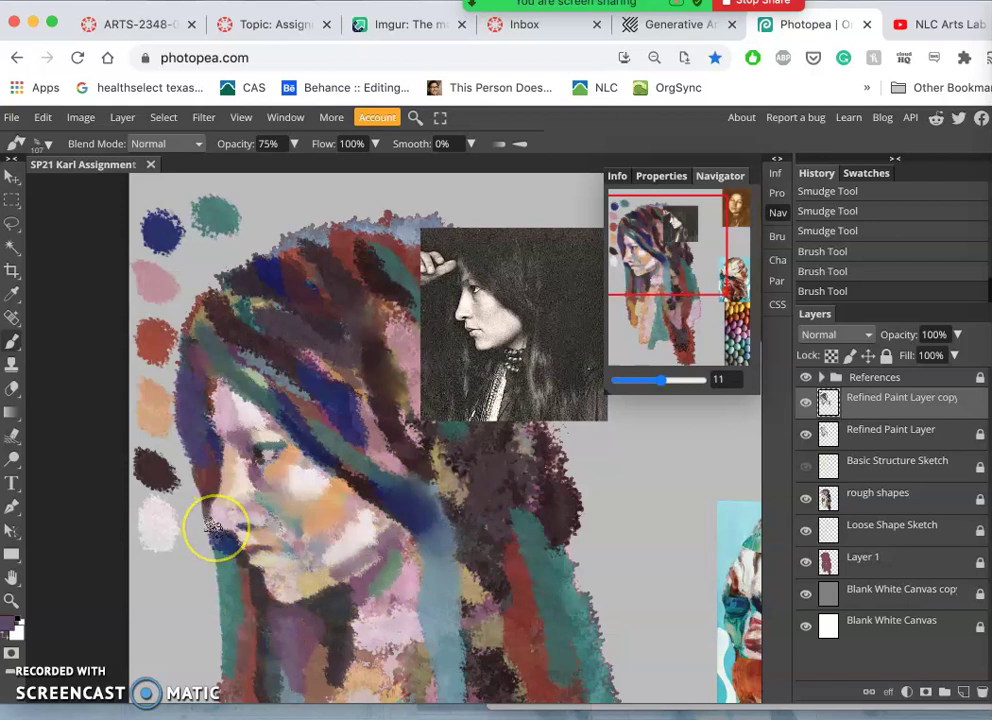
{"action": "left_click", "coordinate": [56, 145]}
{"action": "left_click", "coordinate": [44, 141]}
{"action": "left_click_drag", "start_coordinate": [93, 193], "coordinate": [93, 190]}
{"action": "mouse_move", "coordinate": [170, 422]}
{"action": "left_mouse_down"}
{"action": "mouse_move", "coordinate": [204, 538]}
{"action": "mouse_move", "coordinate": [210, 522]}
{"action": "mouse_move", "coordinate": [230, 548]}
{"action": "left_mouse_up"}
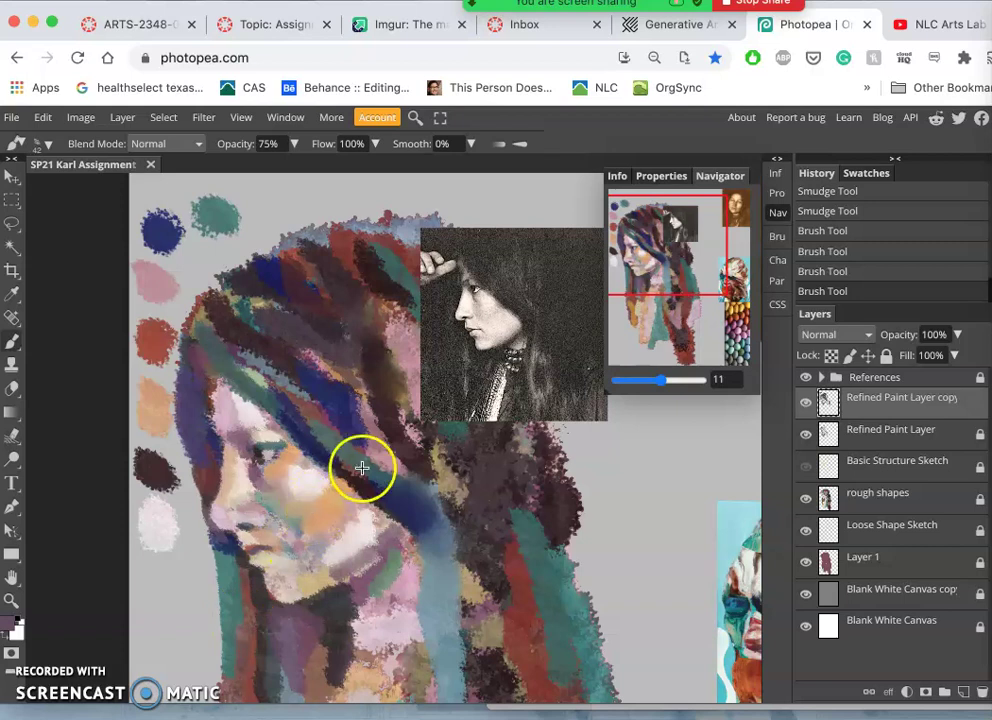
{"action": "mouse_move", "coordinate": [361, 467]}
{"action": "left_mouse_down"}
{"action": "mouse_move", "coordinate": [336, 532]}
{"action": "mouse_move", "coordinate": [303, 558]}
{"action": "mouse_move", "coordinate": [241, 537]}
{"action": "mouse_move", "coordinate": [251, 569]}
{"action": "left_mouse_up"}
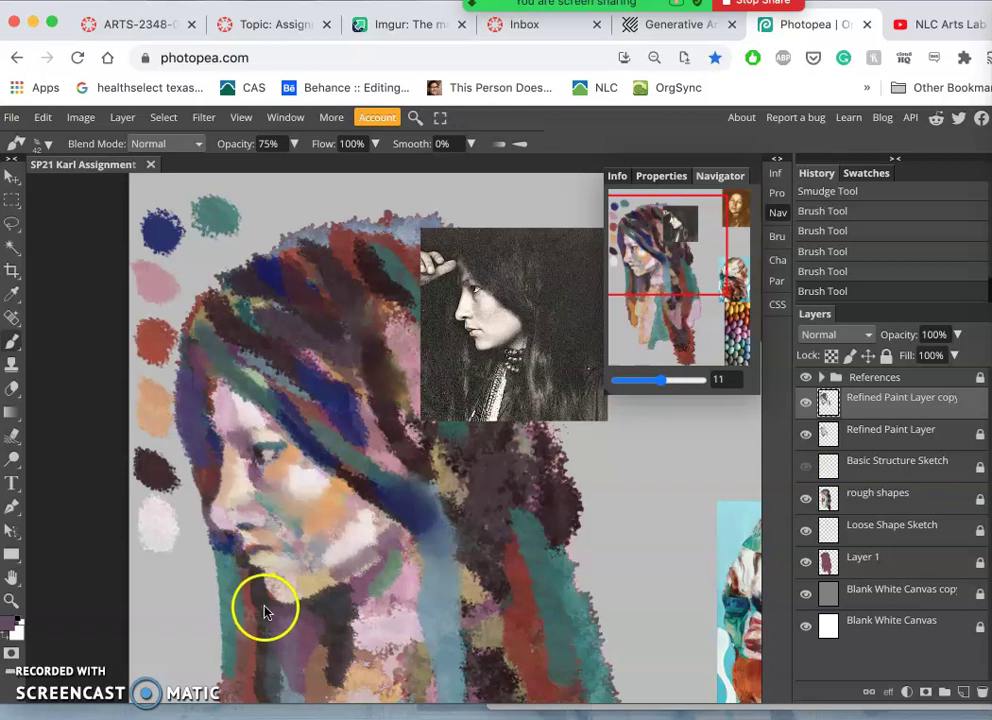
{"action": "key", "text": "ctrl+z"}
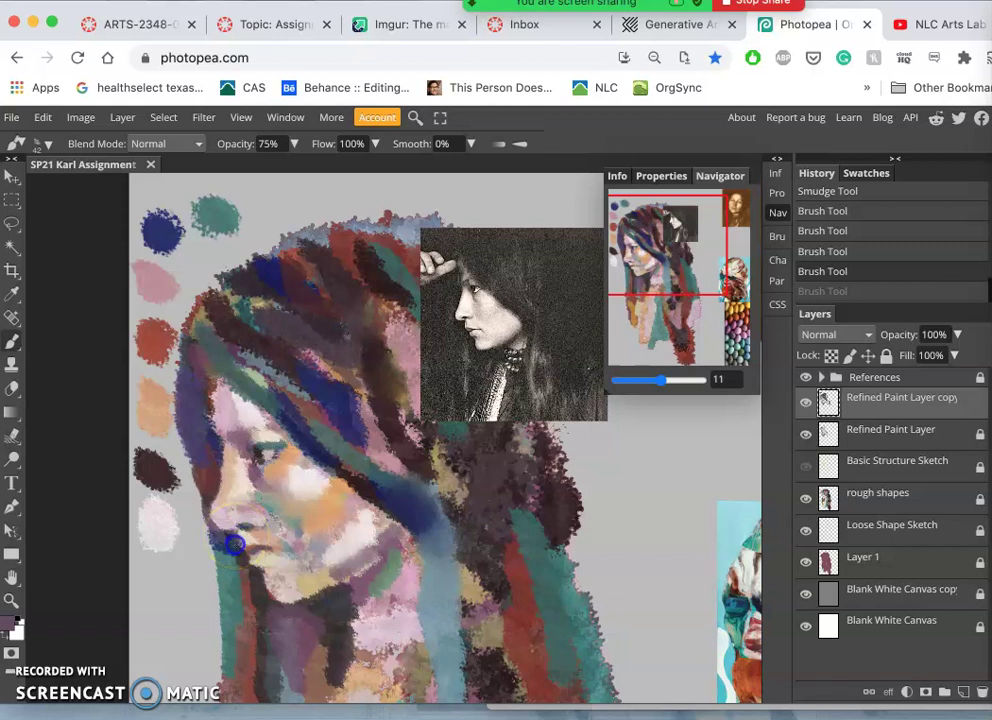
{"action": "key", "text": "ctrl+shift+z"}
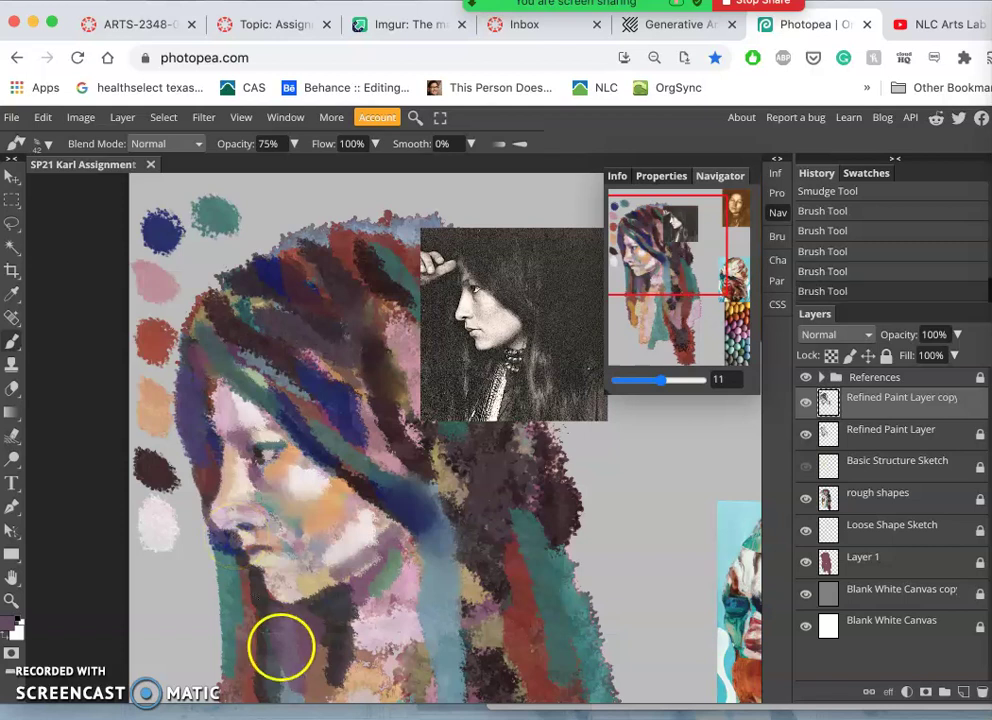
Sample the pale pink cheek highlight and brush small light touches onto the eye and around the mouth.
{"action": "left_click", "coordinate": [313, 479], "text": "alt"}
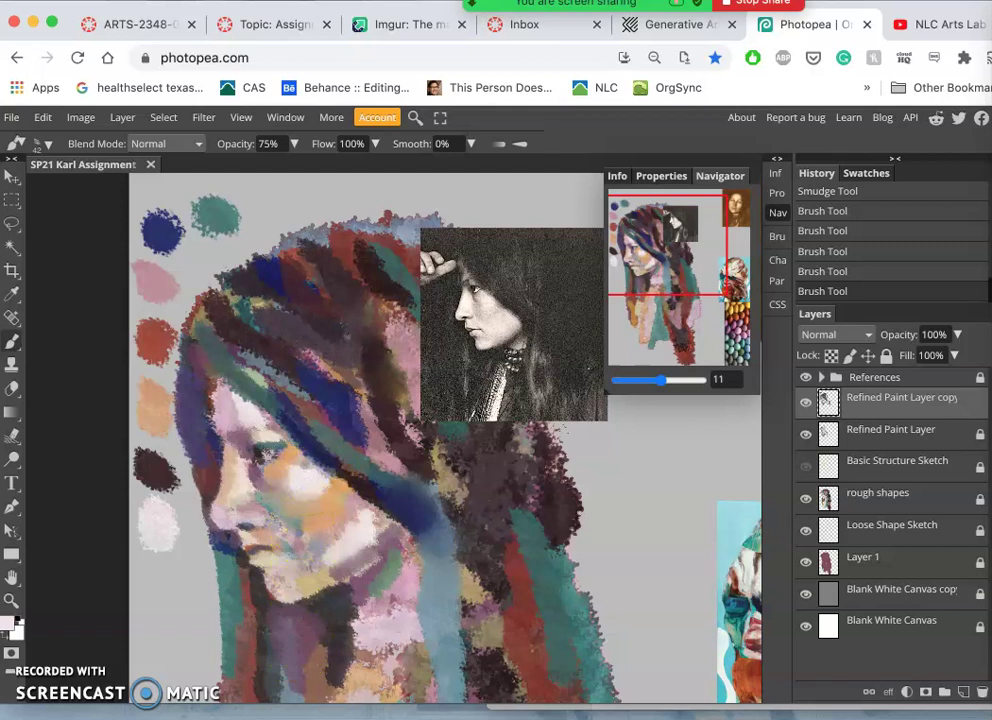
{"action": "left_click_drag", "start_coordinate": [268, 453], "coordinate": [272, 460]}
{"action": "mouse_move", "coordinate": [321, 566]}
{"action": "left_mouse_down"}
{"action": "mouse_move", "coordinate": [290, 587]}
{"action": "mouse_move", "coordinate": [261, 565]}
{"action": "mouse_move", "coordinate": [261, 552]}
{"action": "left_mouse_up"}
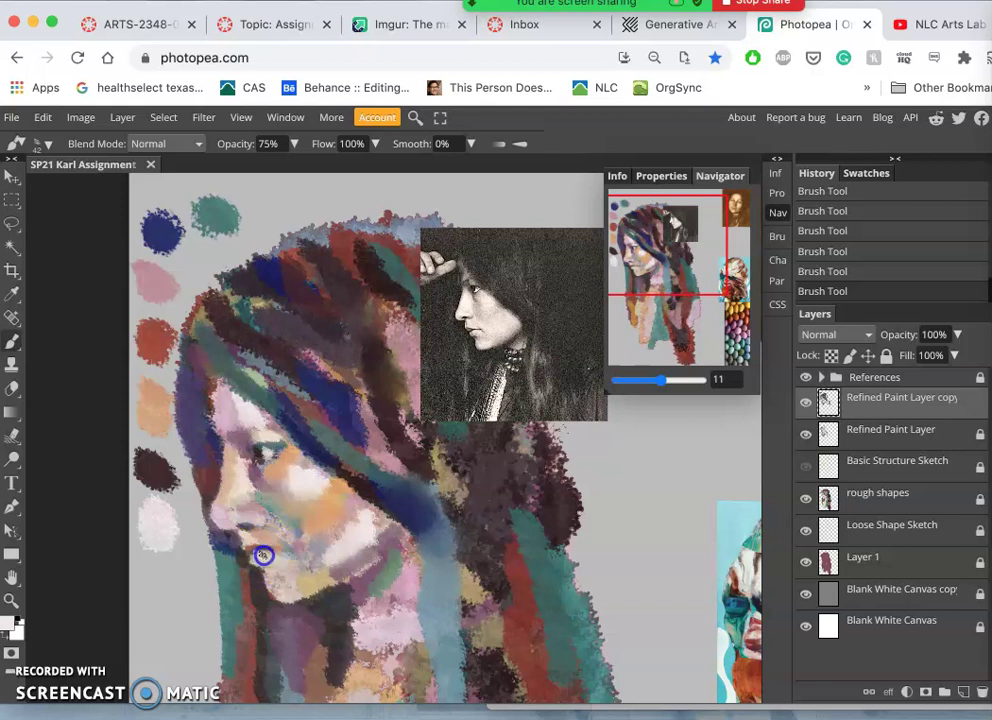
Undo the last brush touch at the mouth and paint pale pink highlights over the lower lip and chin.
{"action": "key", "text": "super+z"}
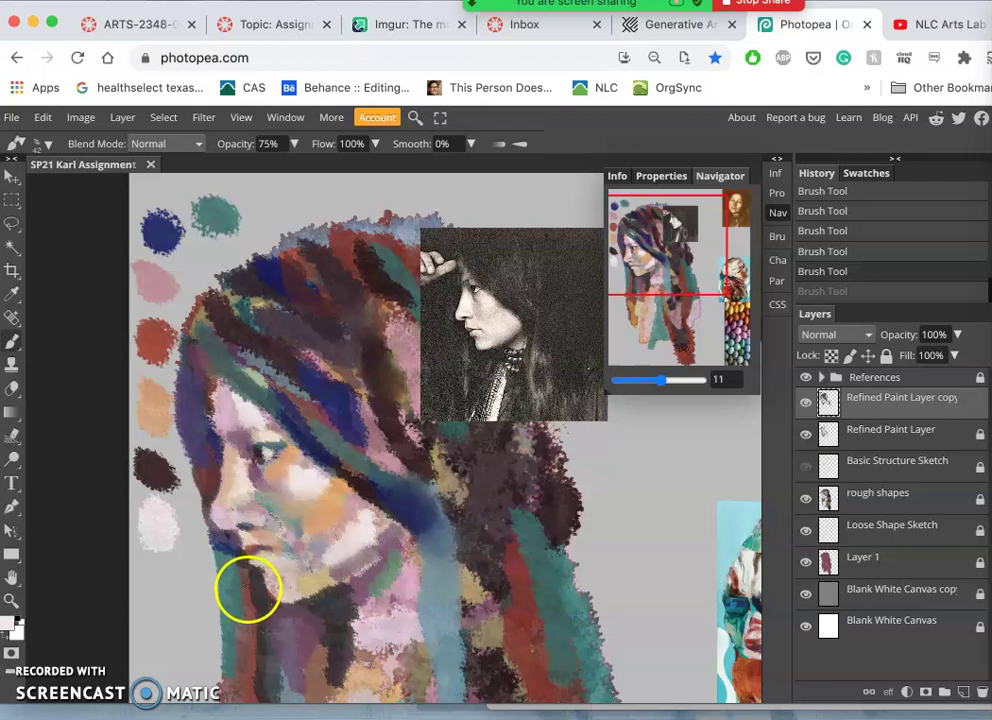
{"action": "left_click_drag", "start_coordinate": [270, 575], "coordinate": [256, 561]}
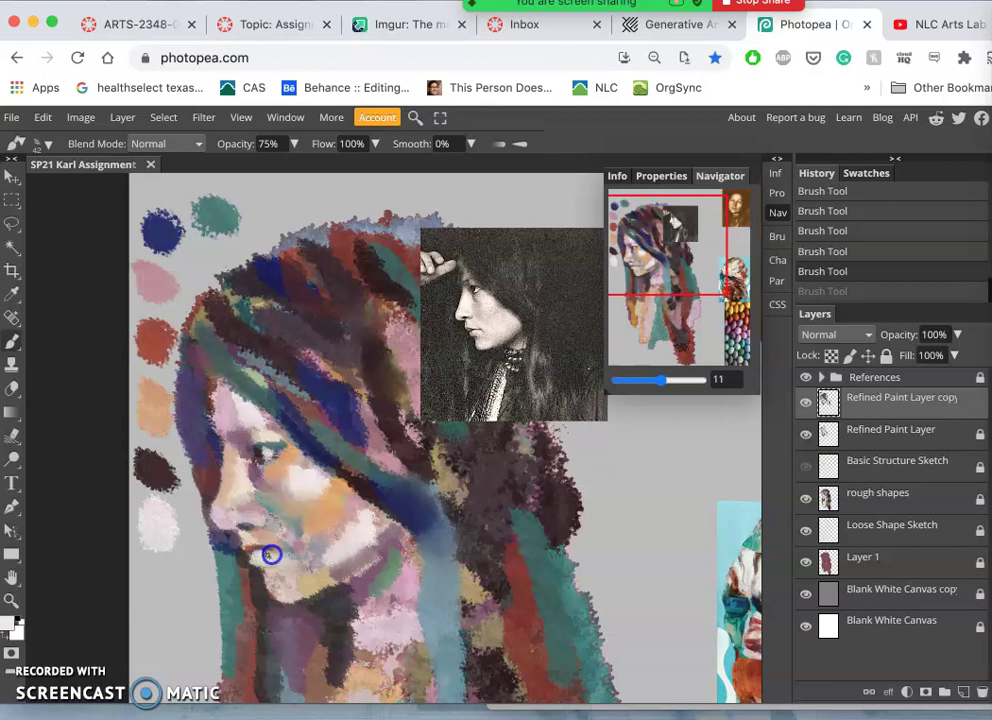
{"action": "mouse_move", "coordinate": [273, 554]}
{"action": "left_mouse_down"}
{"action": "mouse_move", "coordinate": [328, 567]}
{"action": "mouse_move", "coordinate": [315, 593]}
{"action": "mouse_move", "coordinate": [281, 589]}
{"action": "left_mouse_up"}
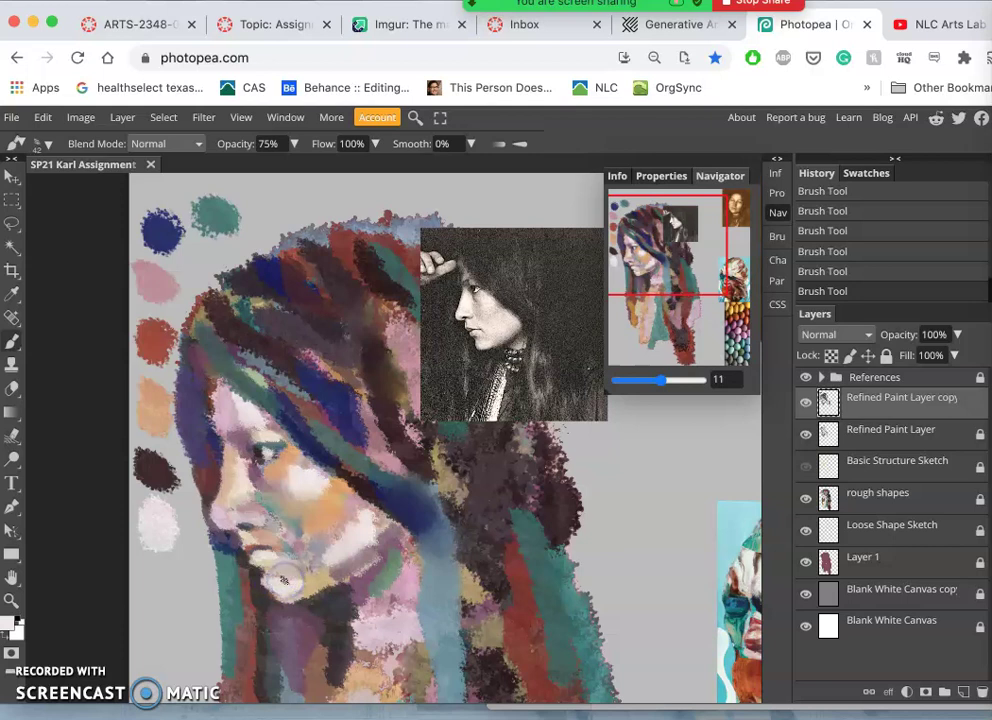
{"action": "key", "text": "super+z"}
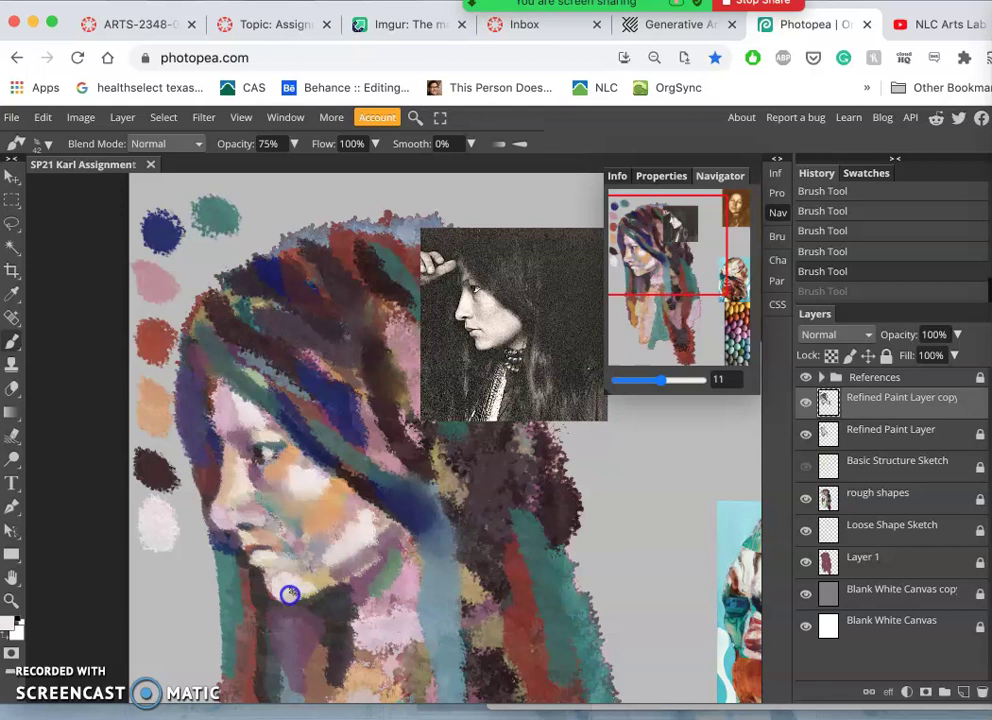
{"action": "mouse_move", "coordinate": [287, 596]}
{"action": "left_mouse_down"}
{"action": "mouse_move", "coordinate": [332, 616]}
{"action": "mouse_move", "coordinate": [387, 609]}
{"action": "mouse_move", "coordinate": [407, 562]}
{"action": "mouse_move", "coordinate": [339, 472]}
{"action": "mouse_move", "coordinate": [312, 458]}
{"action": "mouse_move", "coordinate": [250, 467]}
{"action": "mouse_move", "coordinate": [231, 420]}
{"action": "mouse_move", "coordinate": [288, 415]}
{"action": "mouse_move", "coordinate": [368, 545]}
{"action": "mouse_move", "coordinate": [428, 588]}
{"action": "mouse_move", "coordinate": [368, 582]}
{"action": "mouse_move", "coordinate": [263, 536]}
{"action": "mouse_move", "coordinate": [288, 547]}
{"action": "mouse_move", "coordinate": [332, 513]}
{"action": "mouse_move", "coordinate": [339, 454]}
{"action": "mouse_move", "coordinate": [255, 551]}
{"action": "left_mouse_up"}
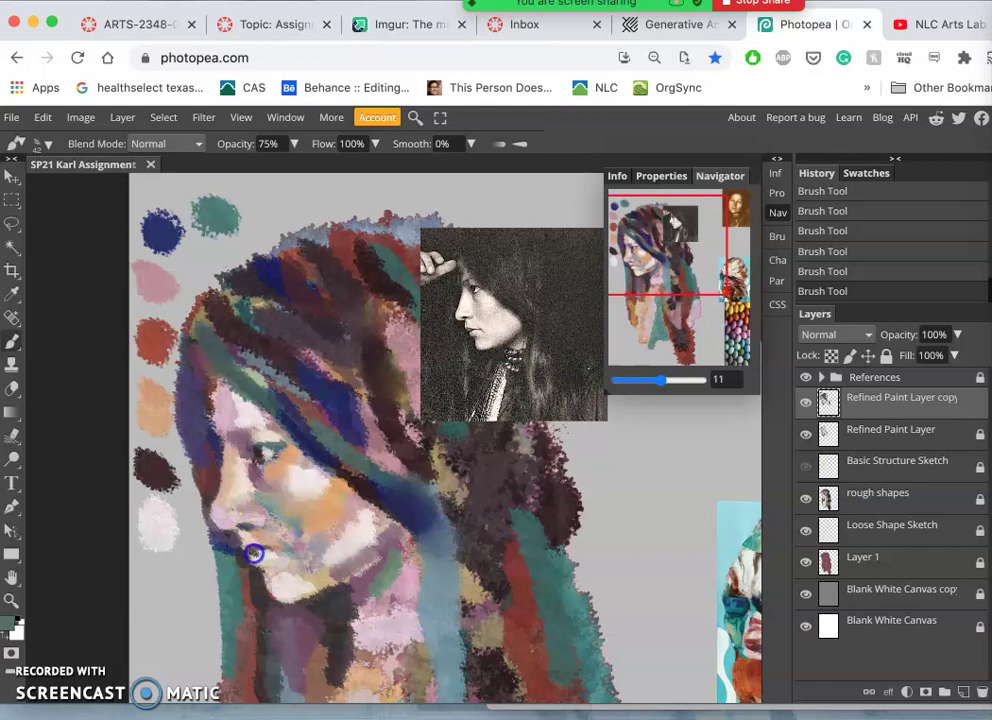
Sample muted mauve and slate tones from the portrait and brush small shading touches around the mouth and chin.
{"action": "left_click", "coordinate": [328, 538], "text": "alt"}
{"action": "mouse_move", "coordinate": [281, 554]}
{"action": "left_mouse_down"}
{"action": "mouse_move", "coordinate": [252, 553]}
{"action": "mouse_move", "coordinate": [261, 551]}
{"action": "left_mouse_up"}
{"action": "mouse_move", "coordinate": [292, 583]}
{"action": "left_mouse_down"}
{"action": "mouse_move", "coordinate": [332, 547]}
{"action": "mouse_move", "coordinate": [411, 561]}
{"action": "mouse_move", "coordinate": [416, 594]}
{"action": "left_mouse_up"}
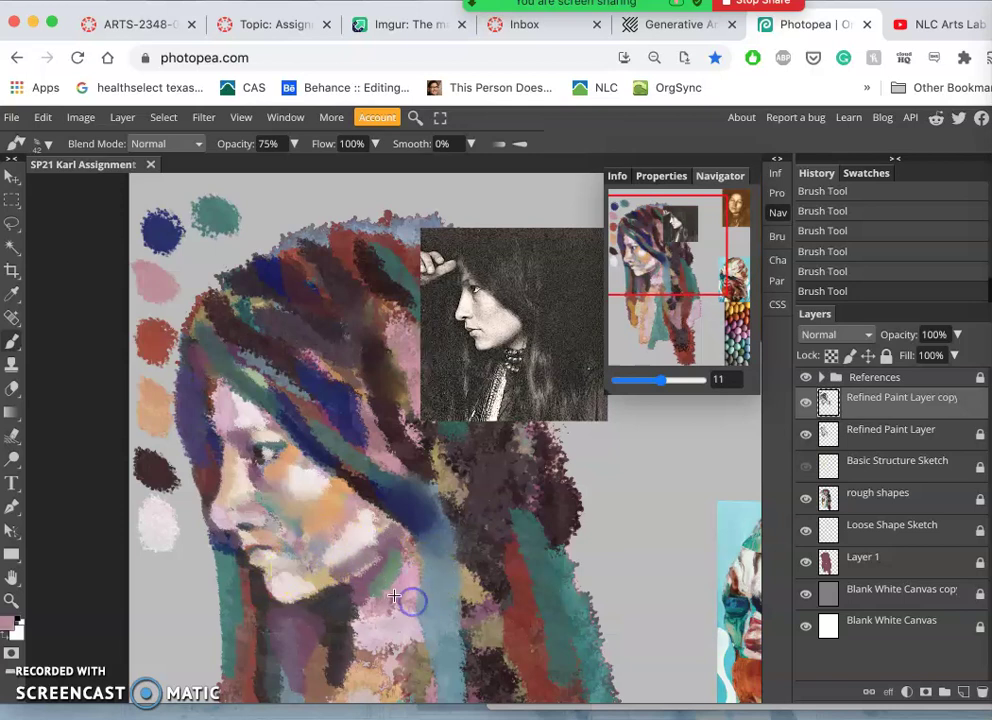
{"action": "mouse_move", "coordinate": [270, 545]}
{"action": "left_mouse_down"}
{"action": "mouse_move", "coordinate": [266, 538]}
{"action": "mouse_move", "coordinate": [250, 560]}
{"action": "mouse_move", "coordinate": [308, 620]}
{"action": "mouse_move", "coordinate": [317, 567]}
{"action": "mouse_move", "coordinate": [261, 567]}
{"action": "mouse_move", "coordinate": [286, 520]}
{"action": "mouse_move", "coordinate": [276, 536]}
{"action": "mouse_move", "coordinate": [302, 536]}
{"action": "mouse_move", "coordinate": [302, 450]}
{"action": "mouse_move", "coordinate": [283, 383]}
{"action": "mouse_move", "coordinate": [252, 549]}
{"action": "mouse_move", "coordinate": [337, 531]}
{"action": "mouse_move", "coordinate": [320, 517]}
{"action": "mouse_move", "coordinate": [332, 511]}
{"action": "mouse_move", "coordinate": [259, 436]}
{"action": "mouse_move", "coordinate": [275, 452]}
{"action": "left_mouse_up"}
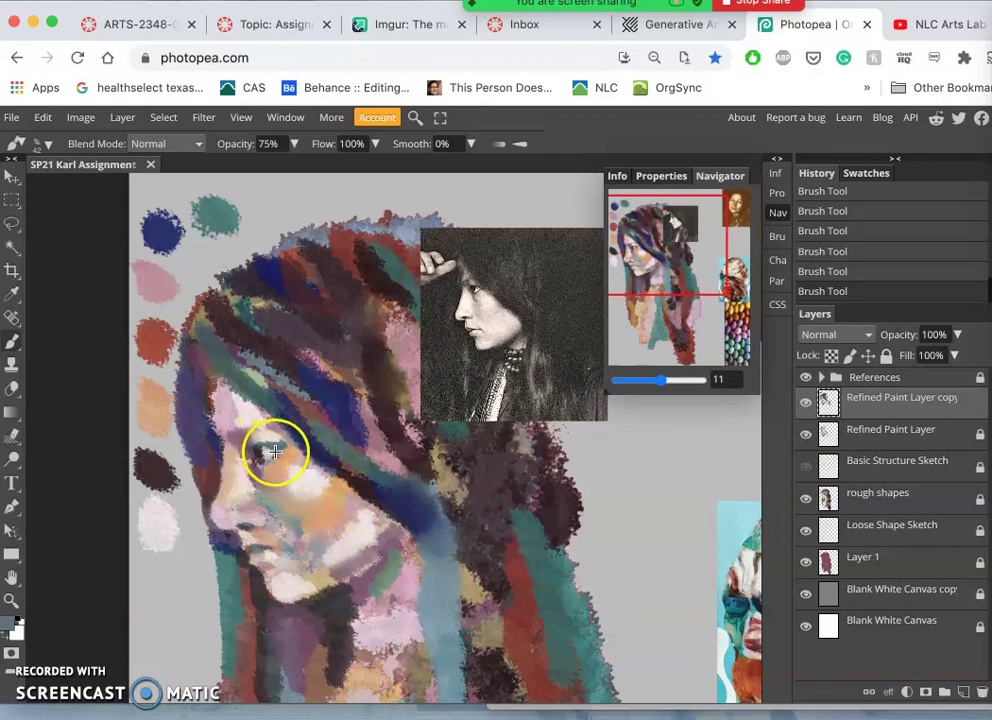
Sample a dusty pink from the face and brush light touches over the forehead and cheek.
{"action": "left_click", "coordinate": [343, 512], "text": "alt"}
{"action": "mouse_move", "coordinate": [228, 407]}
{"action": "left_mouse_down"}
{"action": "mouse_move", "coordinate": [206, 383]}
{"action": "mouse_move", "coordinate": [224, 390]}
{"action": "mouse_move", "coordinate": [217, 379]}
{"action": "mouse_move", "coordinate": [224, 419]}
{"action": "left_mouse_up"}
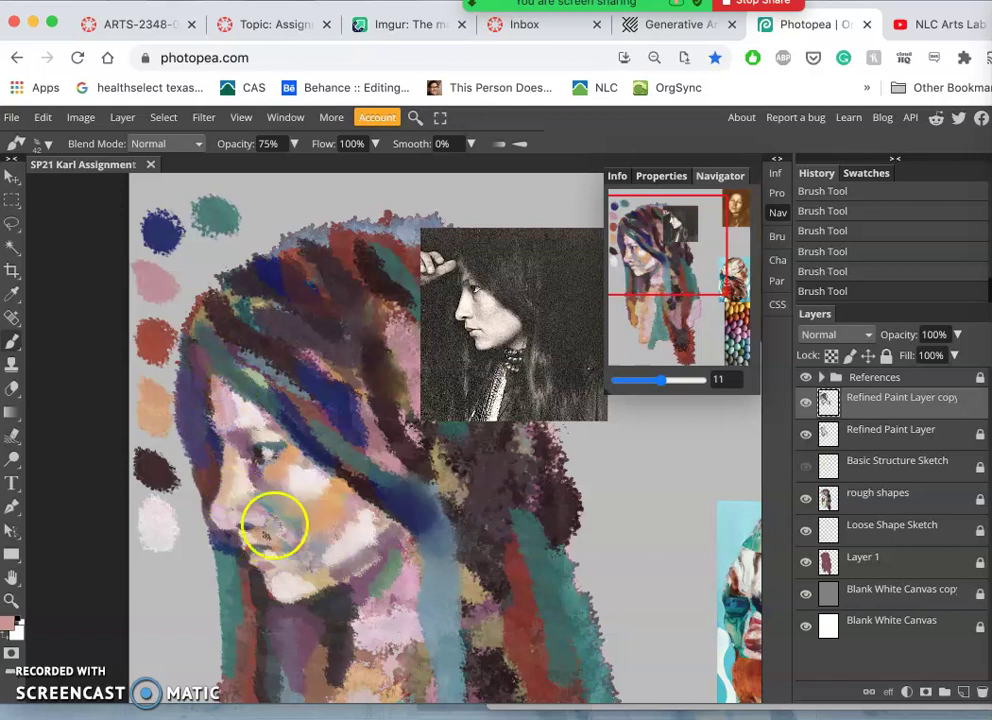
{"action": "mouse_move", "coordinate": [292, 477]}
{"action": "left_mouse_down"}
{"action": "mouse_move", "coordinate": [333, 534]}
{"action": "mouse_move", "coordinate": [324, 514]}
{"action": "mouse_move", "coordinate": [351, 511]}
{"action": "mouse_move", "coordinate": [407, 538]}
{"action": "left_mouse_up"}
{"action": "mouse_move", "coordinate": [345, 500]}
{"action": "left_mouse_down"}
{"action": "mouse_move", "coordinate": [264, 474]}
{"action": "mouse_move", "coordinate": [257, 455]}
{"action": "left_mouse_up"}
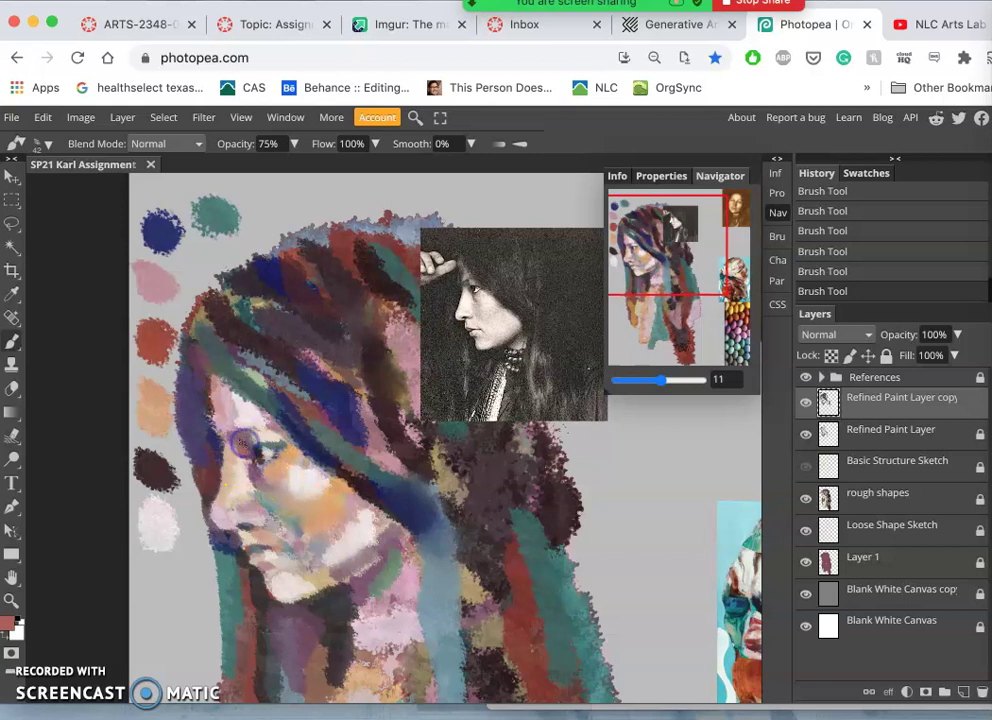
Brush a muted red along the underside of the nose, undoing the first stroke and repainting it.
{"action": "mouse_move", "coordinate": [243, 443]}
{"action": "left_mouse_down"}
{"action": "mouse_move", "coordinate": [284, 460]}
{"action": "mouse_move", "coordinate": [294, 499]}
{"action": "mouse_move", "coordinate": [267, 514]}
{"action": "mouse_move", "coordinate": [264, 486]}
{"action": "mouse_move", "coordinate": [238, 527]}
{"action": "left_mouse_up"}
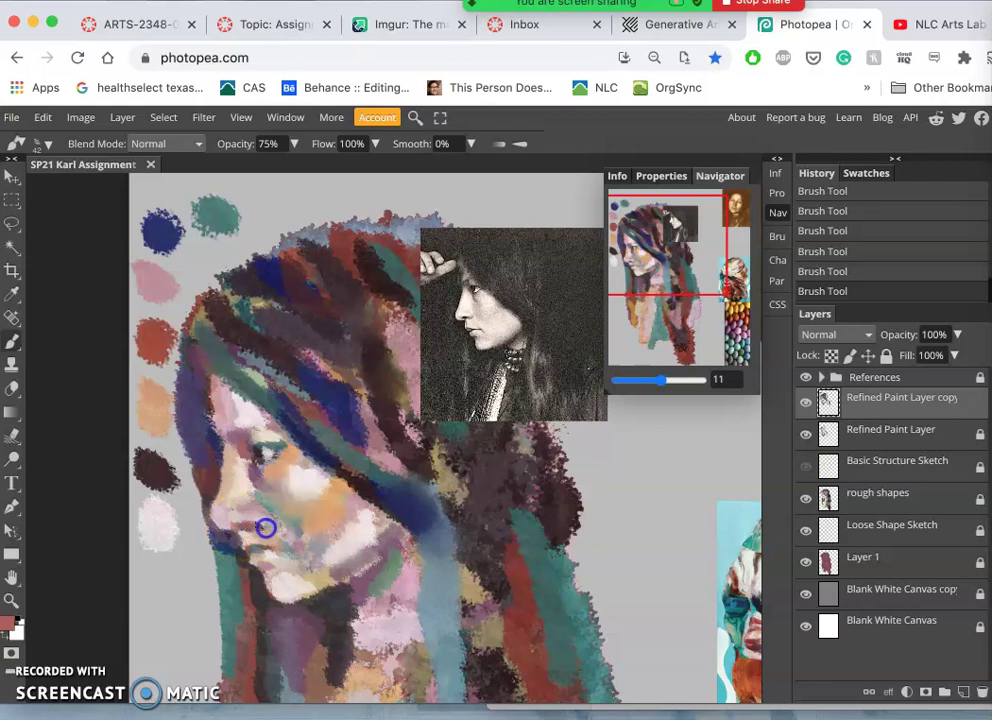
{"action": "left_click_drag", "start_coordinate": [305, 497], "coordinate": [311, 503]}
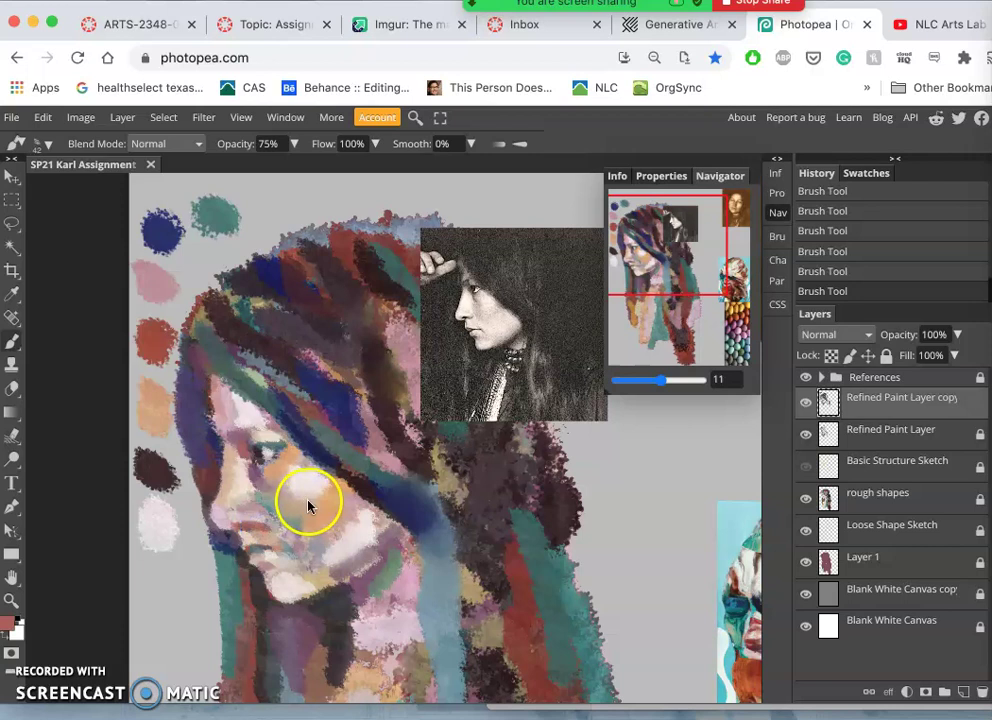
{"action": "key", "text": "ctrl+z"}
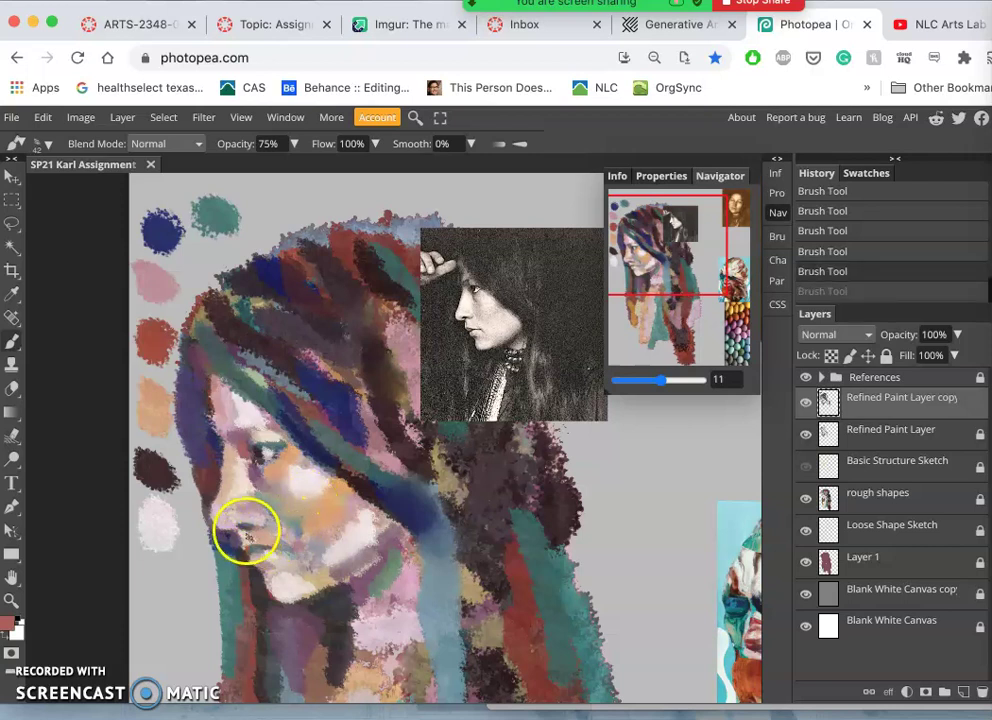
{"action": "left_click_drag", "start_coordinate": [245, 531], "coordinate": [237, 525]}
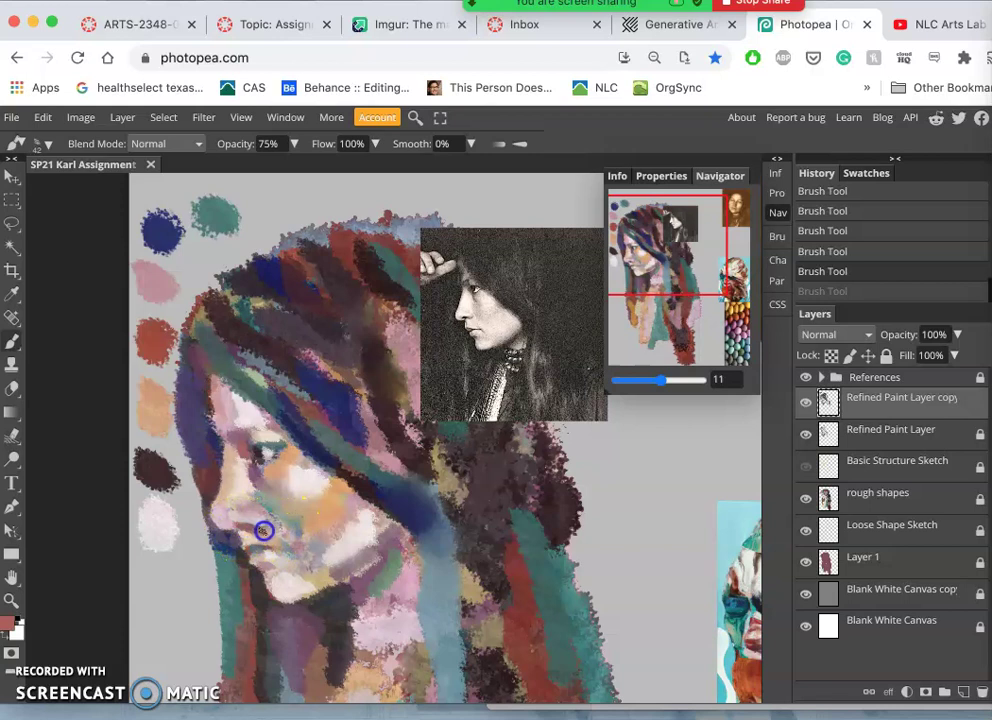
{"action": "left_click_drag", "start_coordinate": [270, 517], "coordinate": [266, 520]}
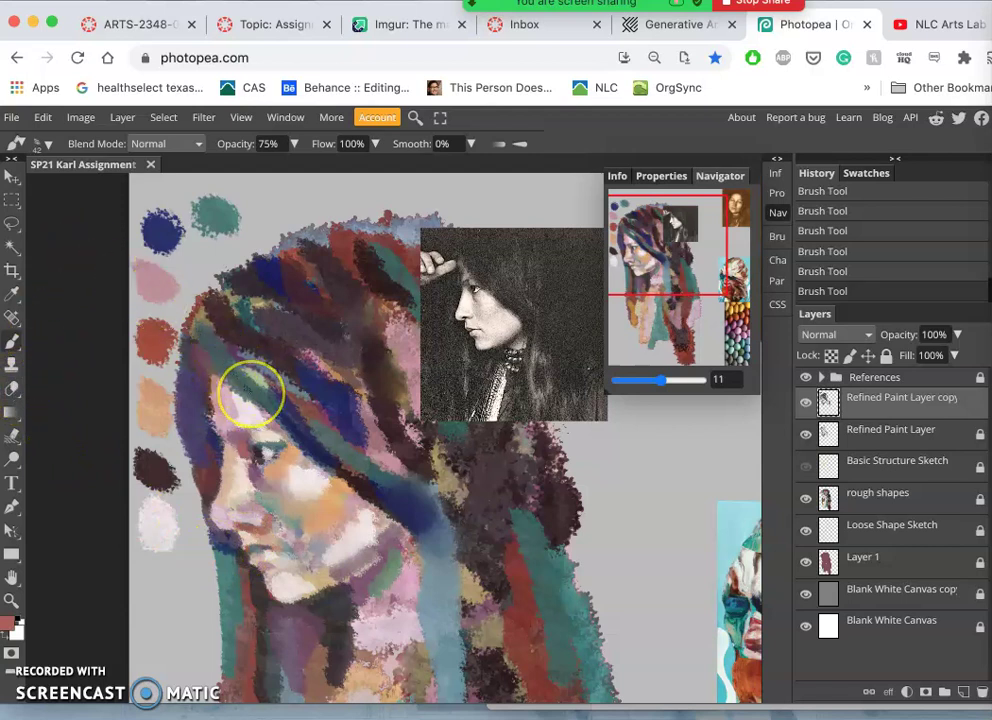
Soften the fresh paint under the nose and around the mouth with the Eraser at 41% opacity.
{"action": "key", "text": "e"}
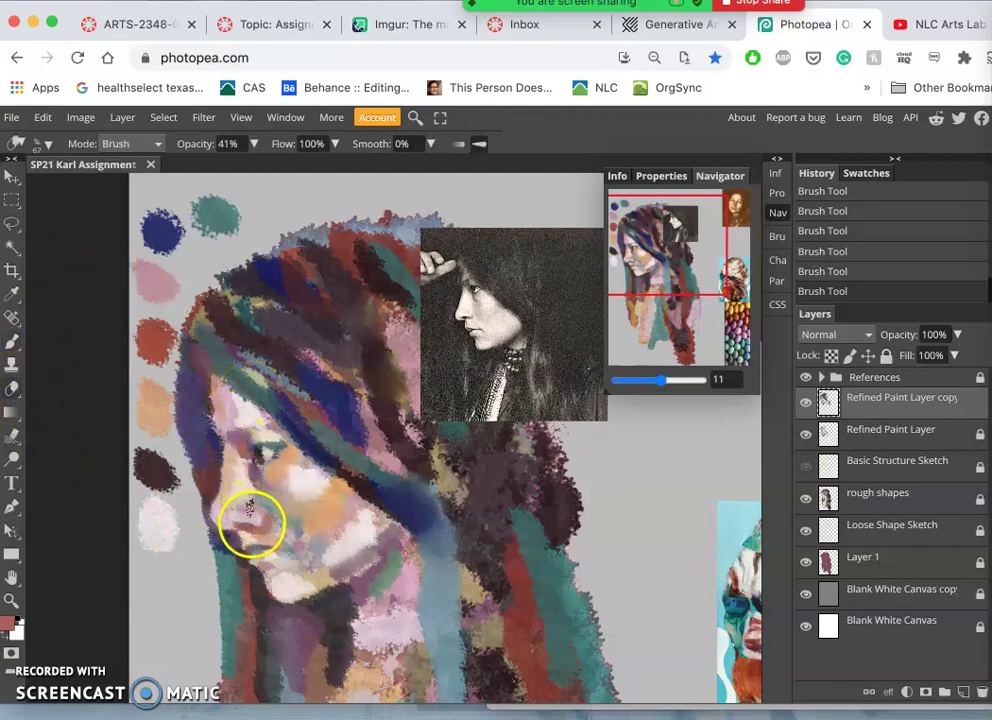
{"action": "left_click", "coordinate": [238, 531]}
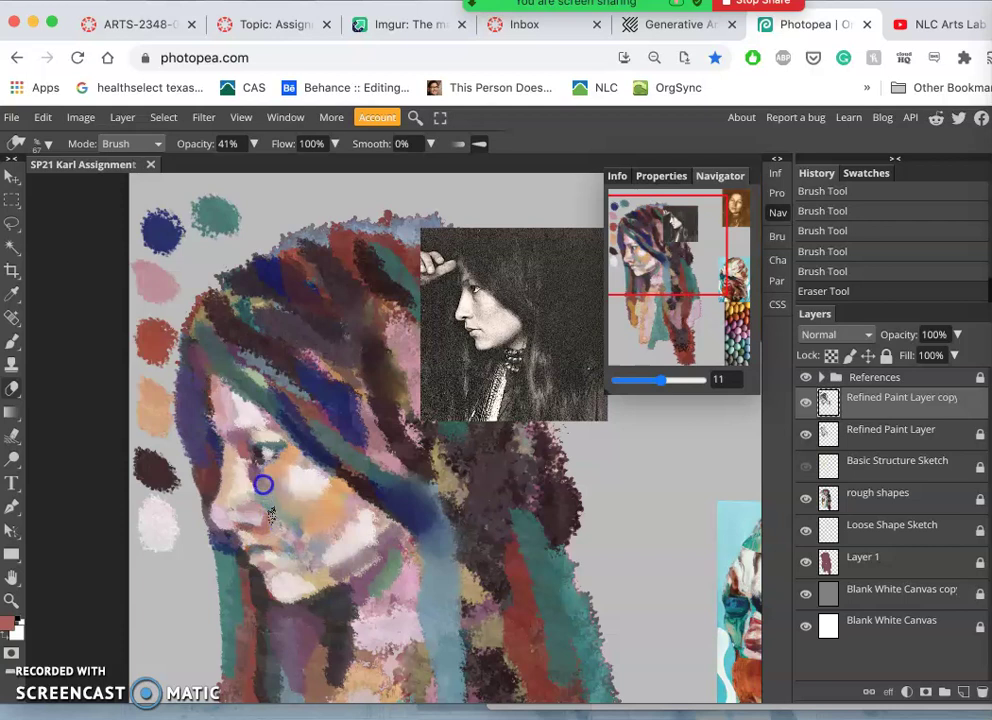
{"action": "mouse_move", "coordinate": [263, 483]}
{"action": "left_mouse_down"}
{"action": "mouse_move", "coordinate": [294, 508]}
{"action": "mouse_move", "coordinate": [301, 539]}
{"action": "mouse_move", "coordinate": [312, 515]}
{"action": "left_mouse_up"}
{"action": "mouse_move", "coordinate": [315, 505]}
{"action": "left_mouse_down"}
{"action": "mouse_move", "coordinate": [323, 497]}
{"action": "mouse_move", "coordinate": [266, 542]}
{"action": "mouse_move", "coordinate": [251, 538]}
{"action": "left_mouse_up"}
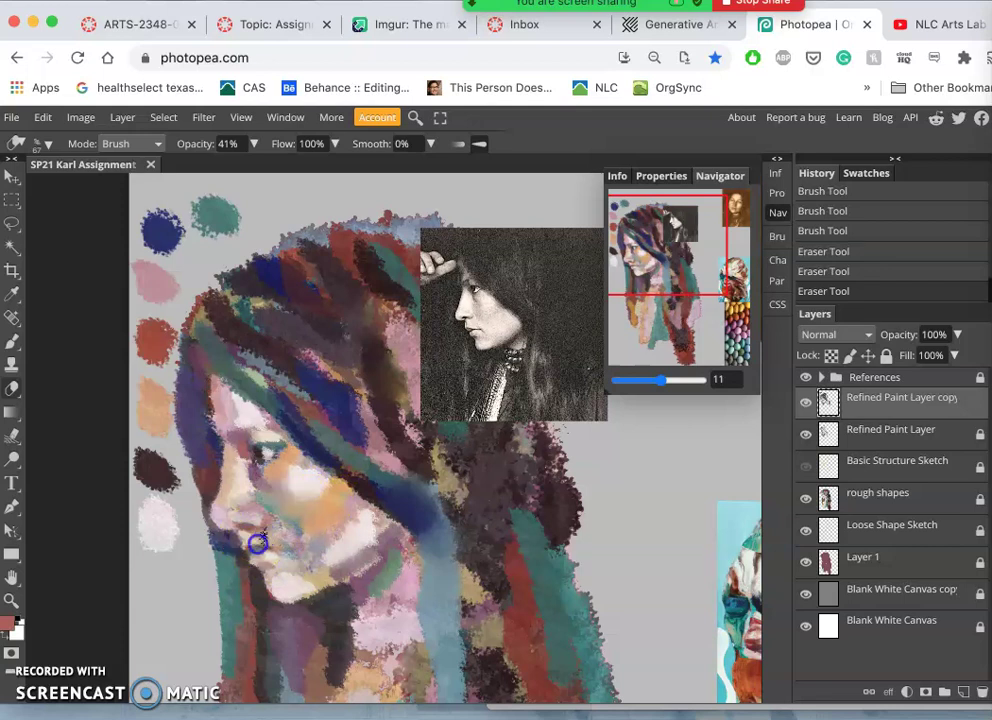
{"action": "mouse_move", "coordinate": [253, 548]}
{"action": "left_mouse_down"}
{"action": "mouse_move", "coordinate": [268, 646]}
{"action": "mouse_move", "coordinate": [377, 659]}
{"action": "mouse_move", "coordinate": [397, 622]}
{"action": "left_mouse_up"}
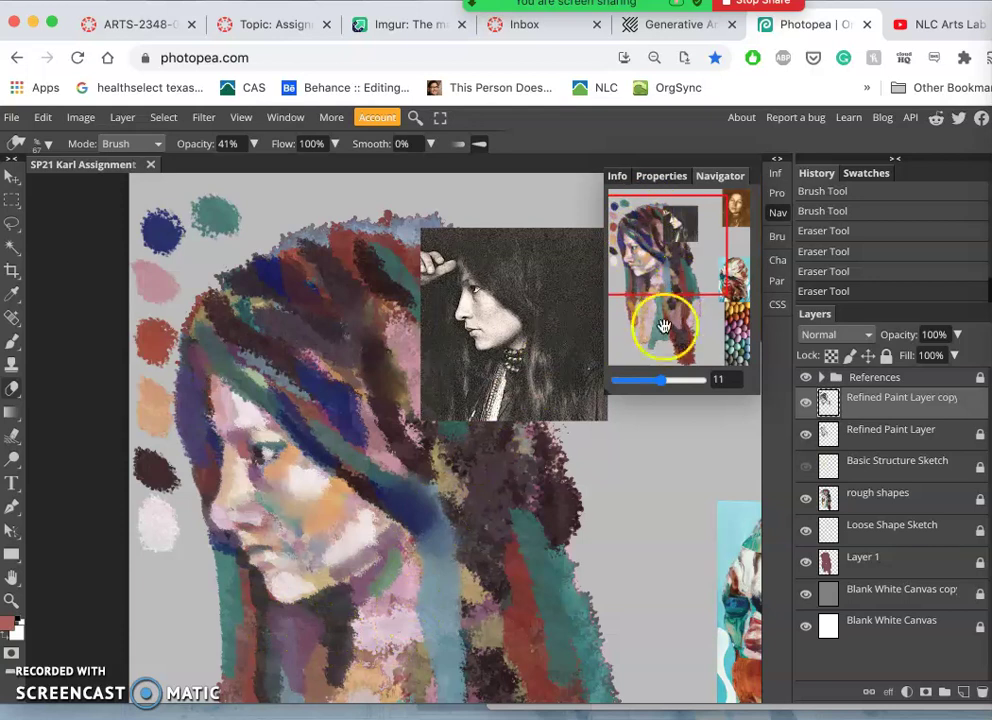
Continue erasing paint beside the mouth, and reduce the Eraser to 23 px for a fine touch on the lips.
{"action": "left_click_drag", "start_coordinate": [670, 235], "coordinate": [651, 282]}
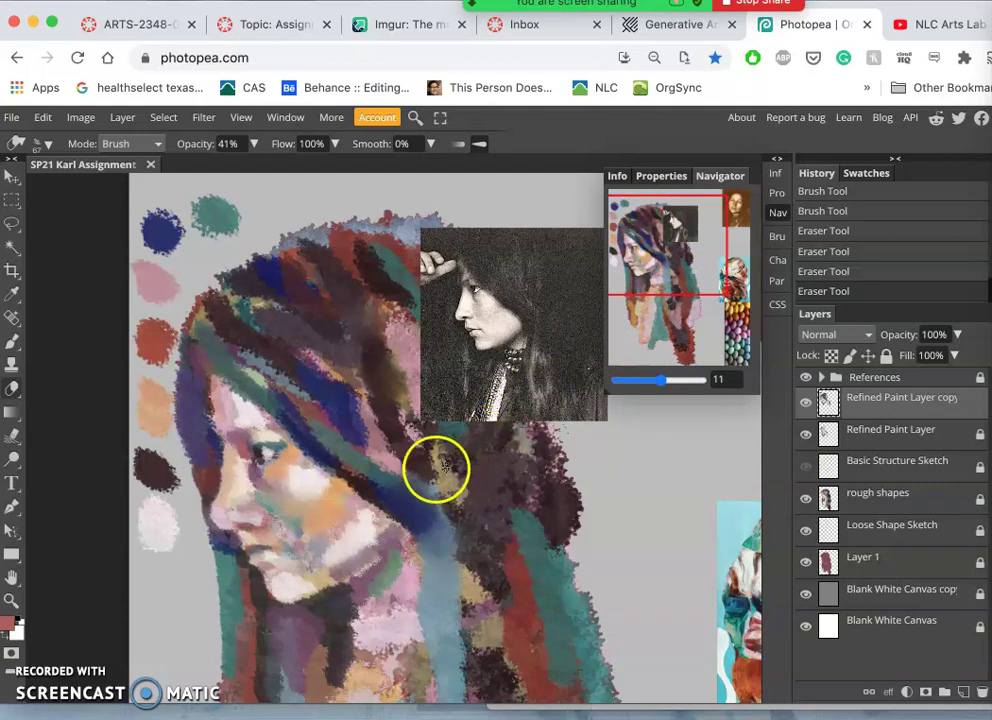
{"action": "mouse_move", "coordinate": [432, 484]}
{"action": "left_mouse_down"}
{"action": "mouse_move", "coordinate": [424, 553]}
{"action": "mouse_move", "coordinate": [372, 620]}
{"action": "left_mouse_up"}
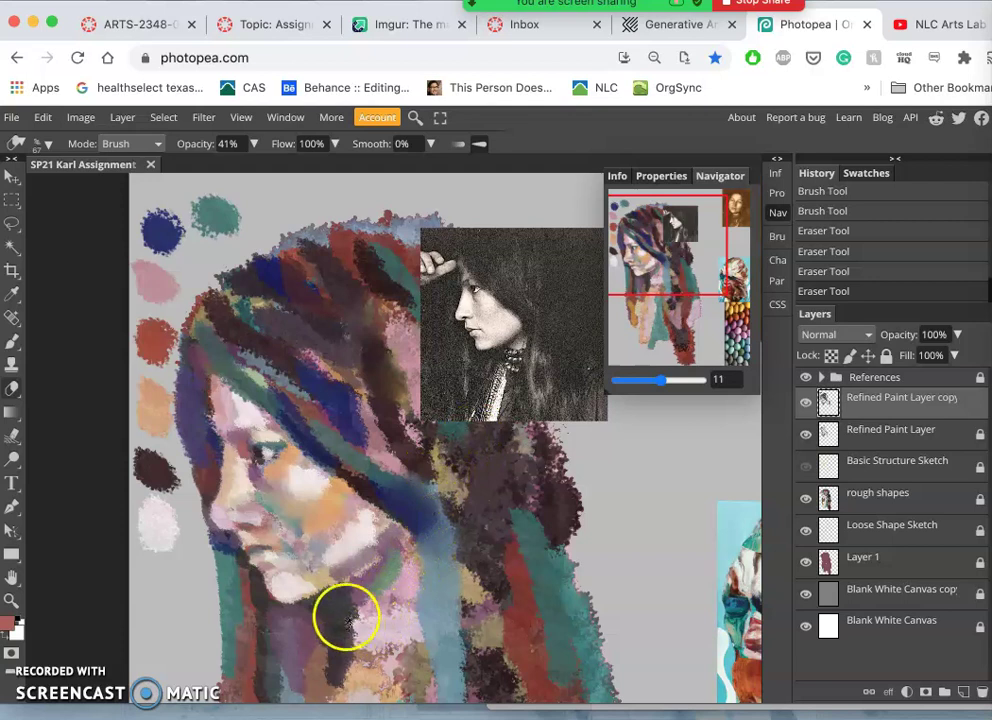
{"action": "mouse_move", "coordinate": [312, 518]}
{"action": "left_mouse_down"}
{"action": "mouse_move", "coordinate": [344, 613]}
{"action": "mouse_move", "coordinate": [323, 549]}
{"action": "mouse_move", "coordinate": [297, 532]}
{"action": "mouse_move", "coordinate": [290, 505]}
{"action": "mouse_move", "coordinate": [278, 514]}
{"action": "mouse_move", "coordinate": [264, 472]}
{"action": "mouse_move", "coordinate": [261, 541]}
{"action": "mouse_move", "coordinate": [270, 547]}
{"action": "left_mouse_up"}
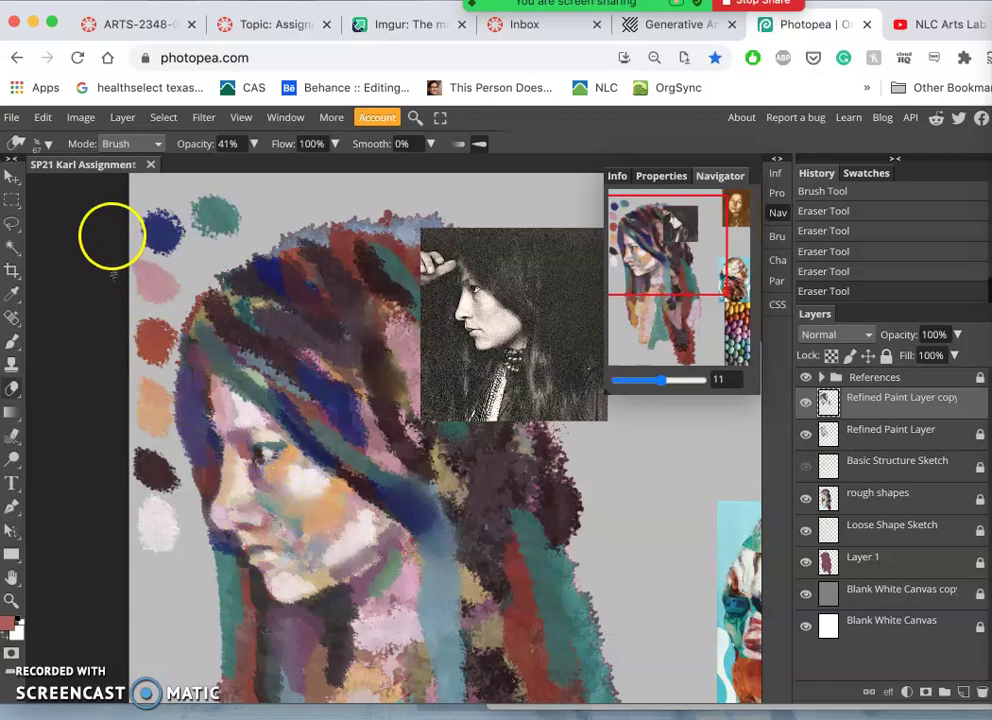
{"action": "left_click", "coordinate": [48, 146]}
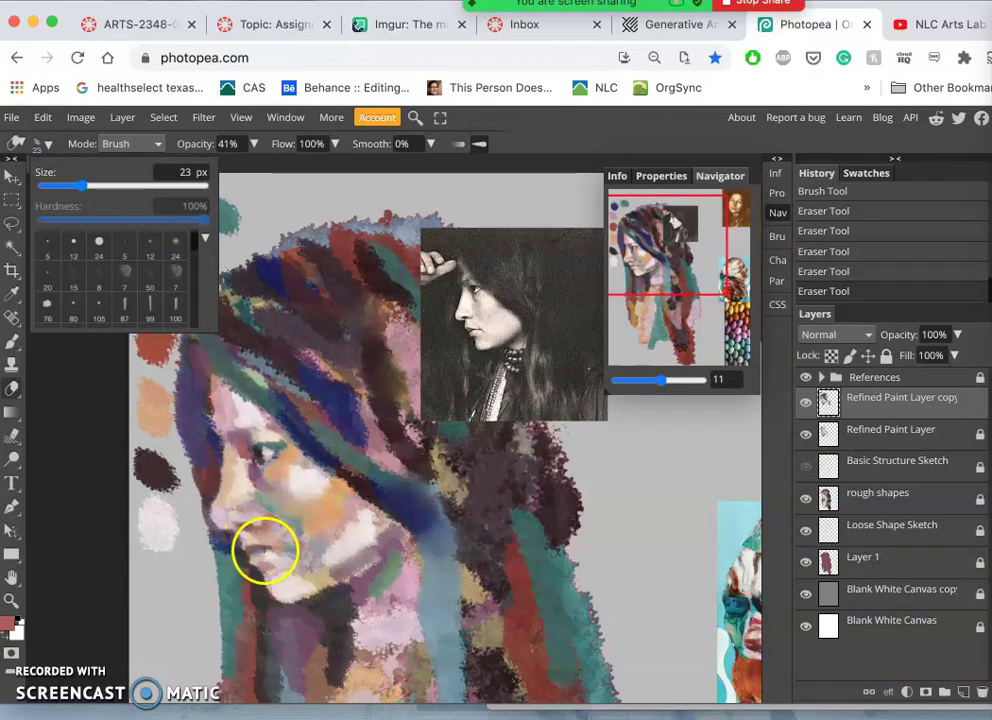
{"action": "left_click", "coordinate": [265, 549]}
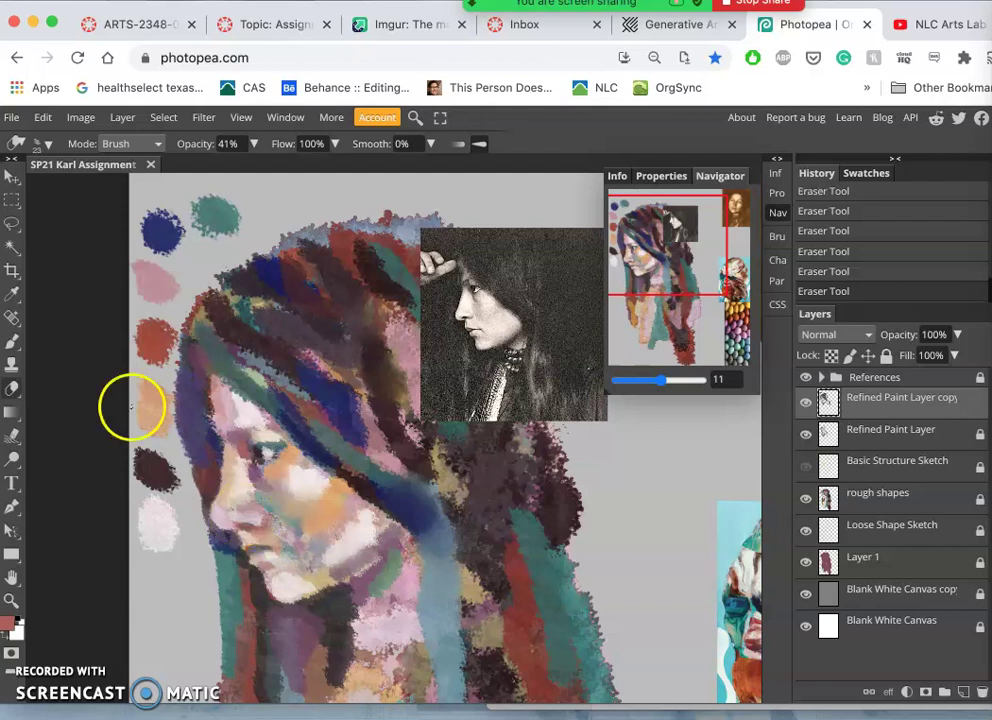
Set the Brush size to 2 px and draw fine muted red strokes along the line between the lips.
{"action": "left_click", "coordinate": [13, 340]}
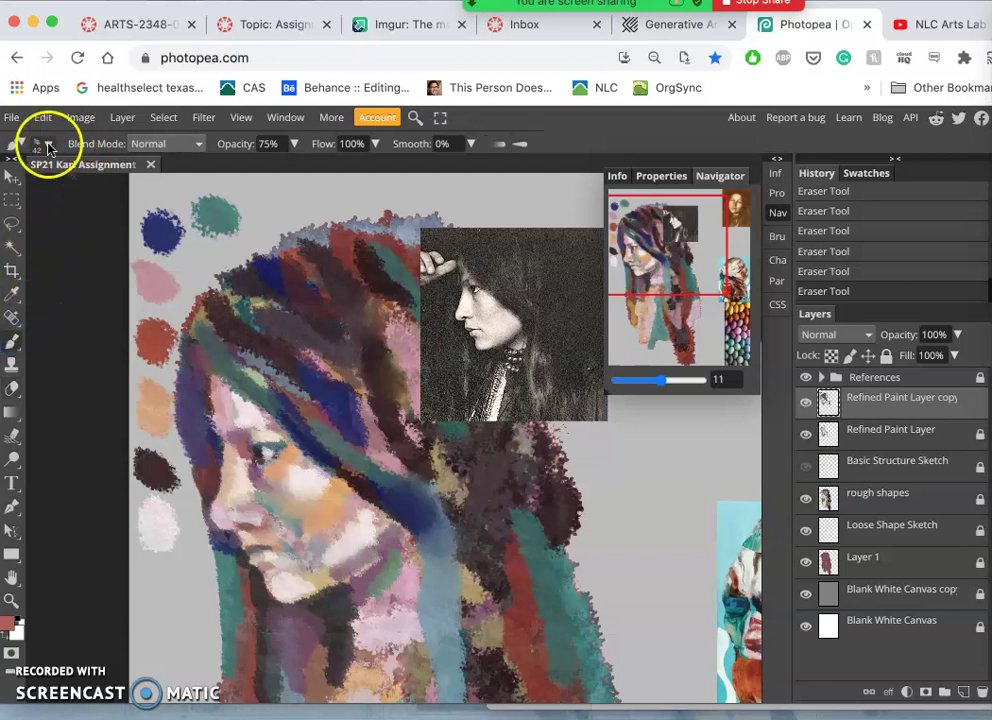
{"action": "left_click", "coordinate": [43, 148]}
{"action": "left_click", "coordinate": [58, 187]}
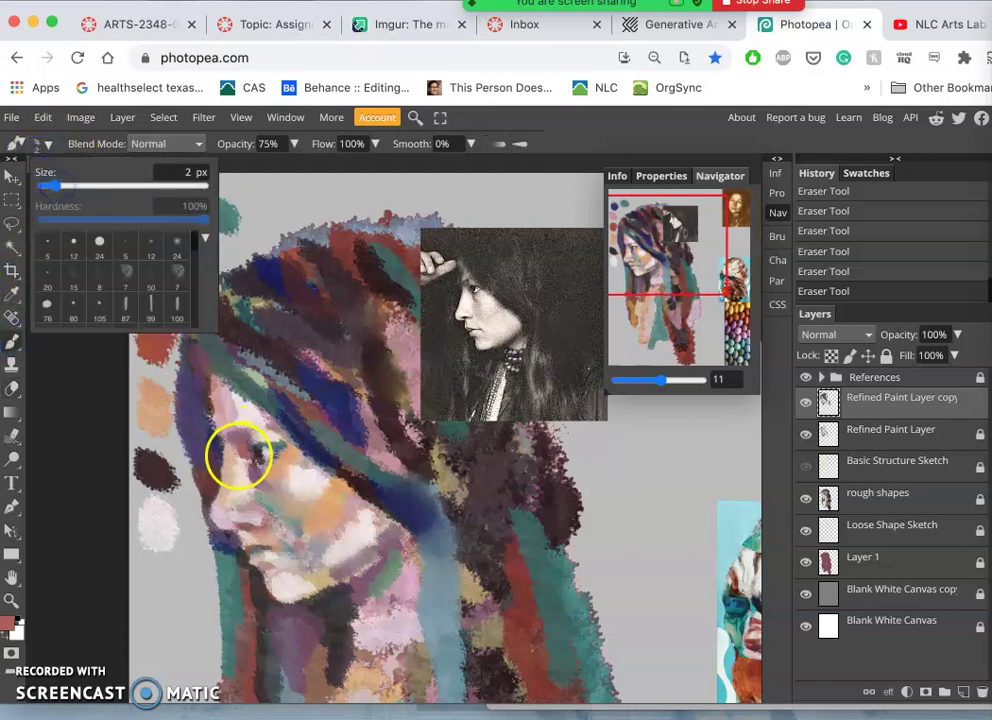
{"action": "left_click", "coordinate": [262, 552]}
{"action": "left_click_drag", "start_coordinate": [262, 551], "coordinate": [268, 550]}
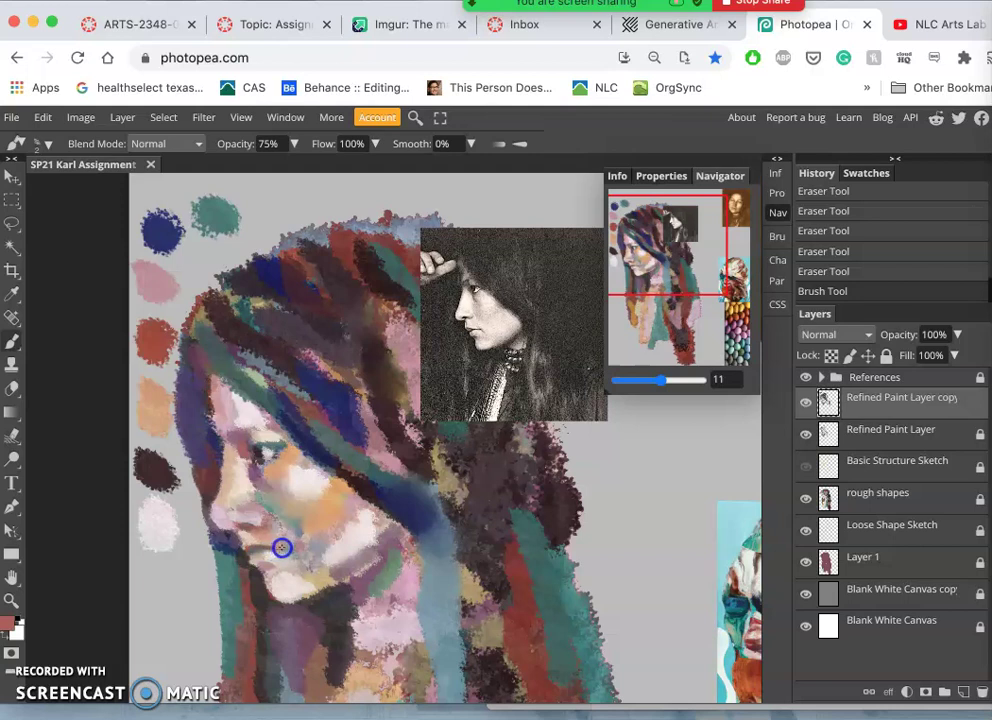
{"action": "mouse_move", "coordinate": [285, 547]}
{"action": "left_mouse_down"}
{"action": "mouse_move", "coordinate": [326, 550]}
{"action": "mouse_move", "coordinate": [329, 577]}
{"action": "mouse_move", "coordinate": [320, 533]}
{"action": "left_mouse_up"}
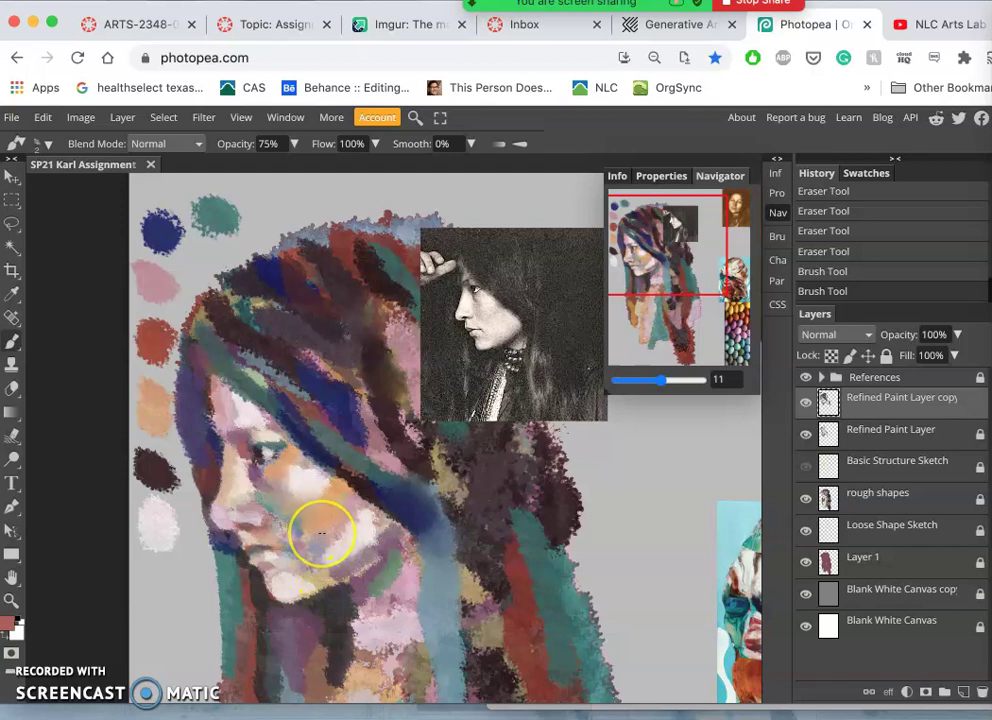